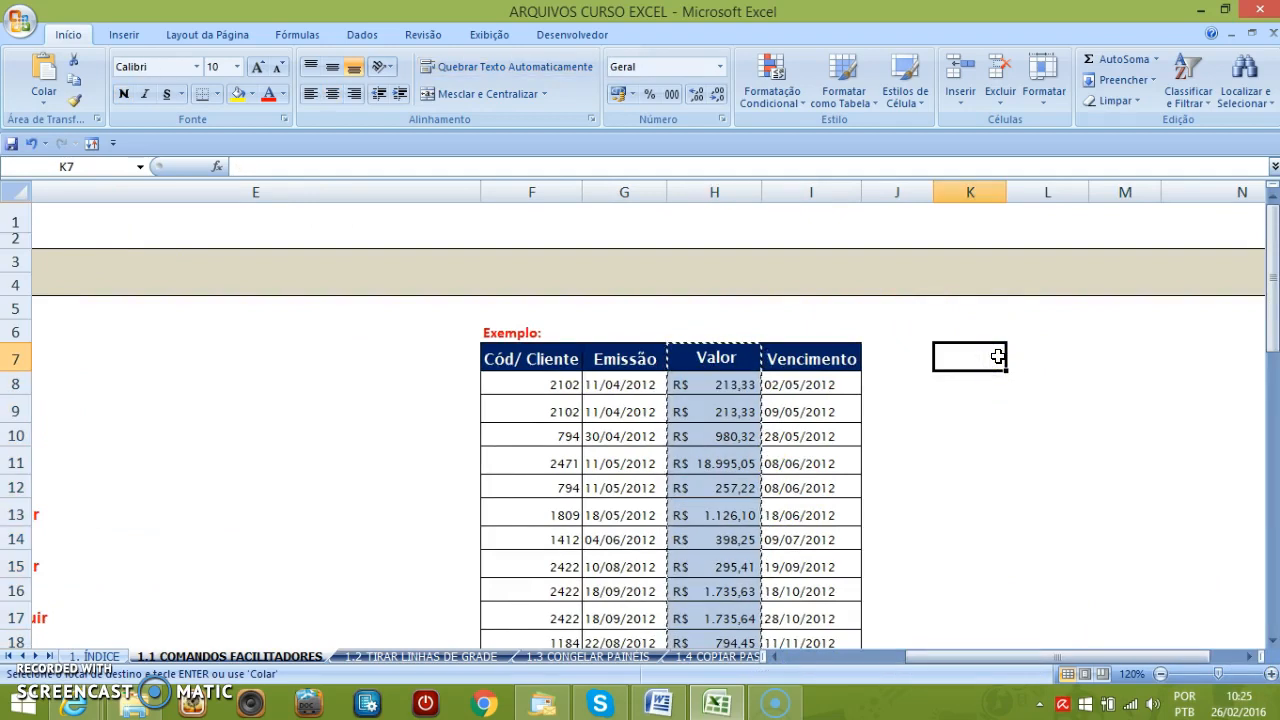
Paste the copied Valor column at K7, auto-fit column K's width and clear the copy marquee.
key(ctrl+v)
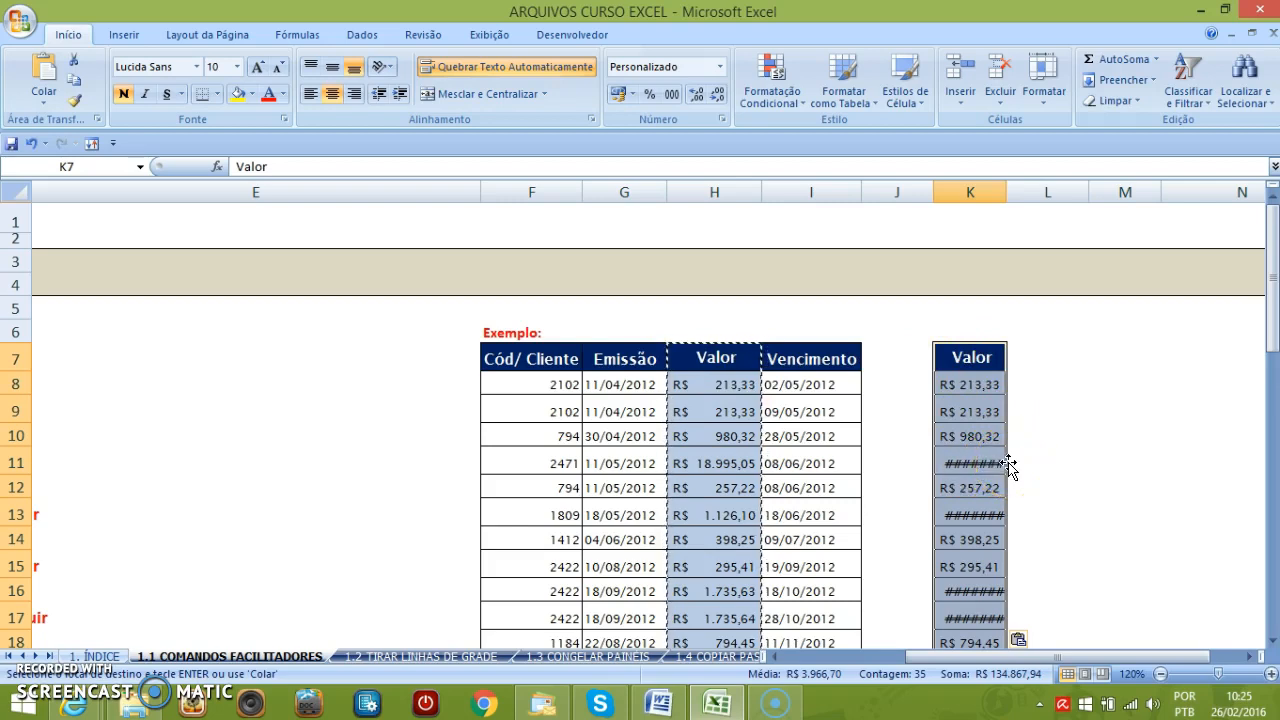
double_click(1007, 191)
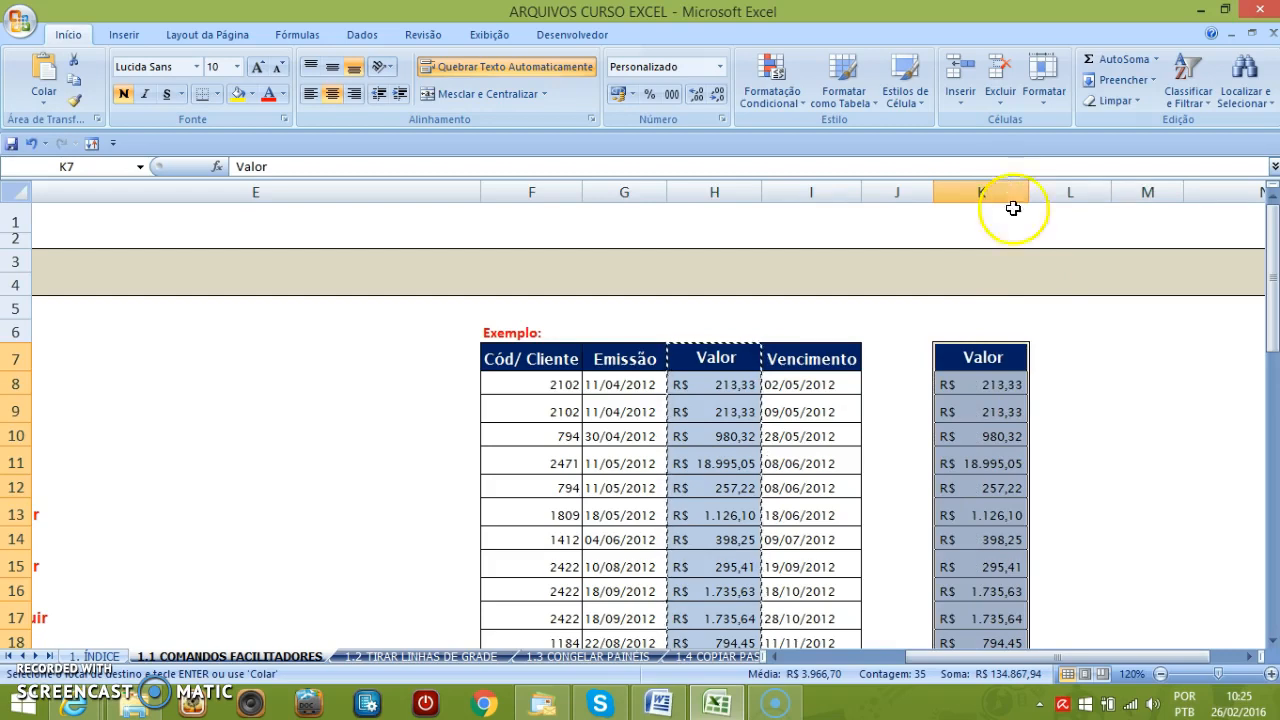
click(1124, 333)
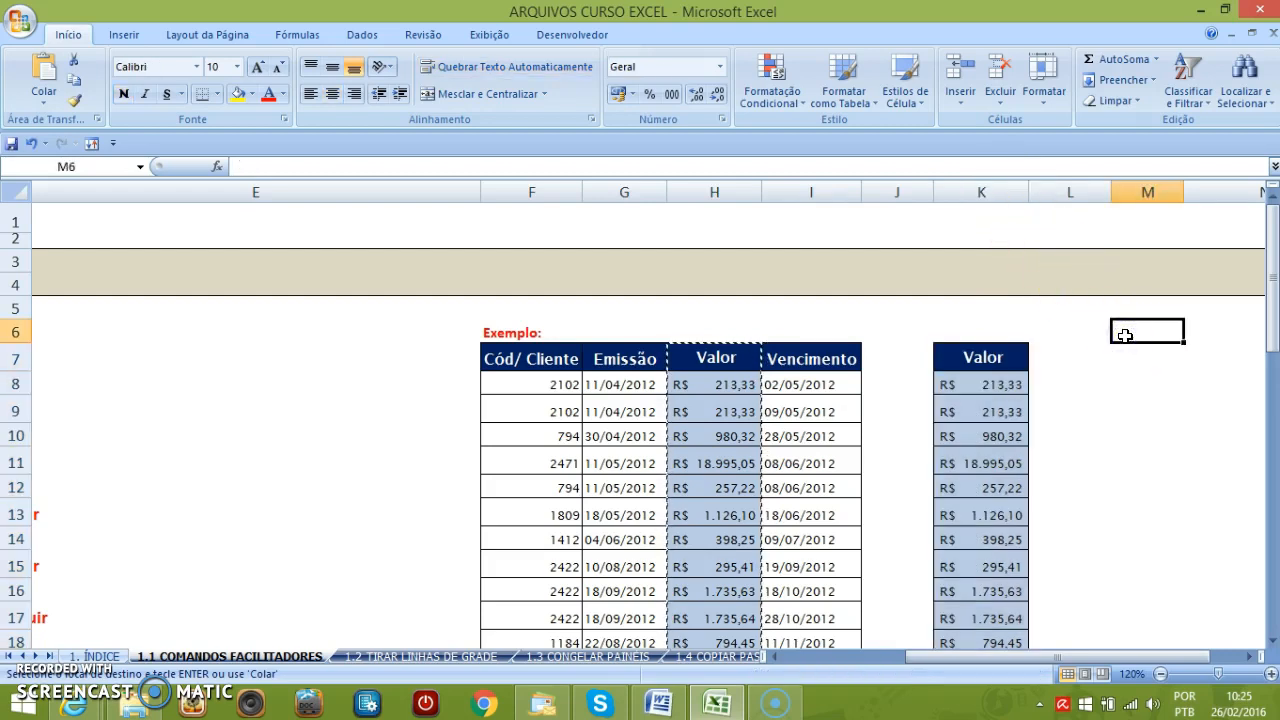
key(Escape)
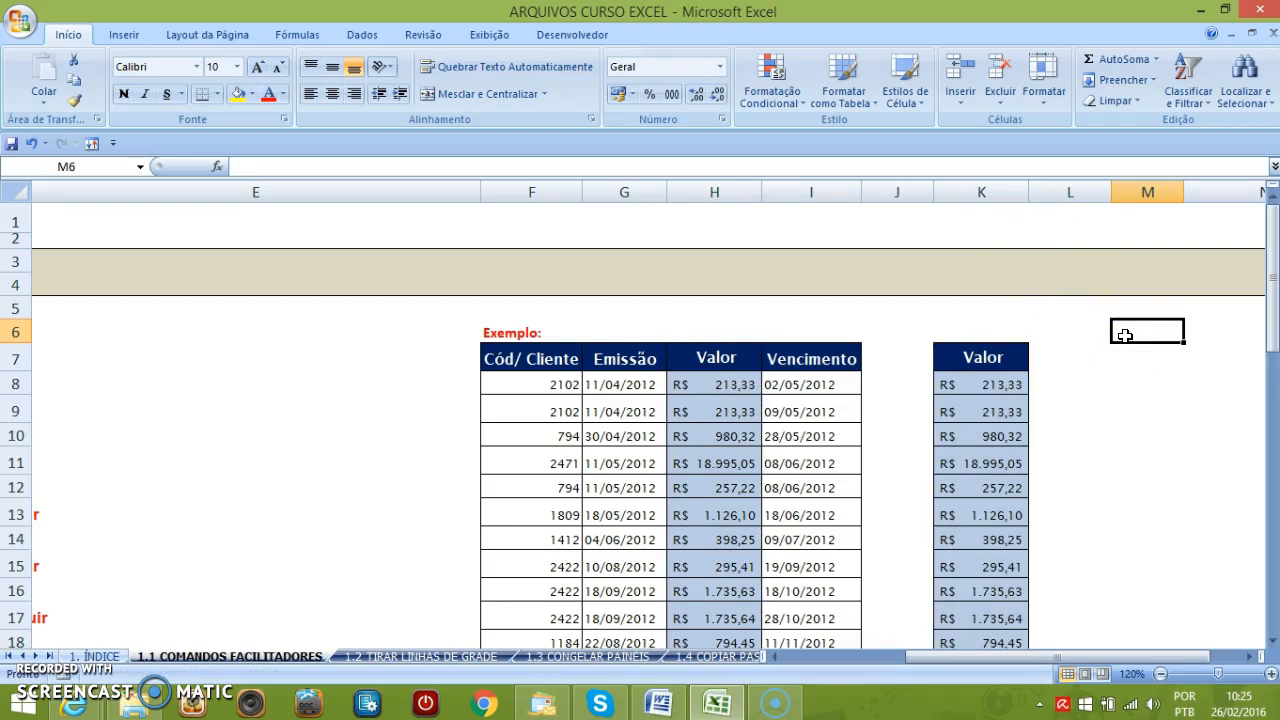
Undo the column K width adjustment and the pasted Valor column.
key(ctrl+z)
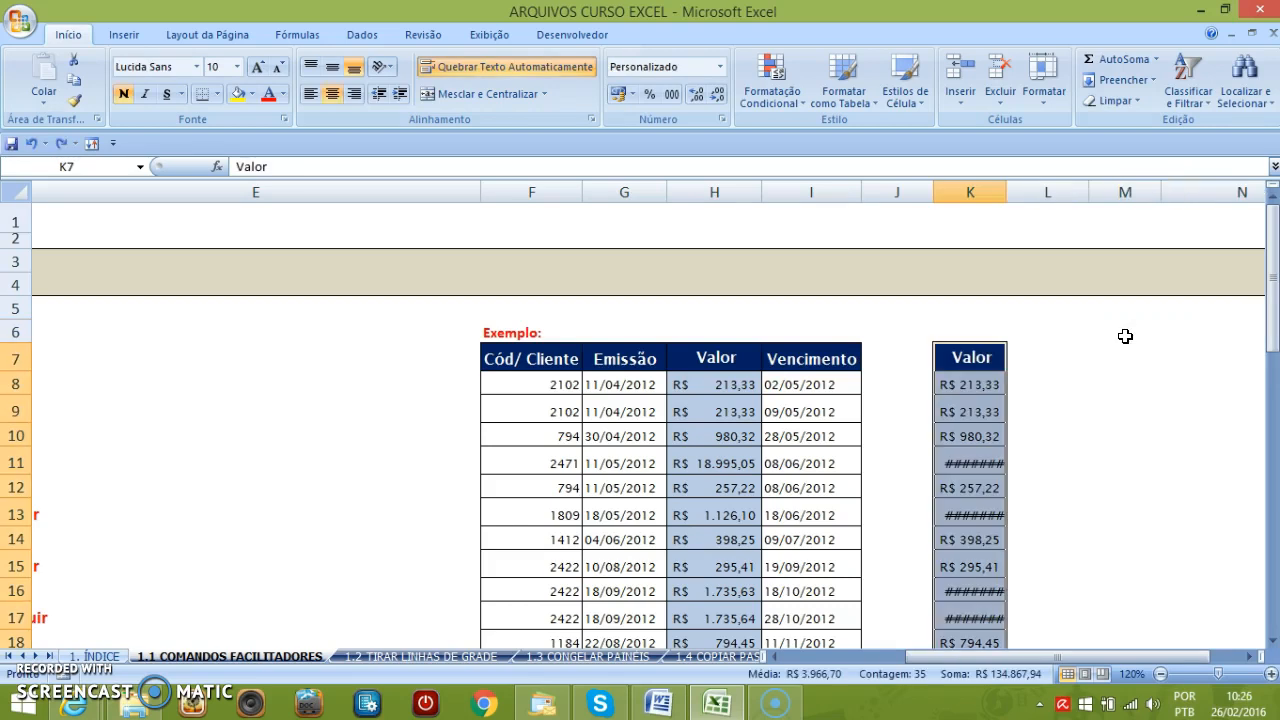
key(ctrl+z)
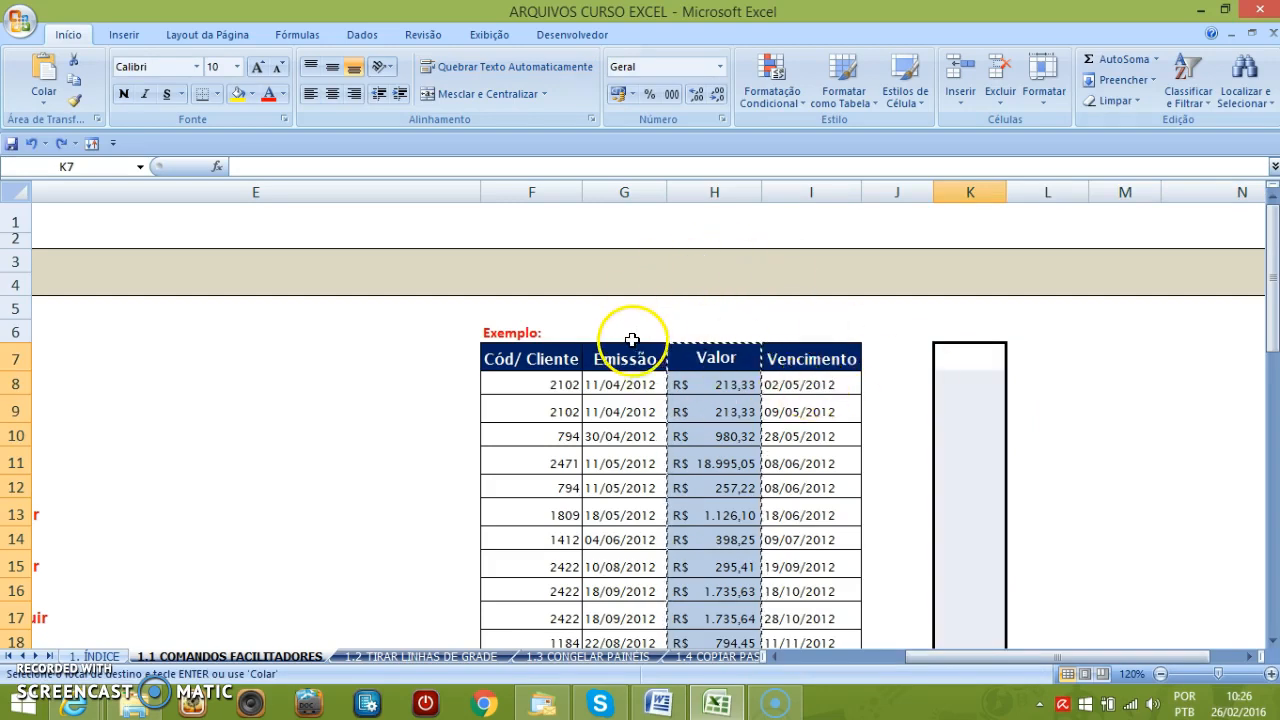
Cut the Valor column from H7 down to its total and paste it at K7.
drag(935, 658, 804, 664)
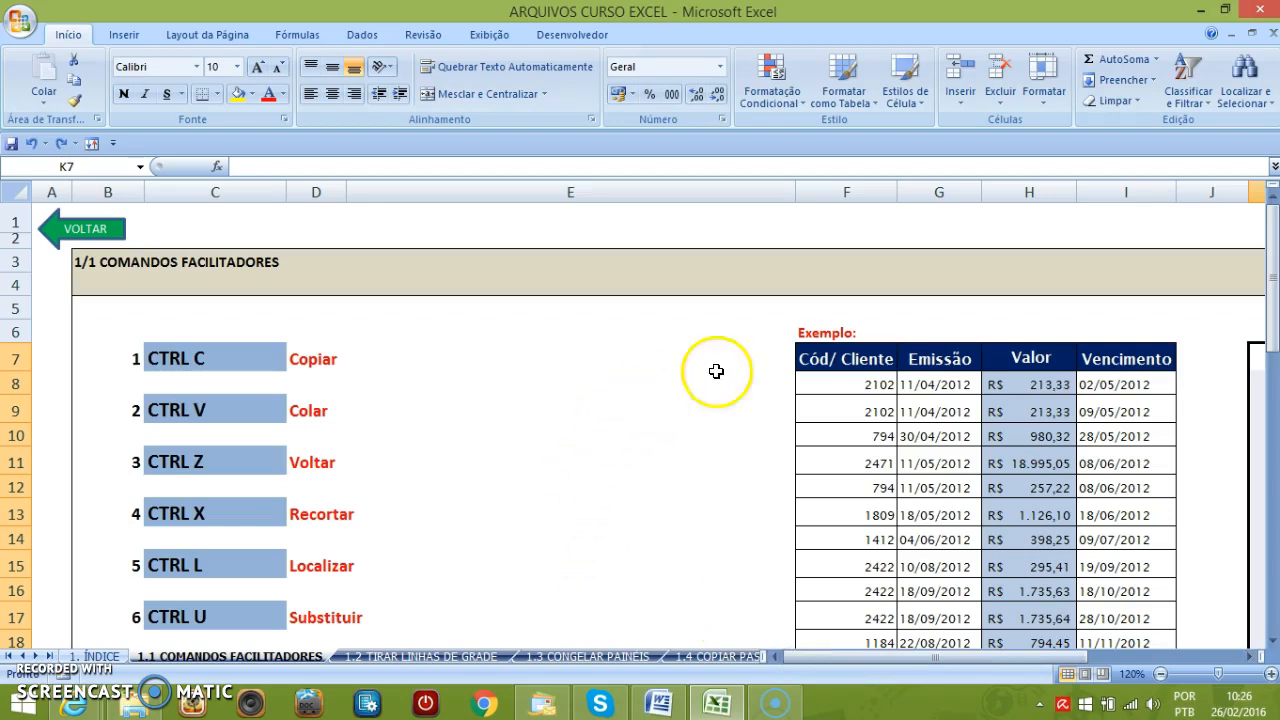
click(1025, 360)
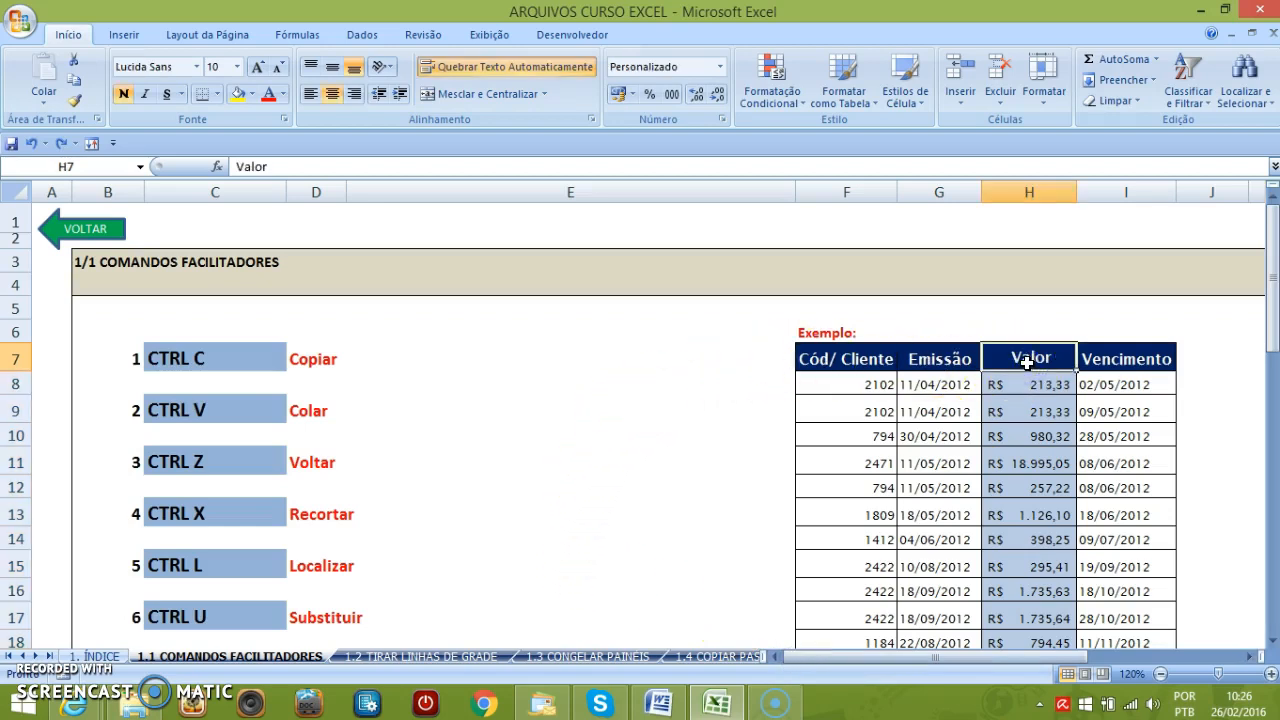
key(End)
key(shift+Down)
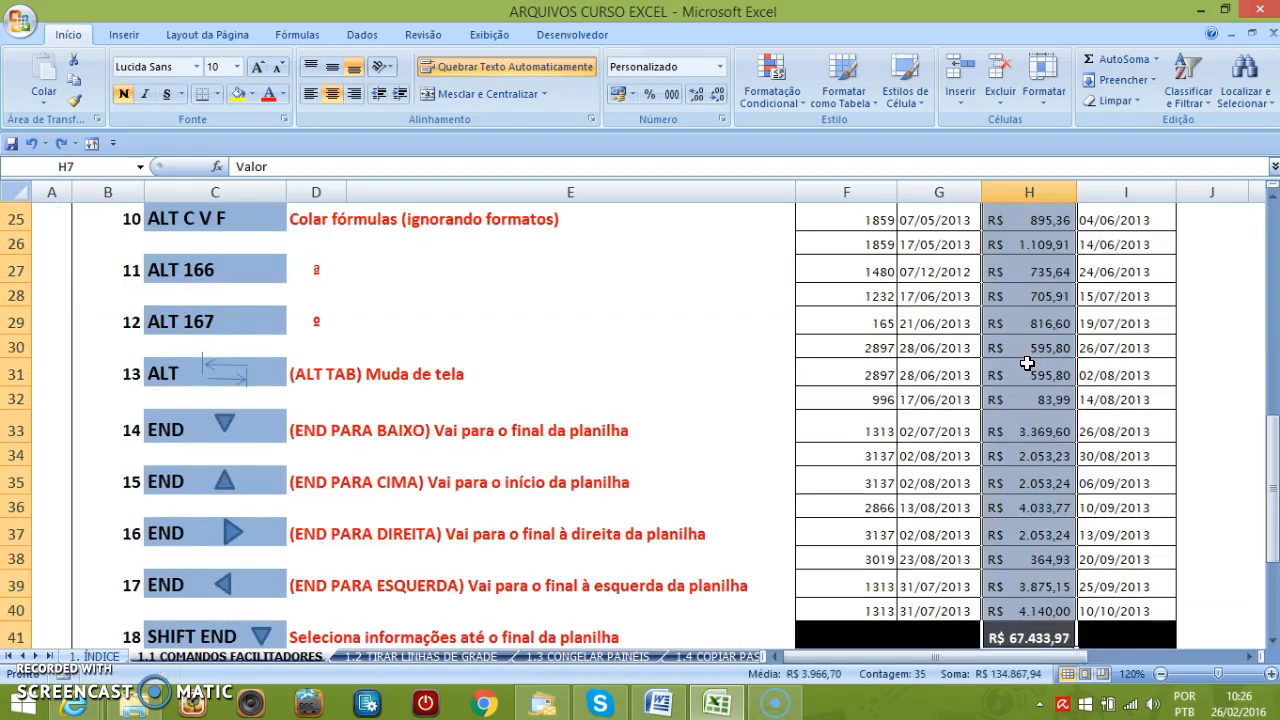
key(ctrl+c)
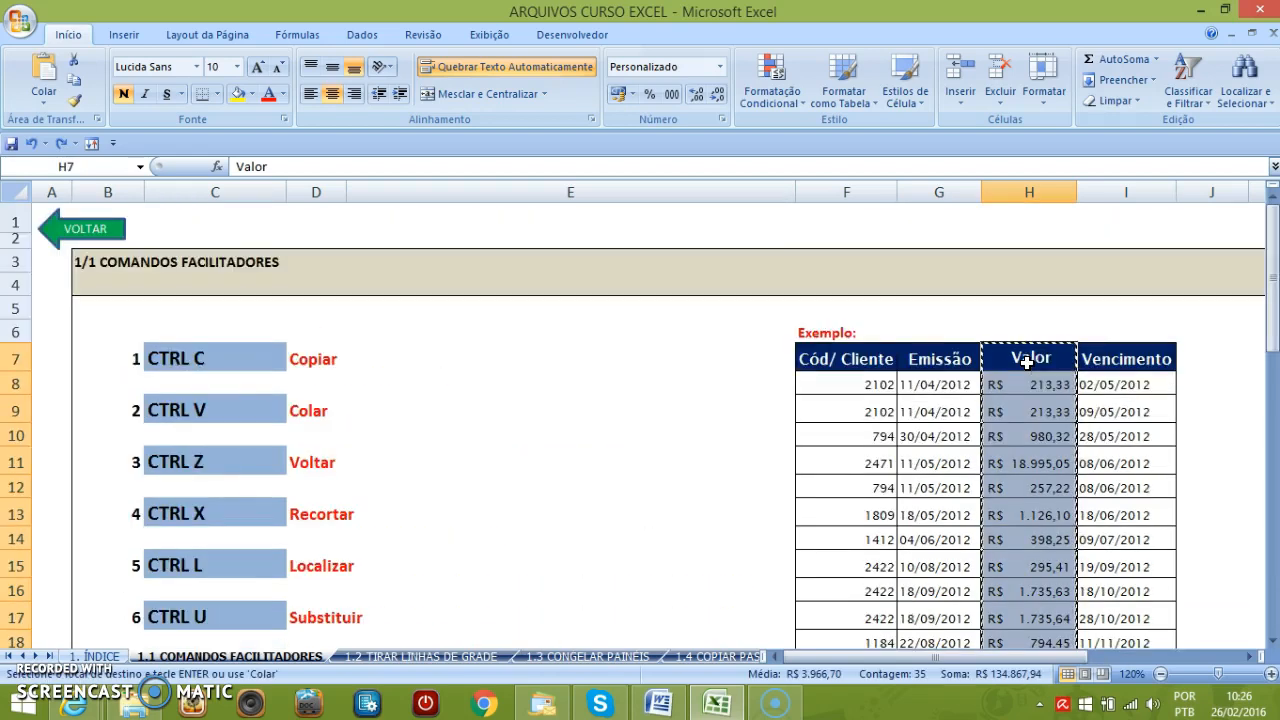
click(1249, 349)
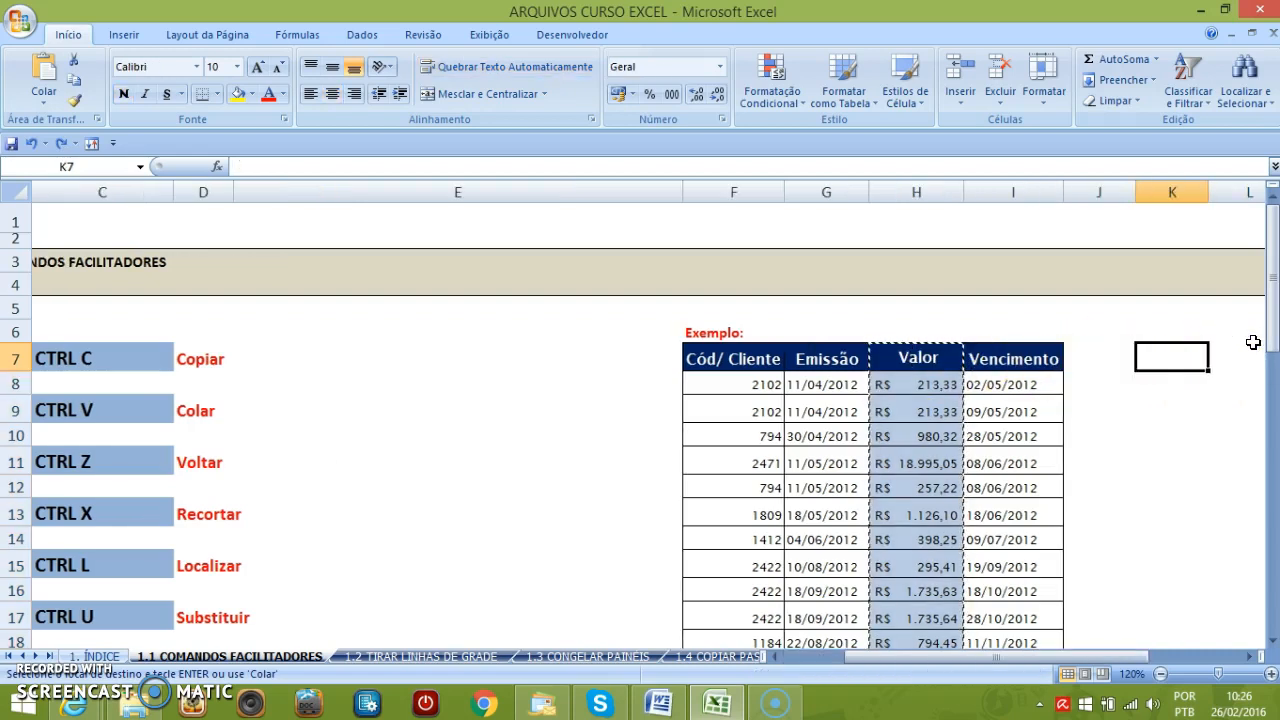
key(ctrl+v)
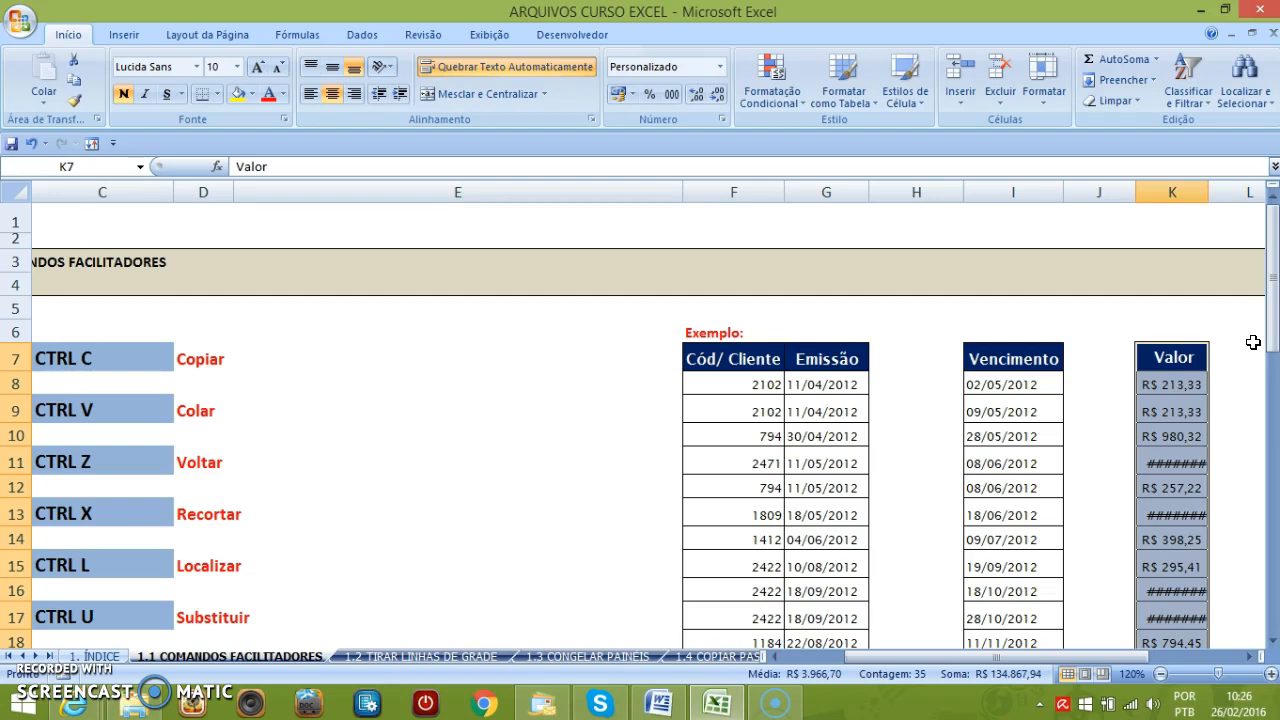
Check columns H and K, and undo the move of the Valor column.
click(917, 191)
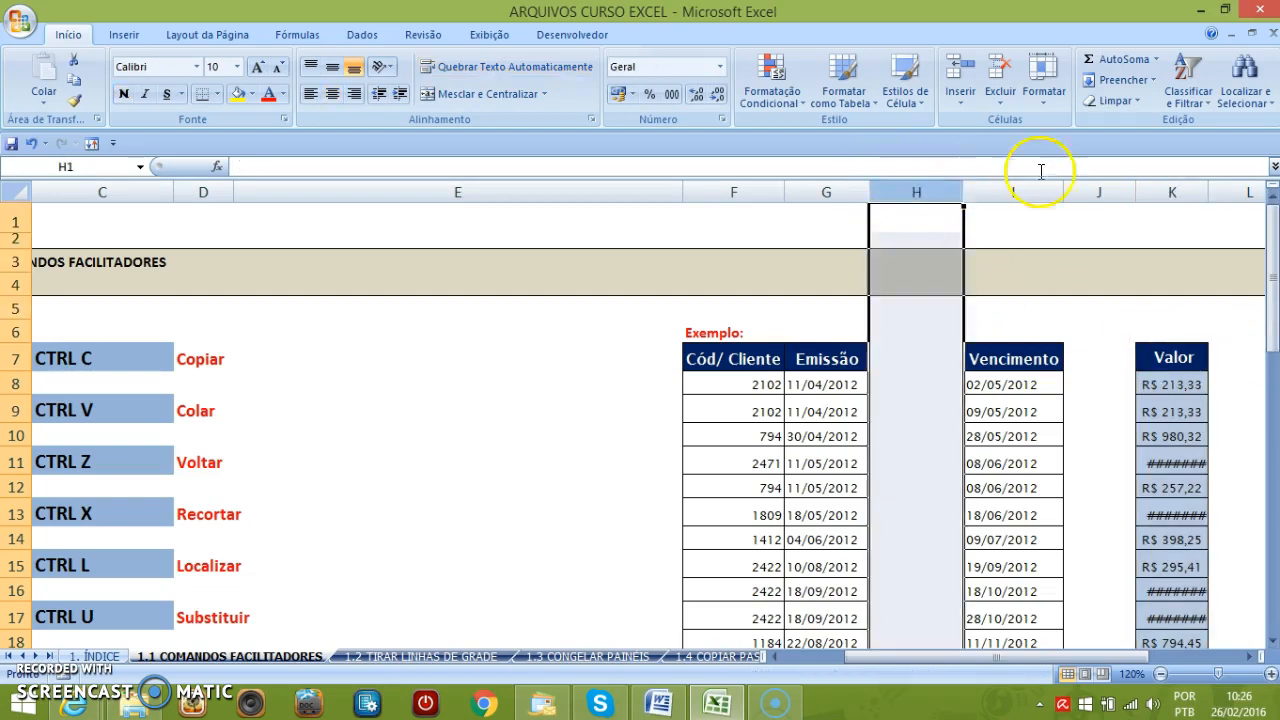
click(1183, 182)
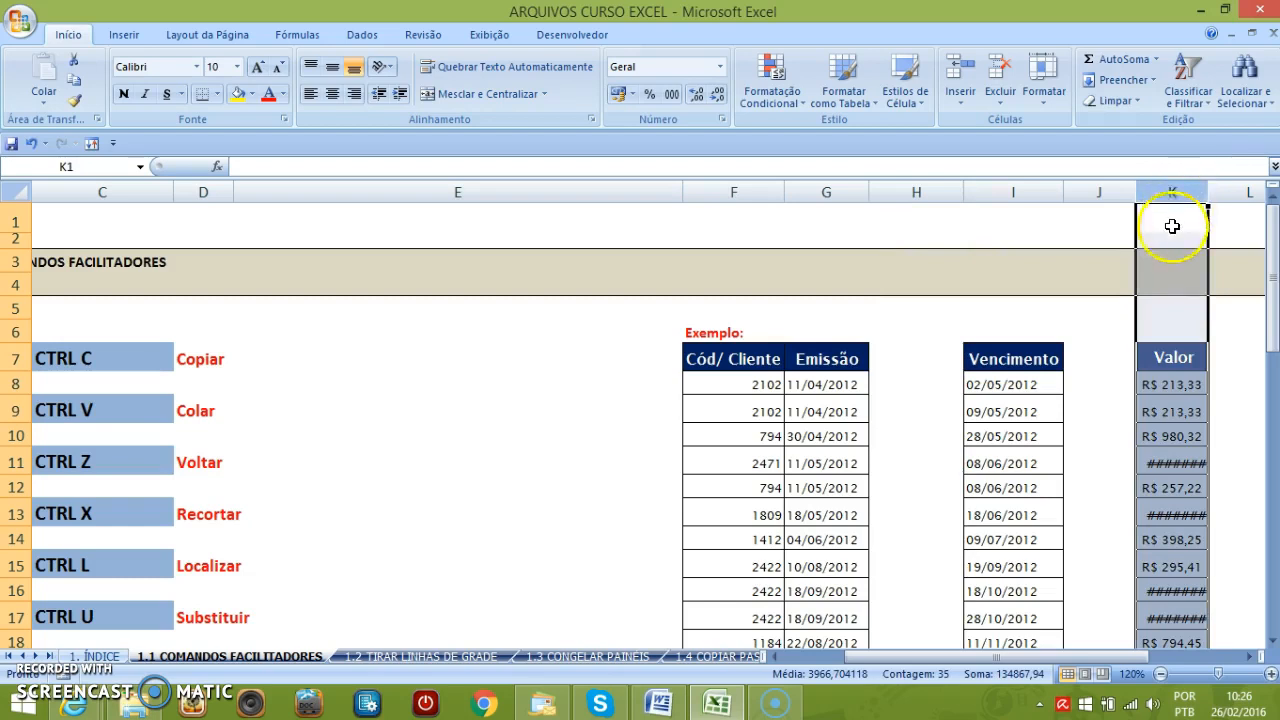
click(1172, 312)
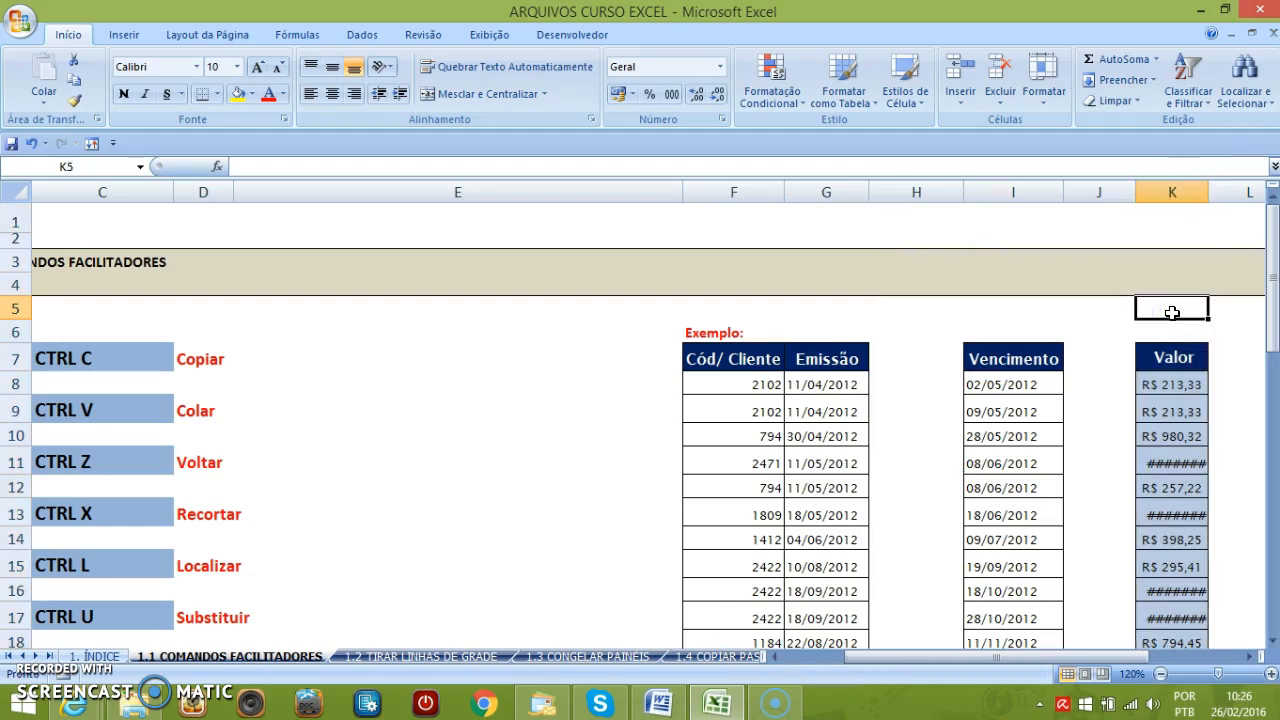
key(ctrl+z)
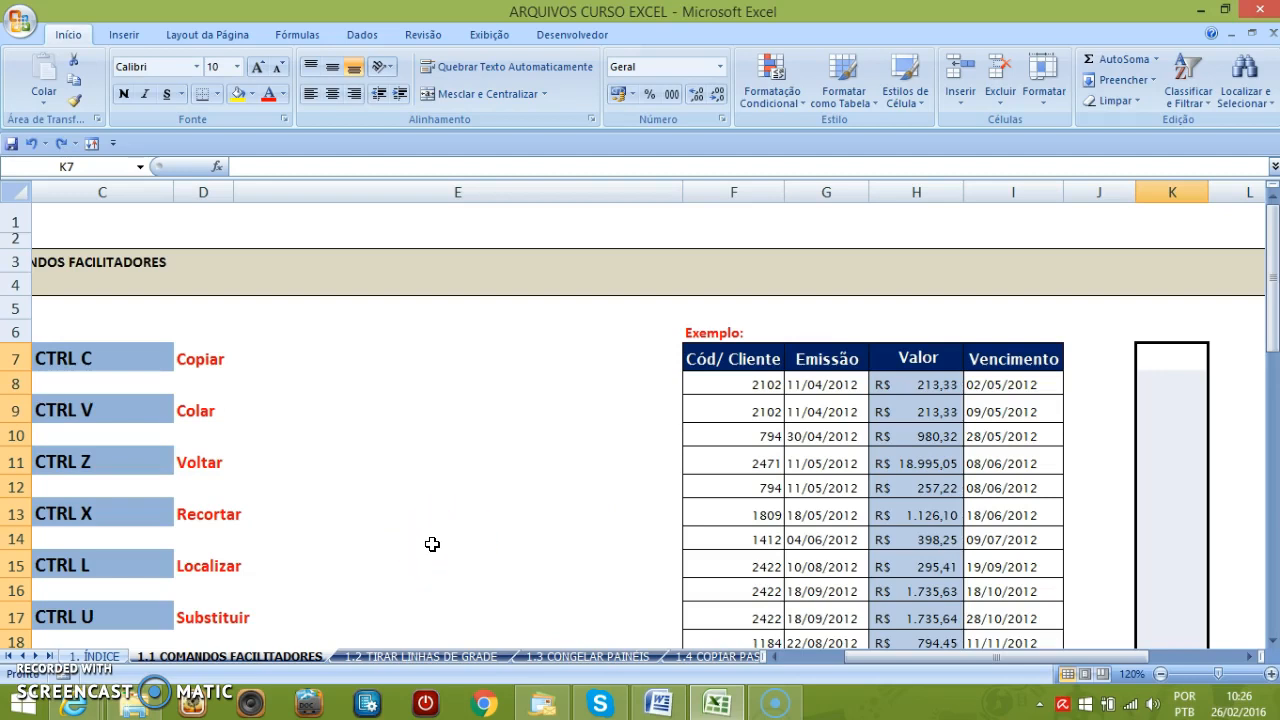
Find each occurrence of 213 in the sheet, one after another, and close the search dialog.
click(510, 430)
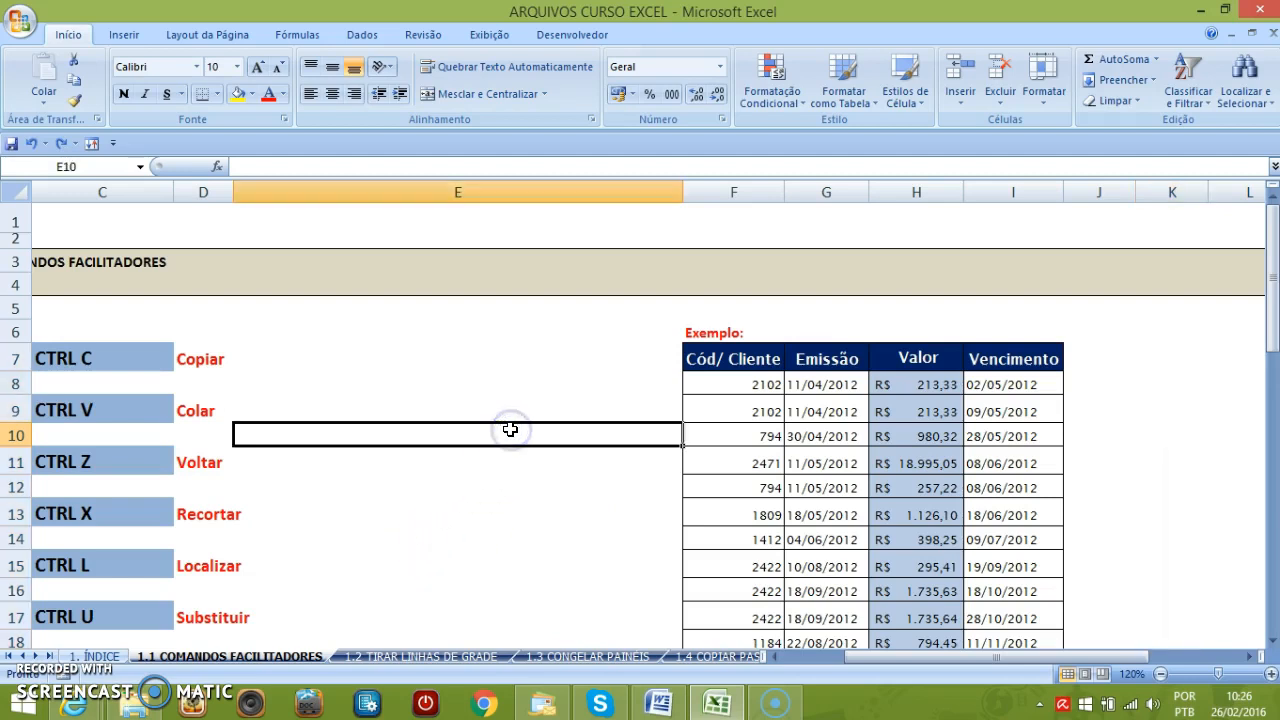
key(ctrl+l)
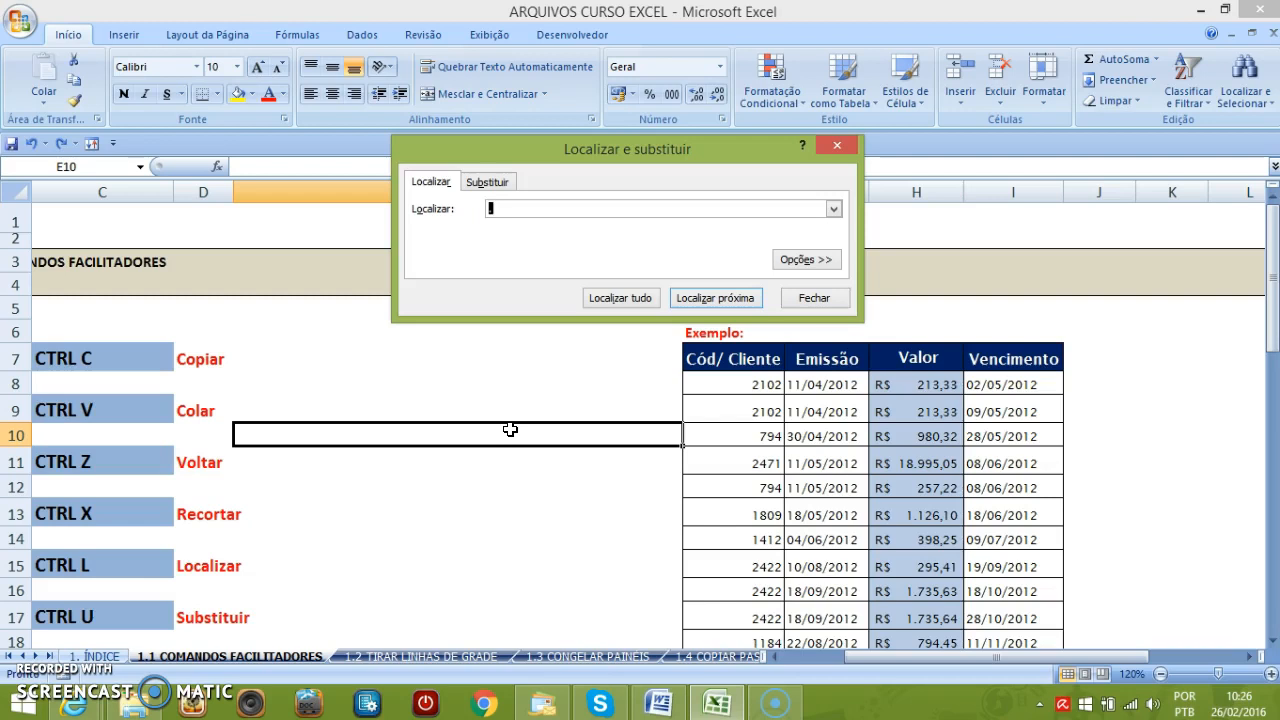
text(213)
click(740, 299)
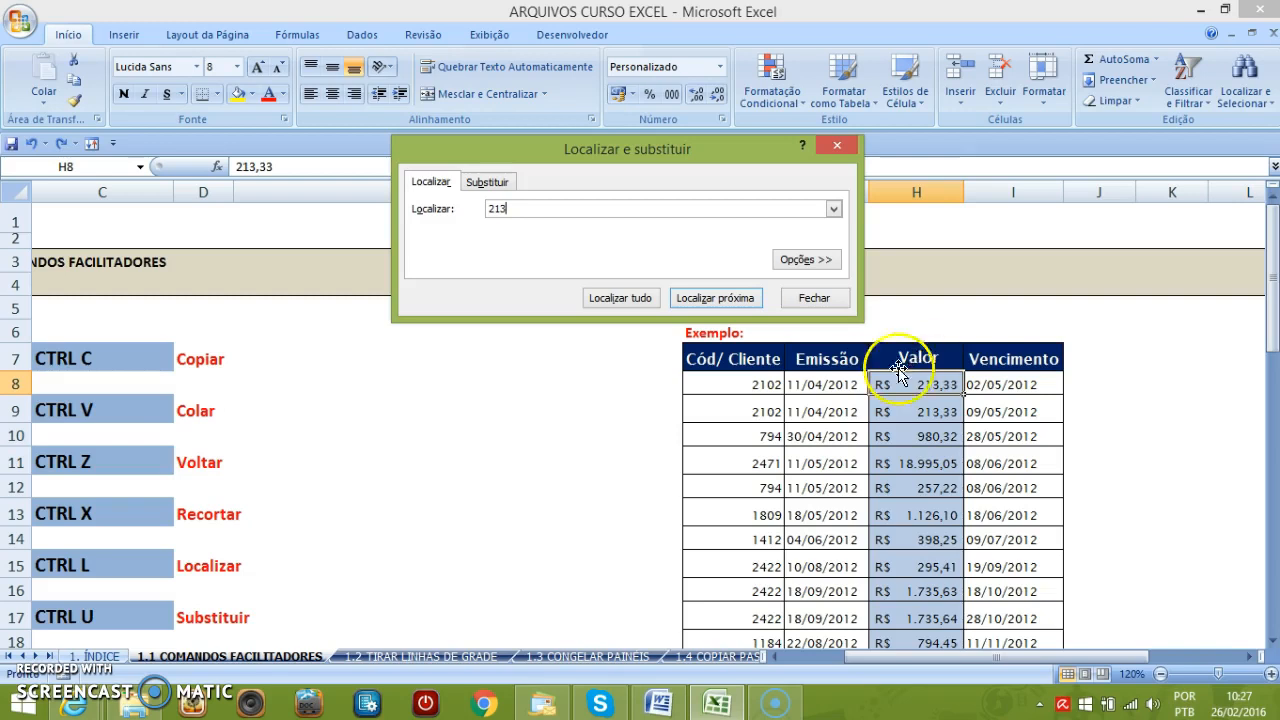
click(718, 298)
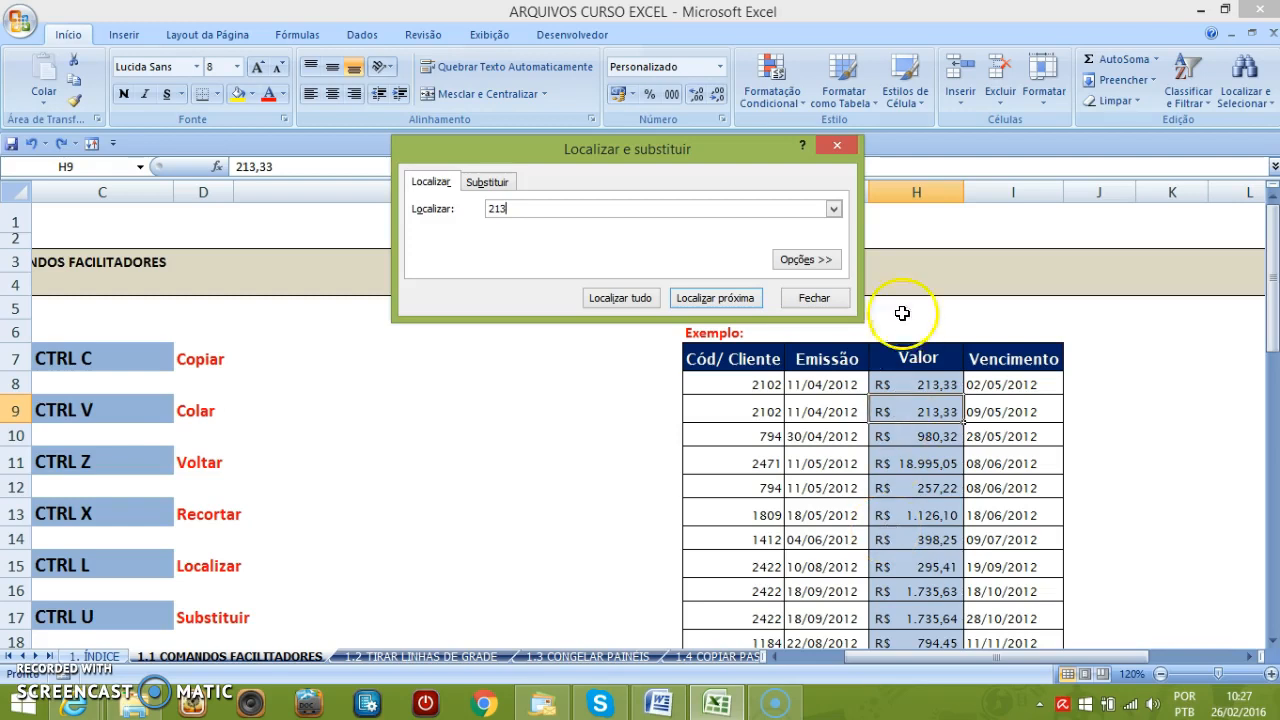
click(722, 306)
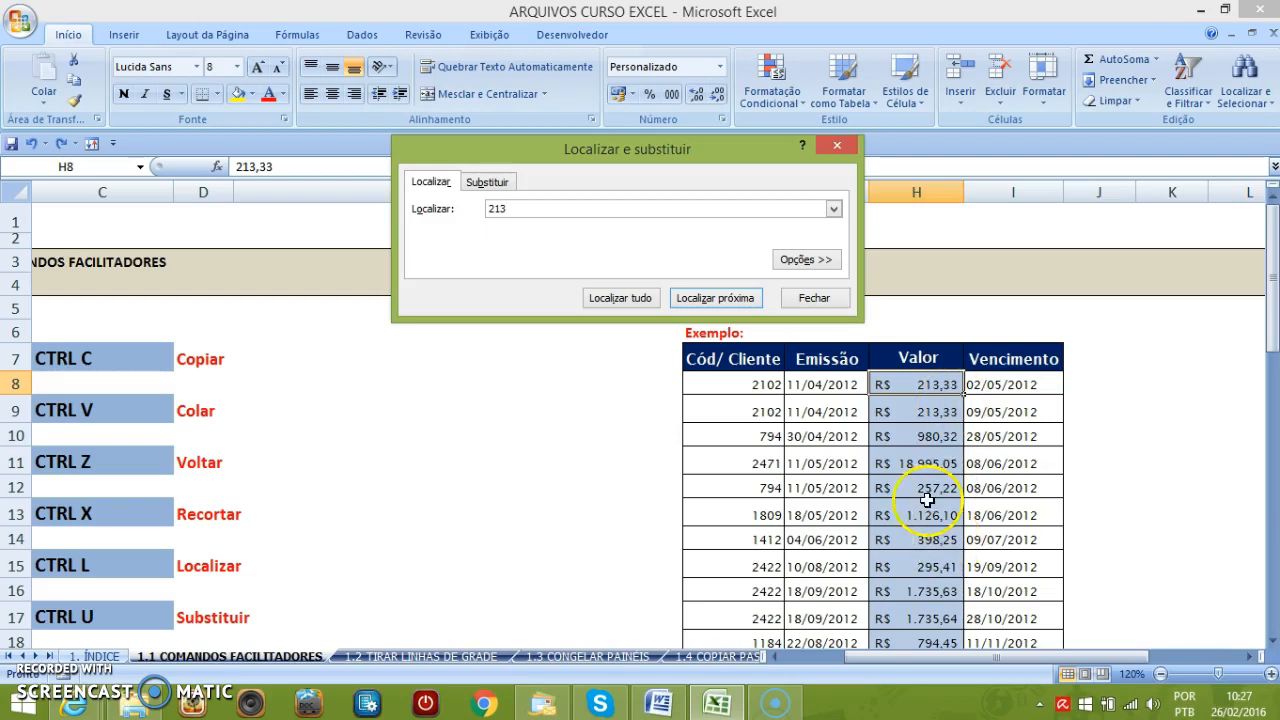
click(834, 300)
Replace every "/" in the sheet with ".", check a changed due date, and close the dialog.
click(474, 450)
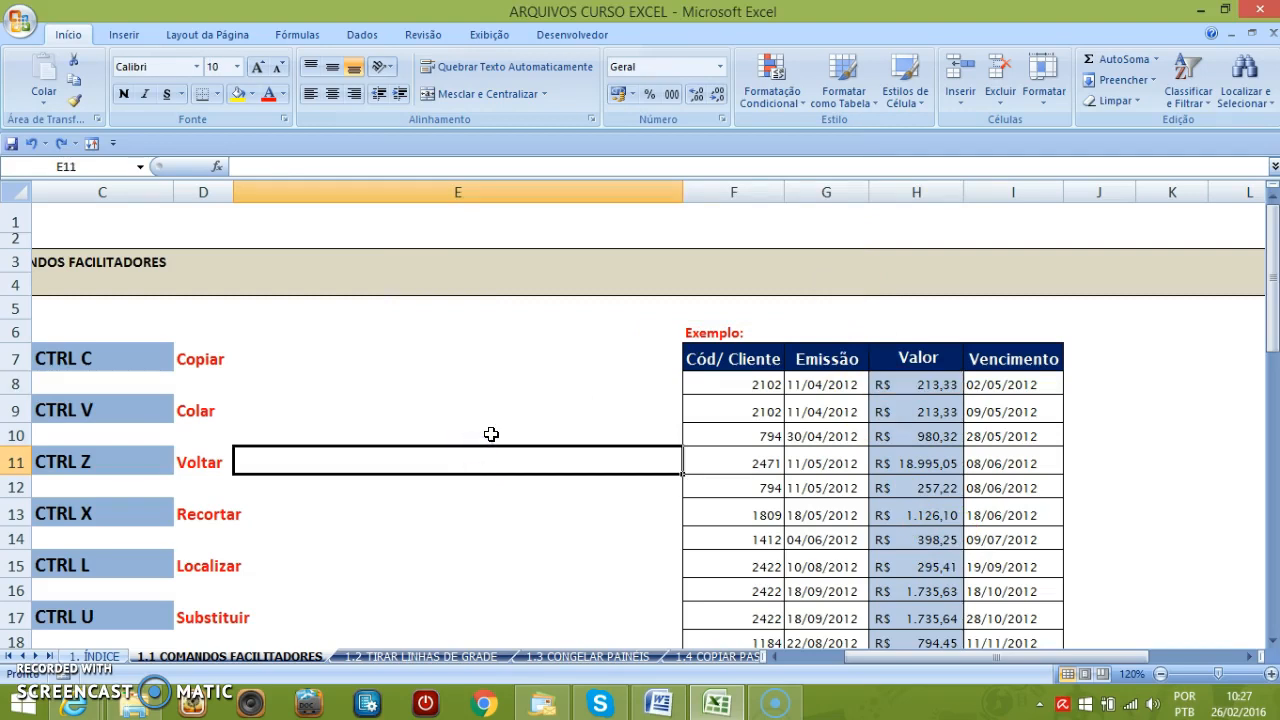
key(ctrl+u)
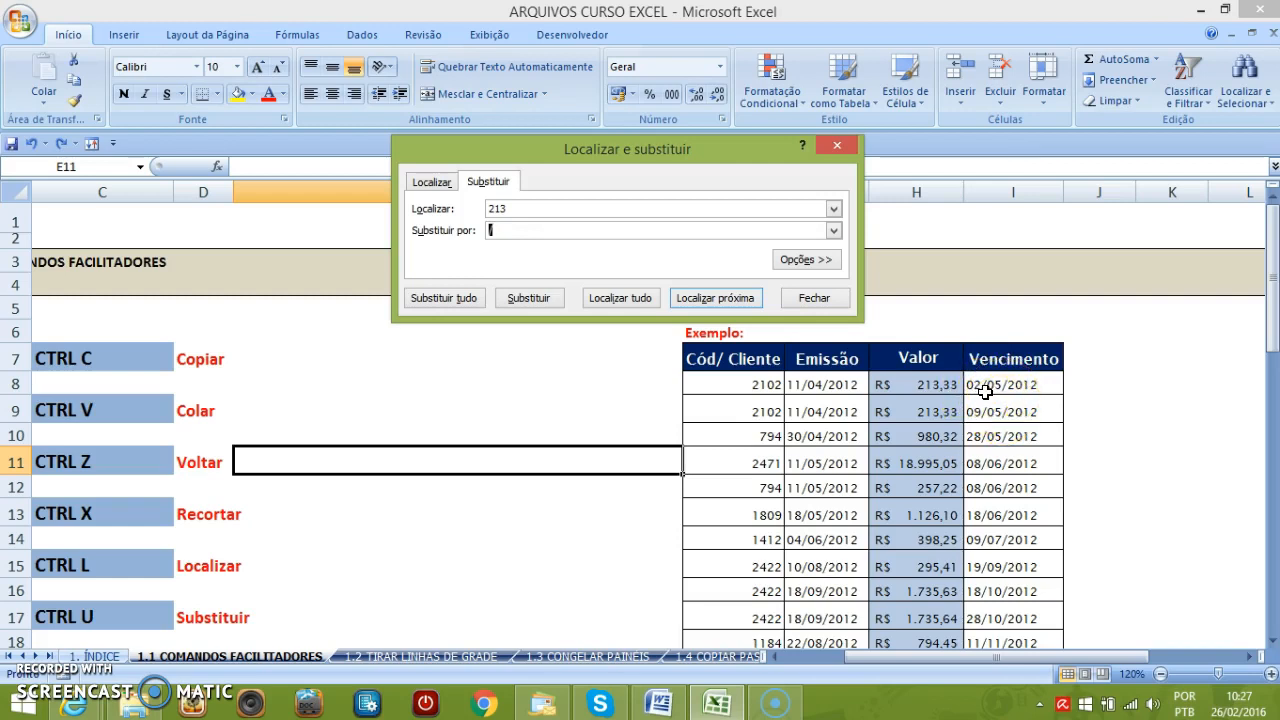
drag(524, 209, 454, 207)
text(/)
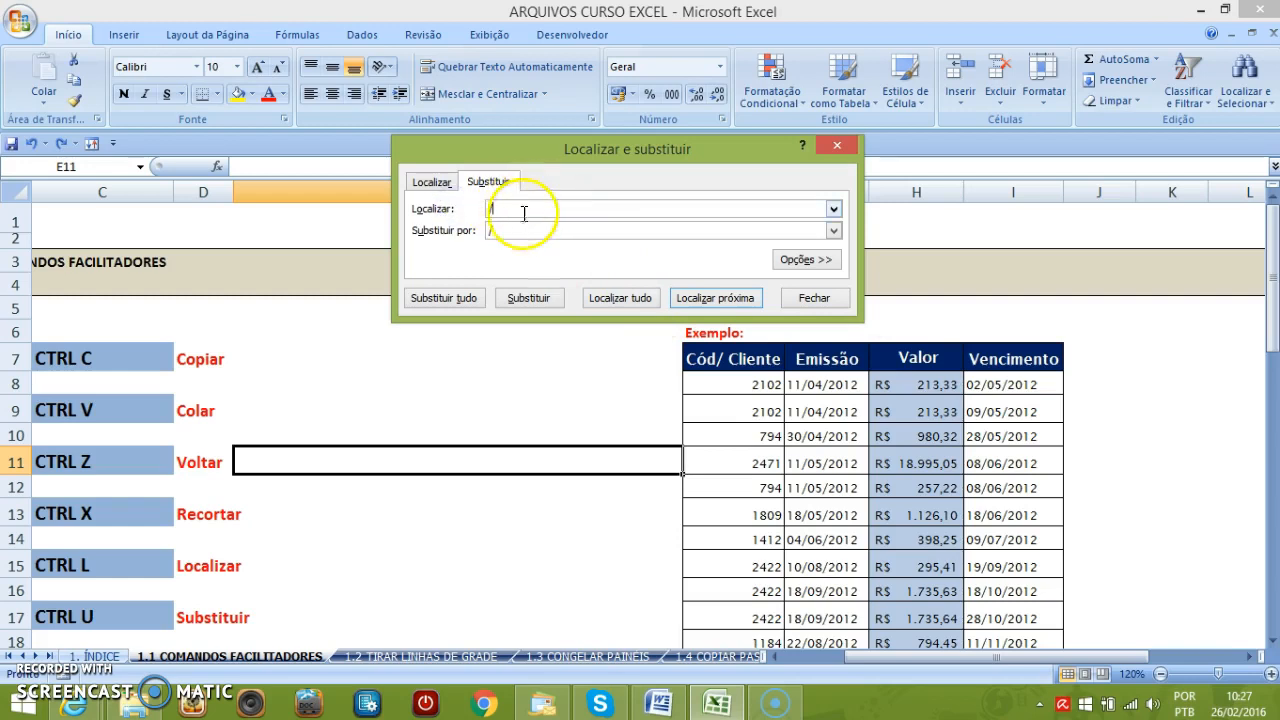
click(463, 228)
text(.)
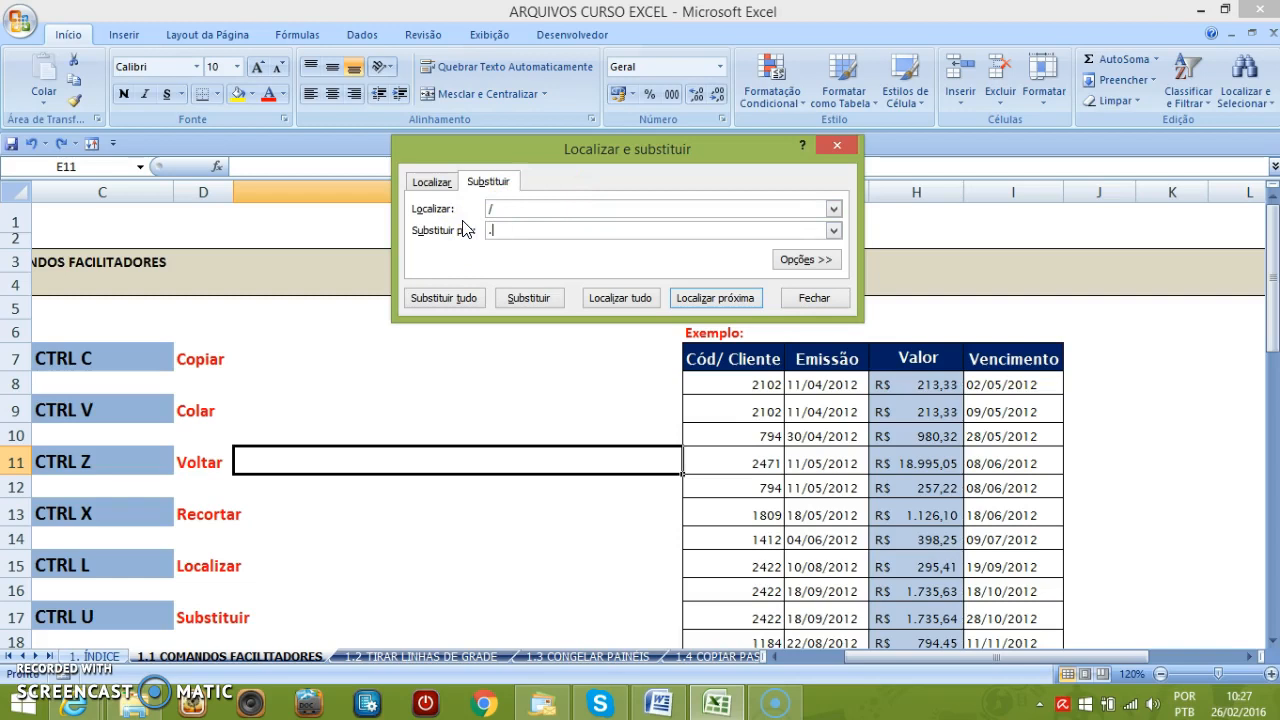
click(455, 299)
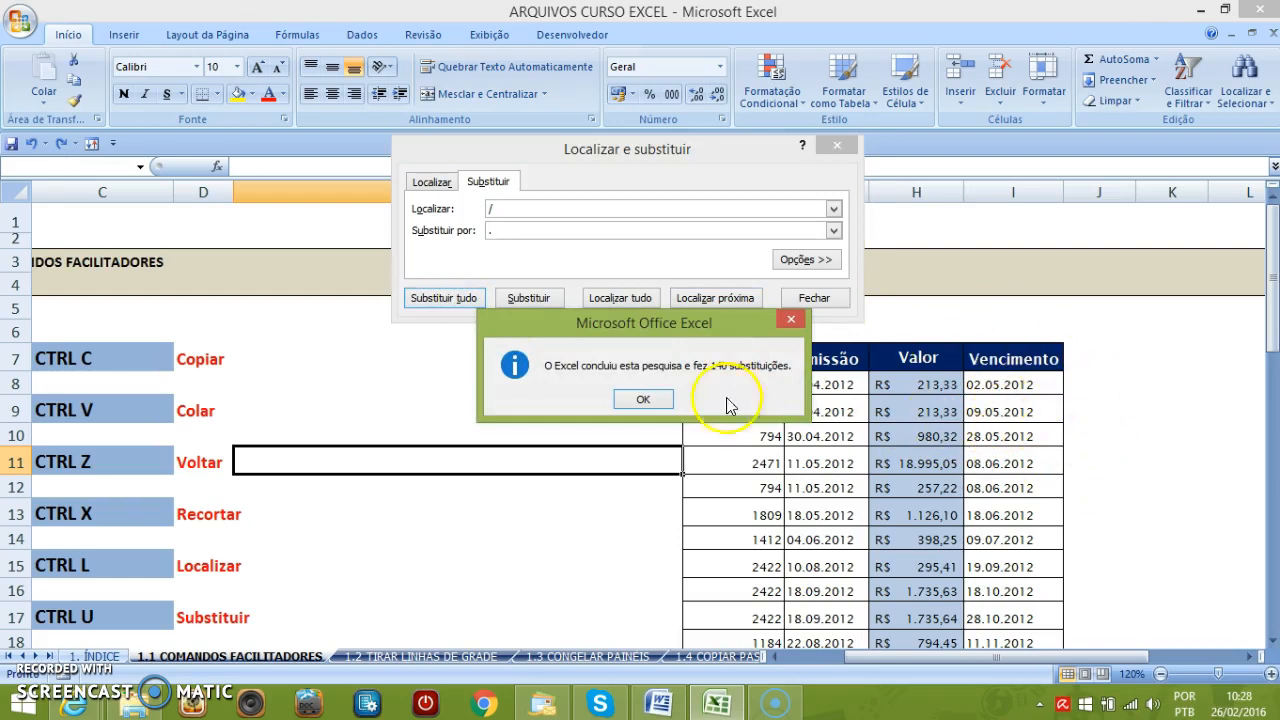
click(643, 399)
click(1013, 487)
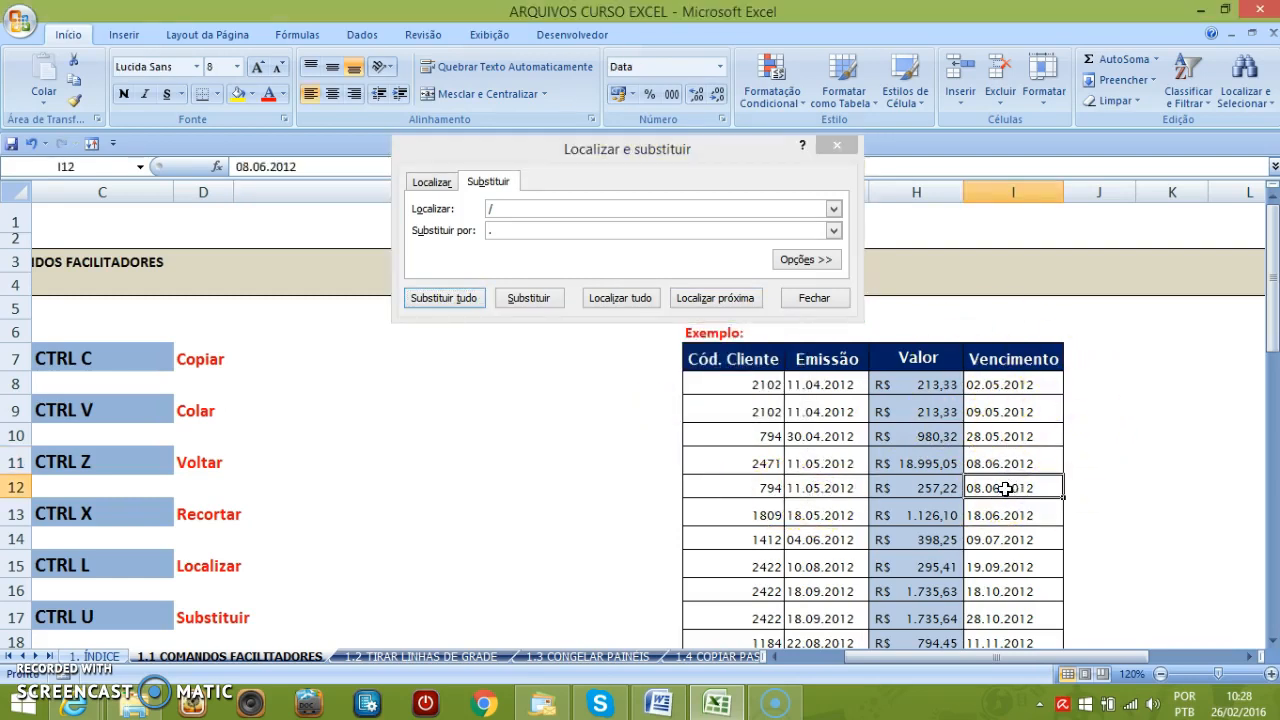
click(810, 299)
Insert four blank rows at row 6, above the Exemplo label.
click(466, 483)
scroll(466, 482, down, 1)
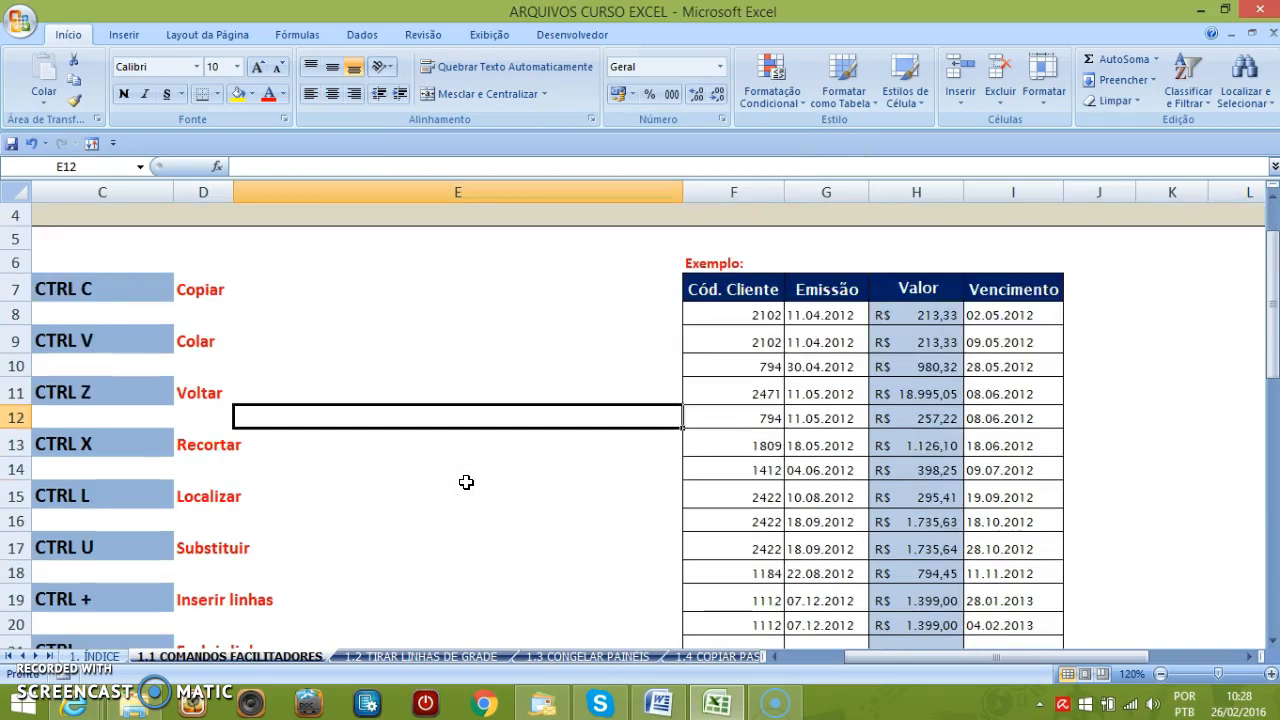
scroll(466, 482, up, 1)
click(15, 331)
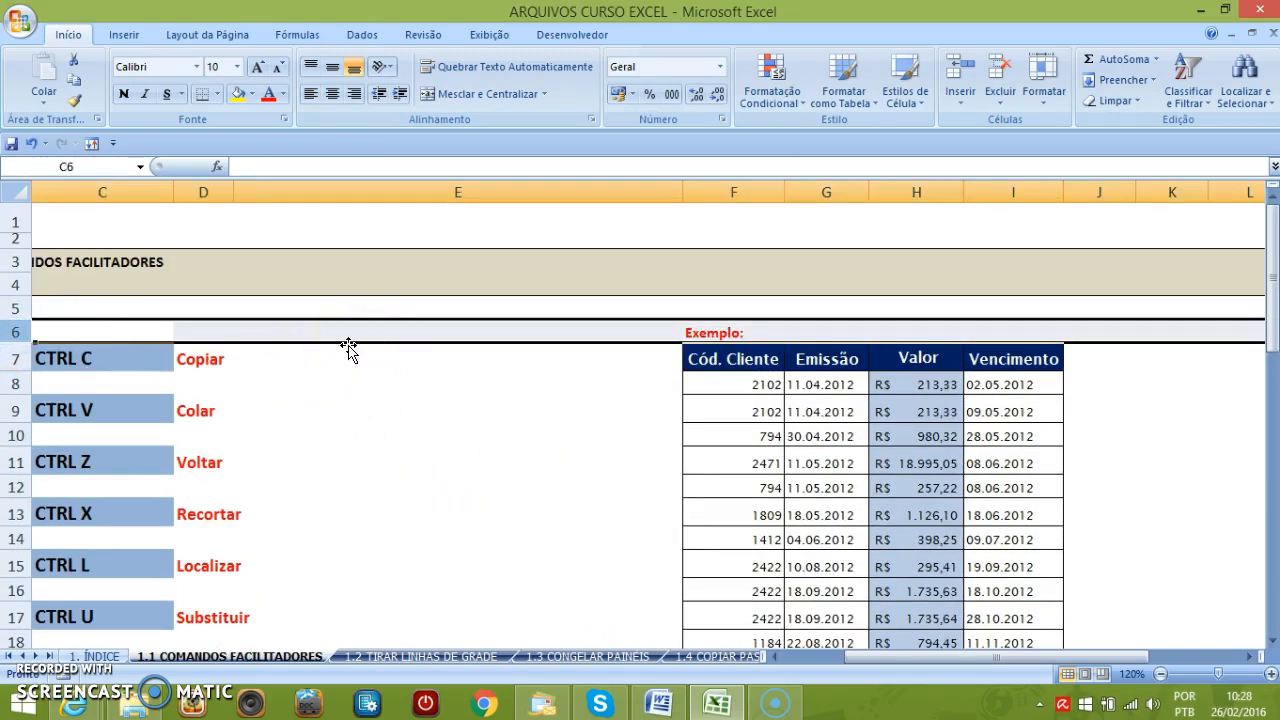
key(ctrl+plus)
key(ctrl+plus)
key(ctrl+plus)
key(ctrl+plus)
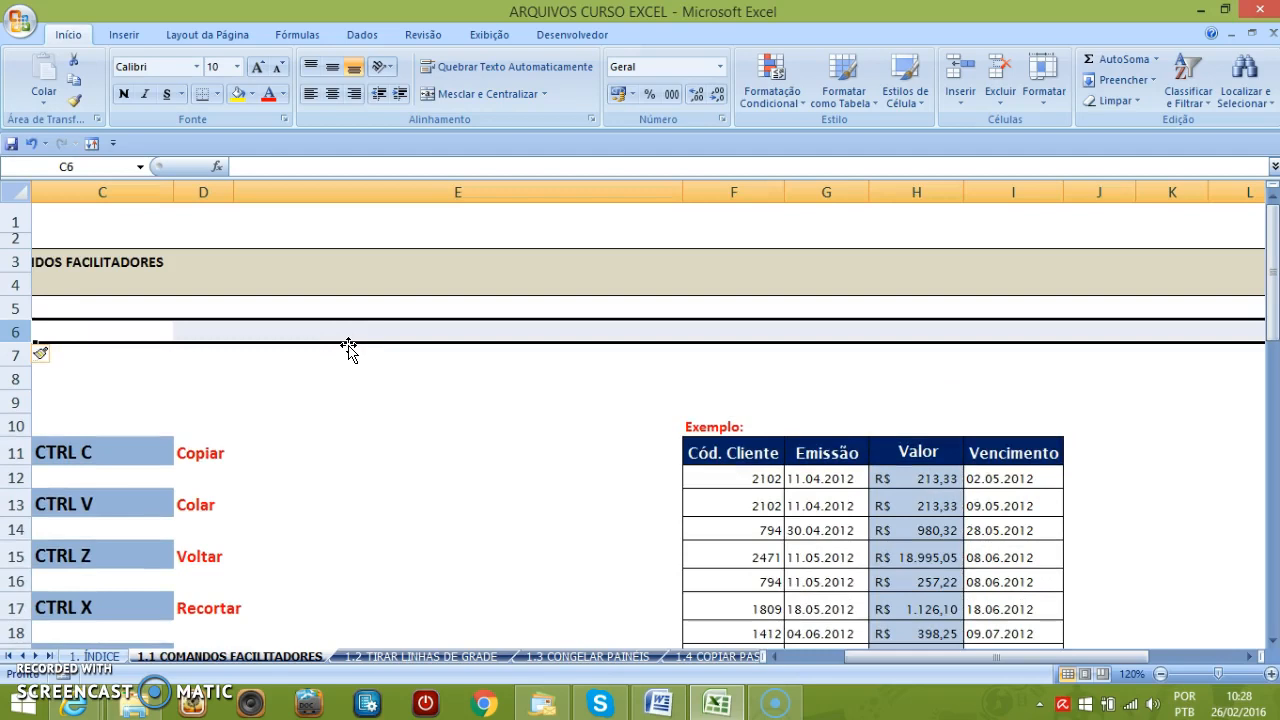
Delete the four blank rows inserted at row 6 and deselect the row.
key(ctrl+minus)
key(ctrl+minus)
key(ctrl+minus)
key(ctrl+minus)
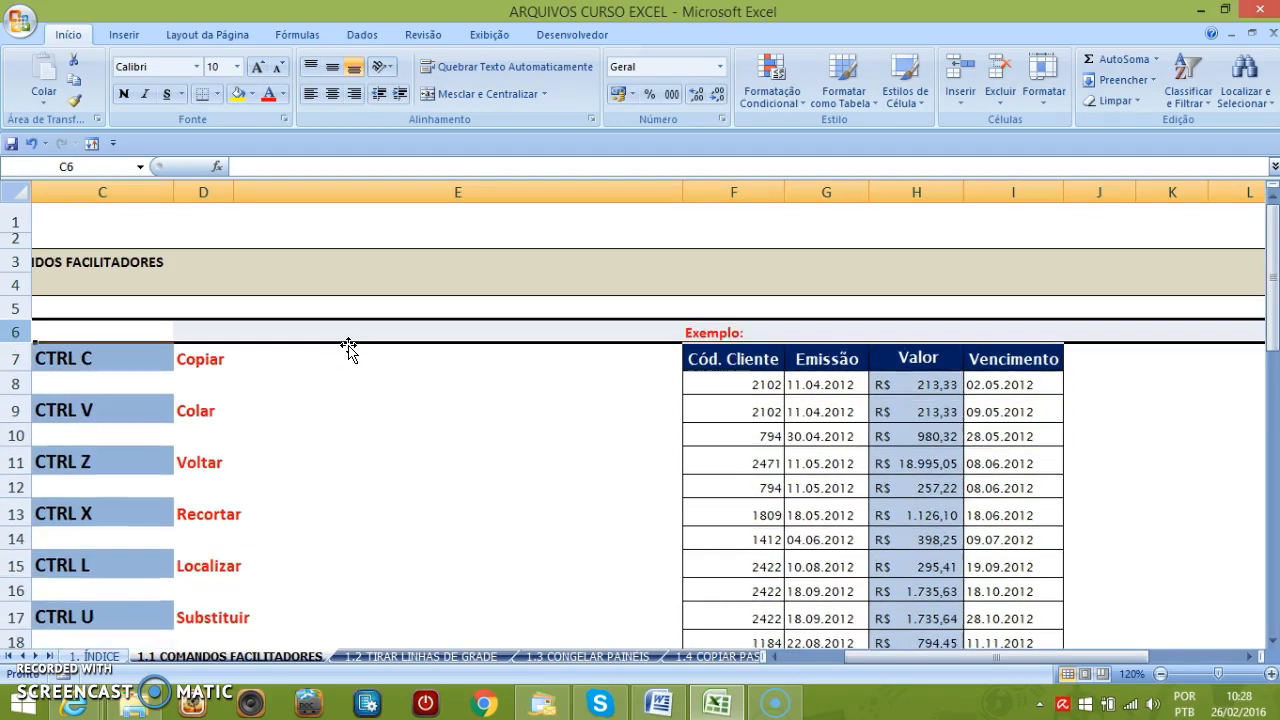
click(406, 592)
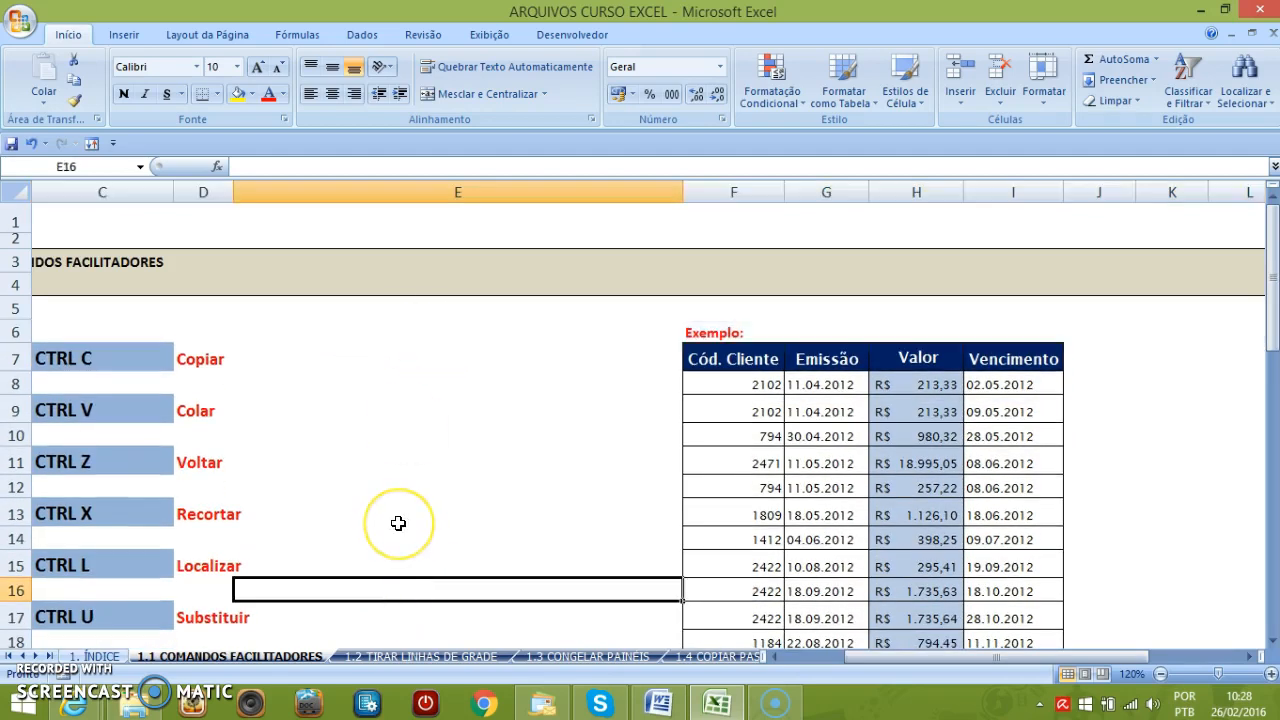
Copy the Valor amounts together with their total, cells H8 to H41.
scroll(397, 523, down, 1)
scroll(398, 523, down, 2)
scroll(605, 466, up, 3)
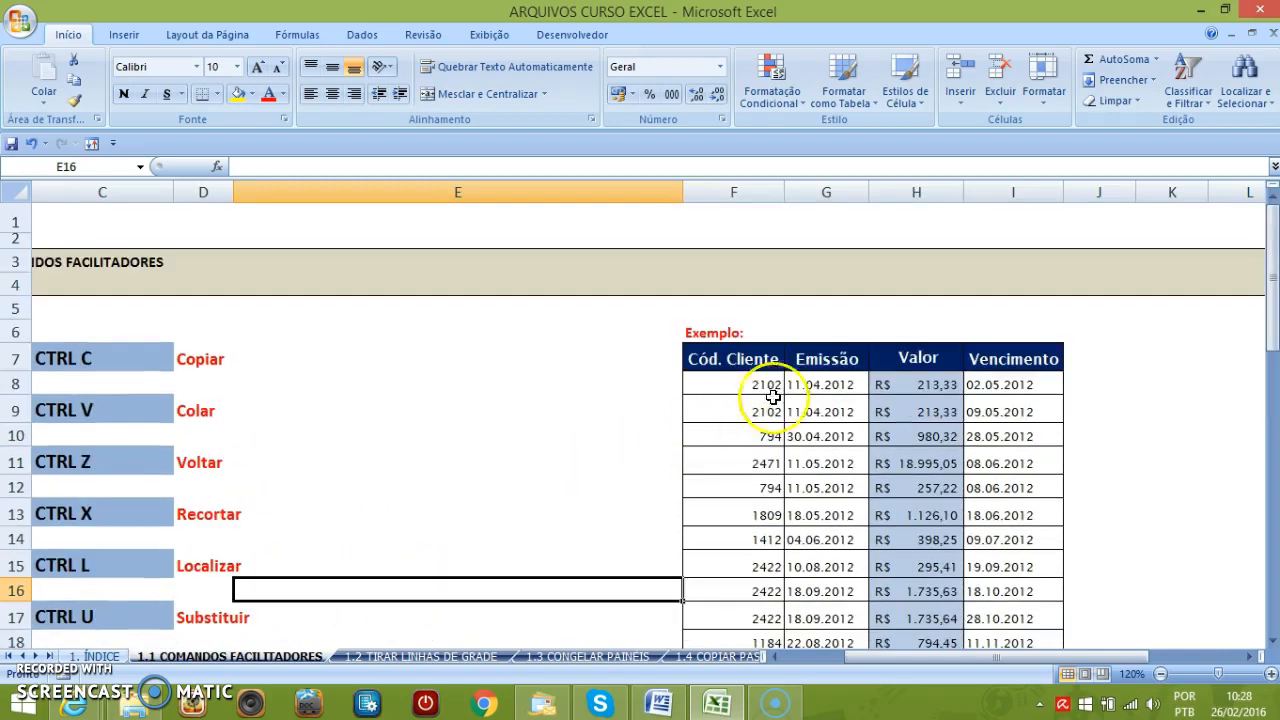
click(898, 353)
click(906, 377)
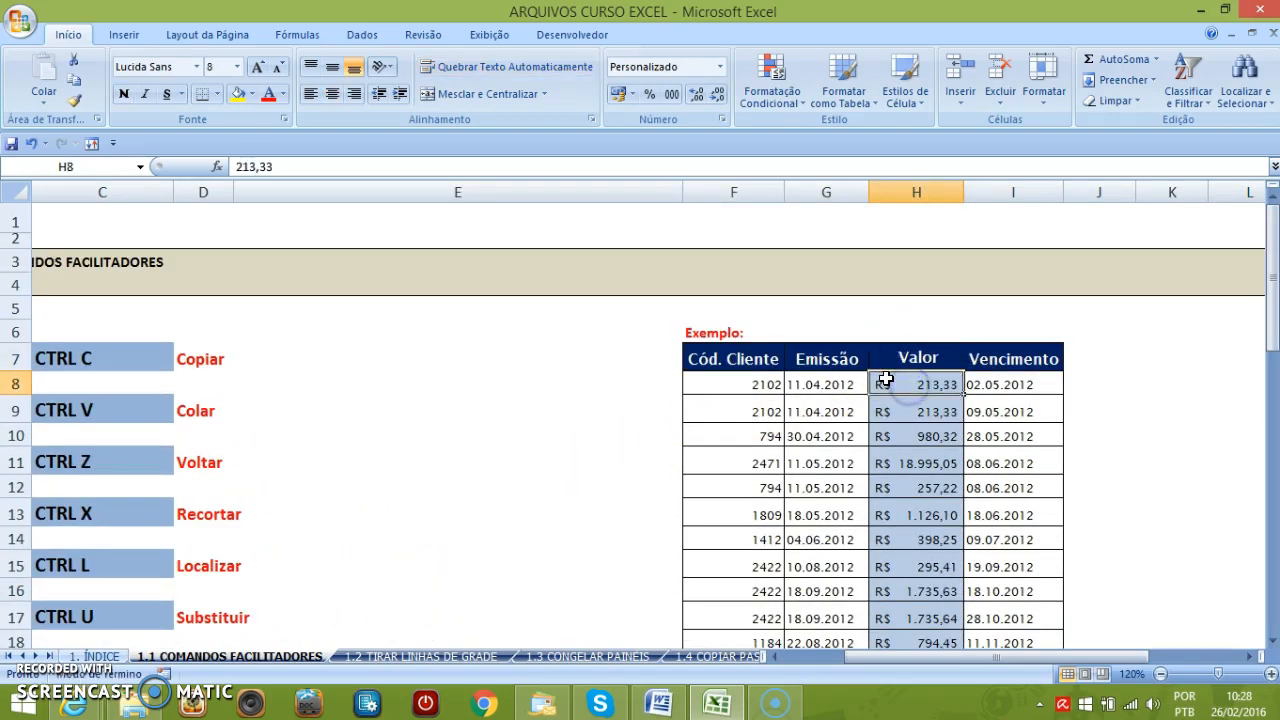
key(shift+Down)
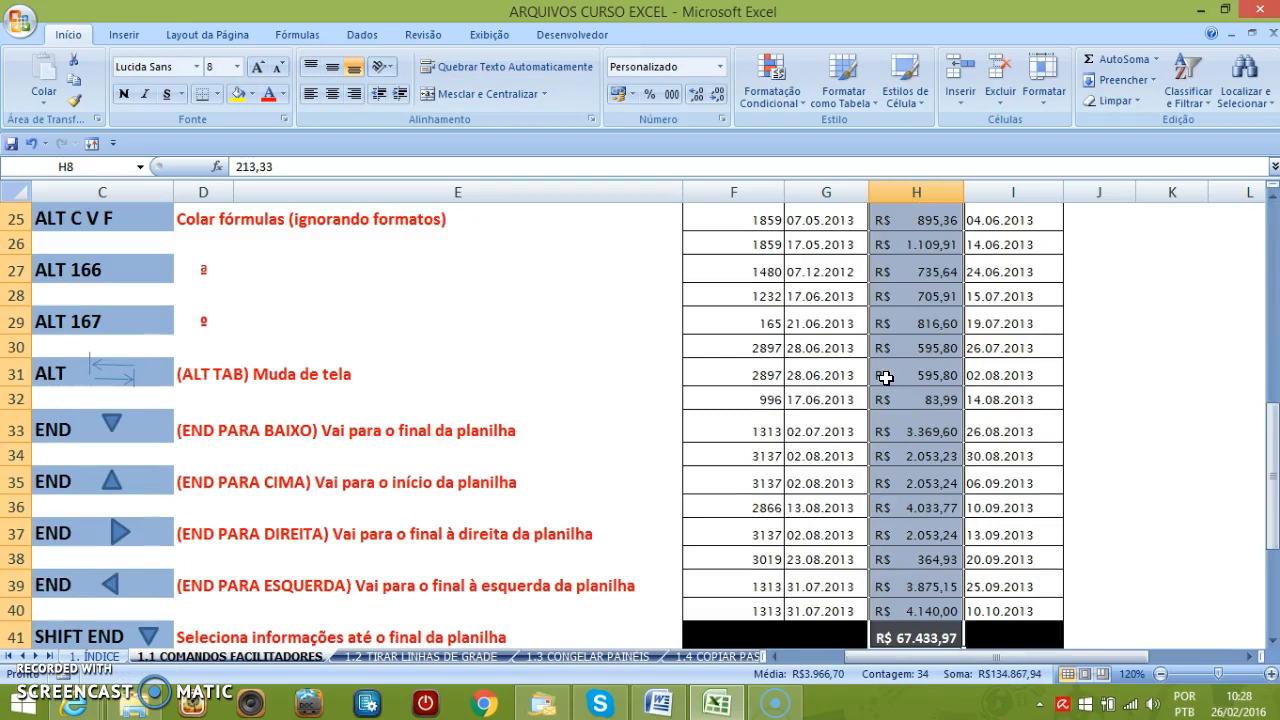
key(ctrl+c)
Paste only the values of the copied amounts into column K, starting at K8.
key(Right)
key(Right)
key(Right)
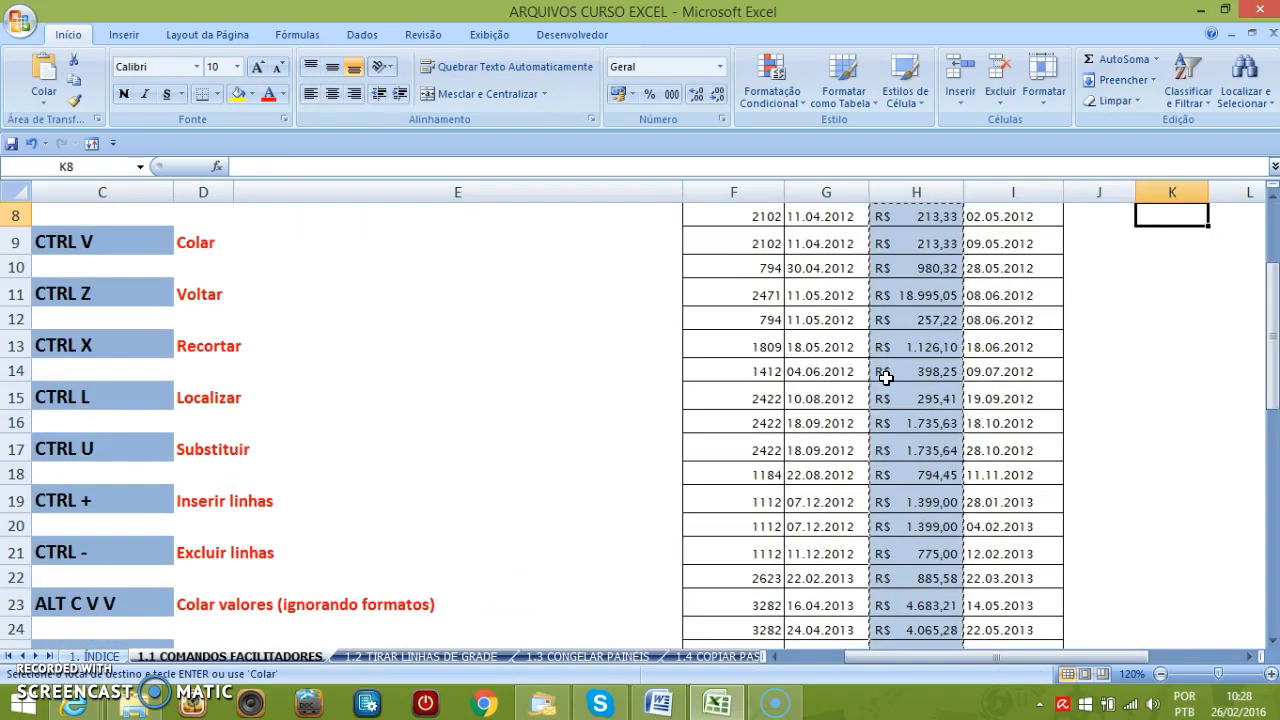
scroll(886, 377, up, 1)
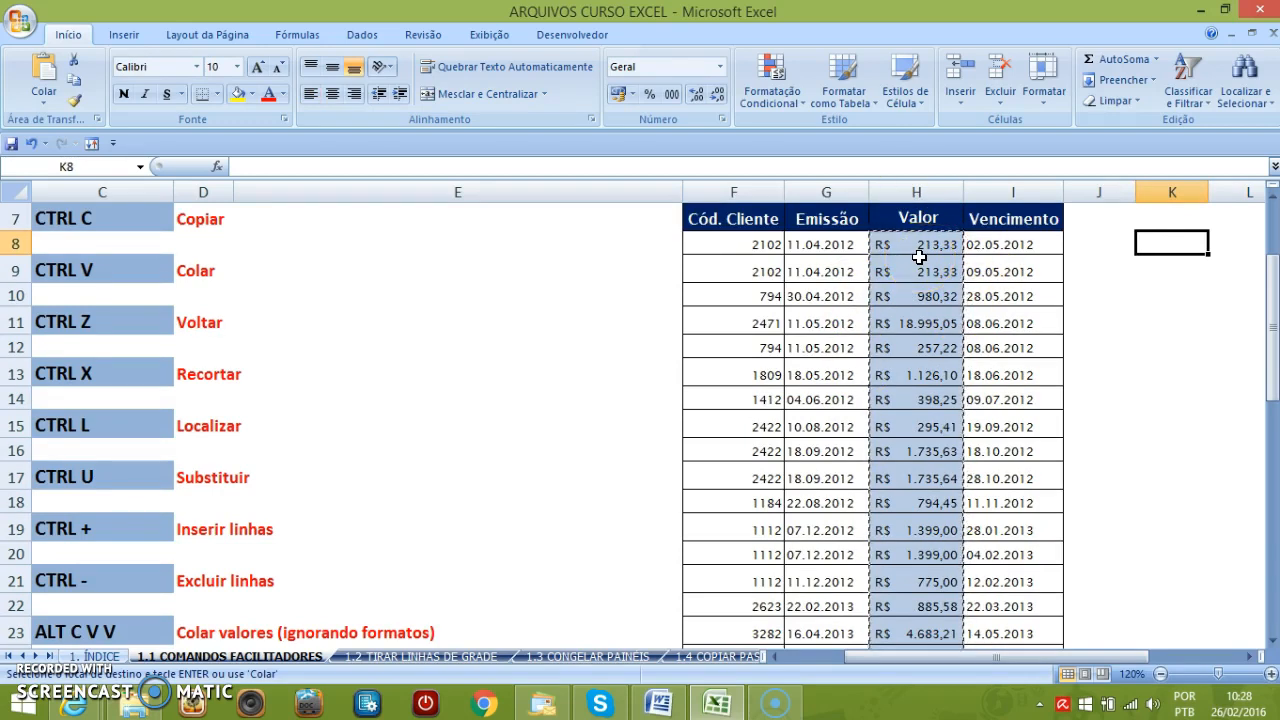
key(alt+c)
key(v)
key(v)
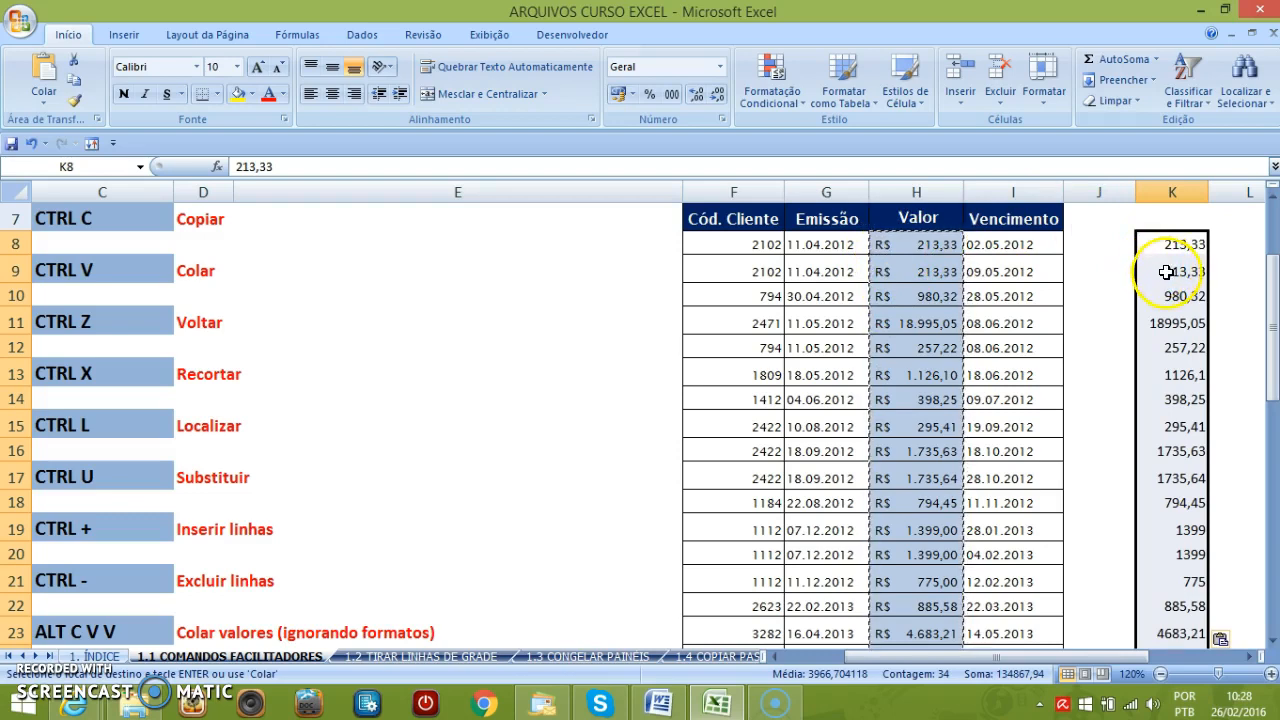
Compare the content of the original total in H41 with the pasted total in K41.
scroll(1157, 300, down, 3)
scroll(857, 509, down, 4)
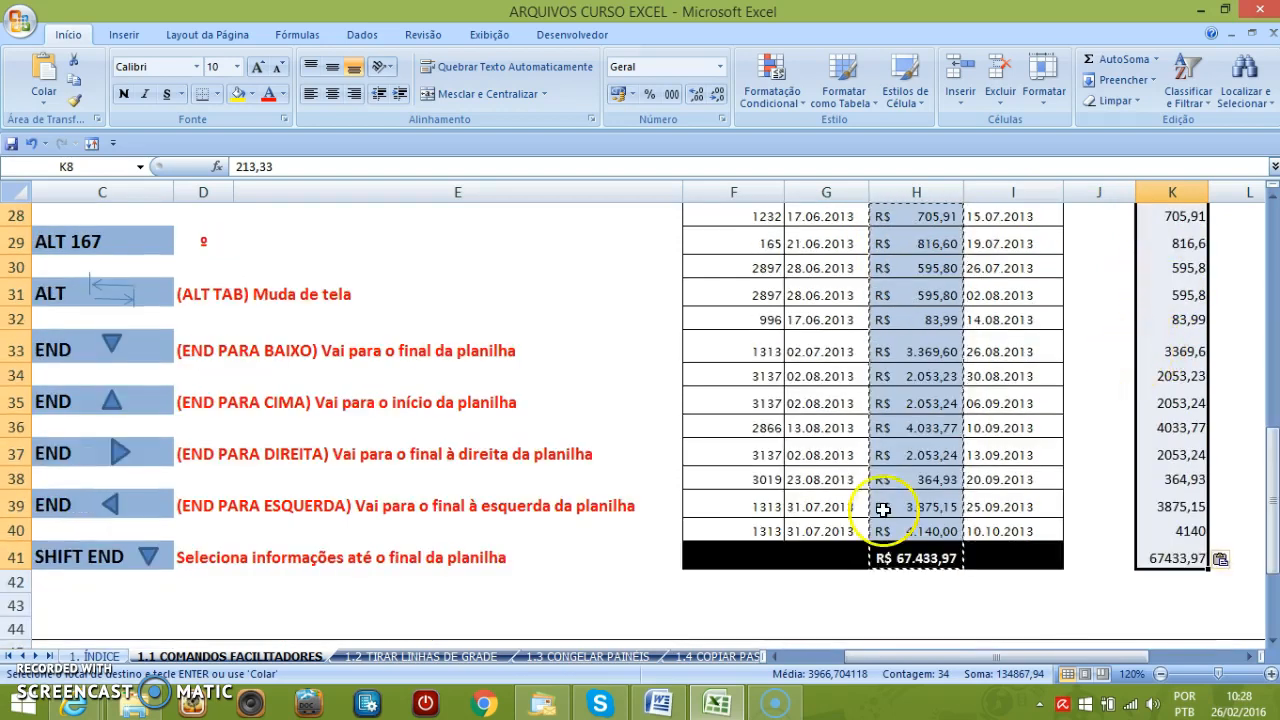
scroll(894, 523, up, 6)
scroll(901, 526, down, 8)
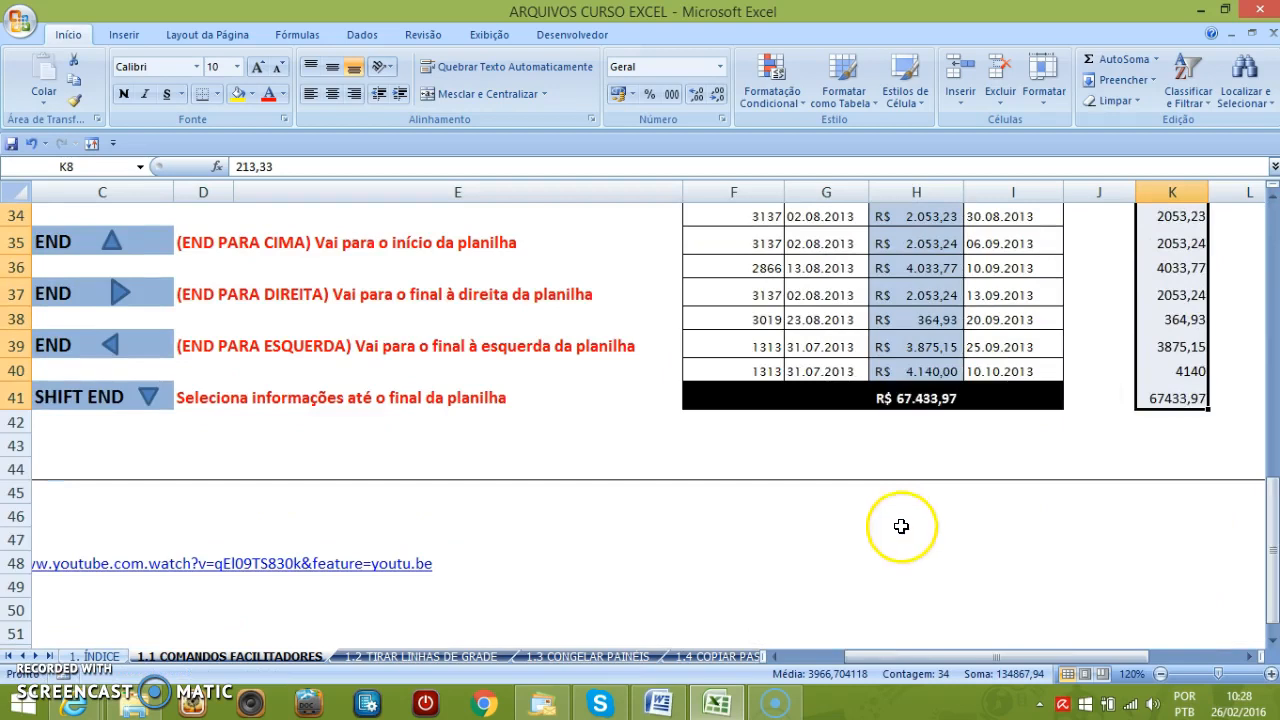
double_click(905, 398)
key(Escape)
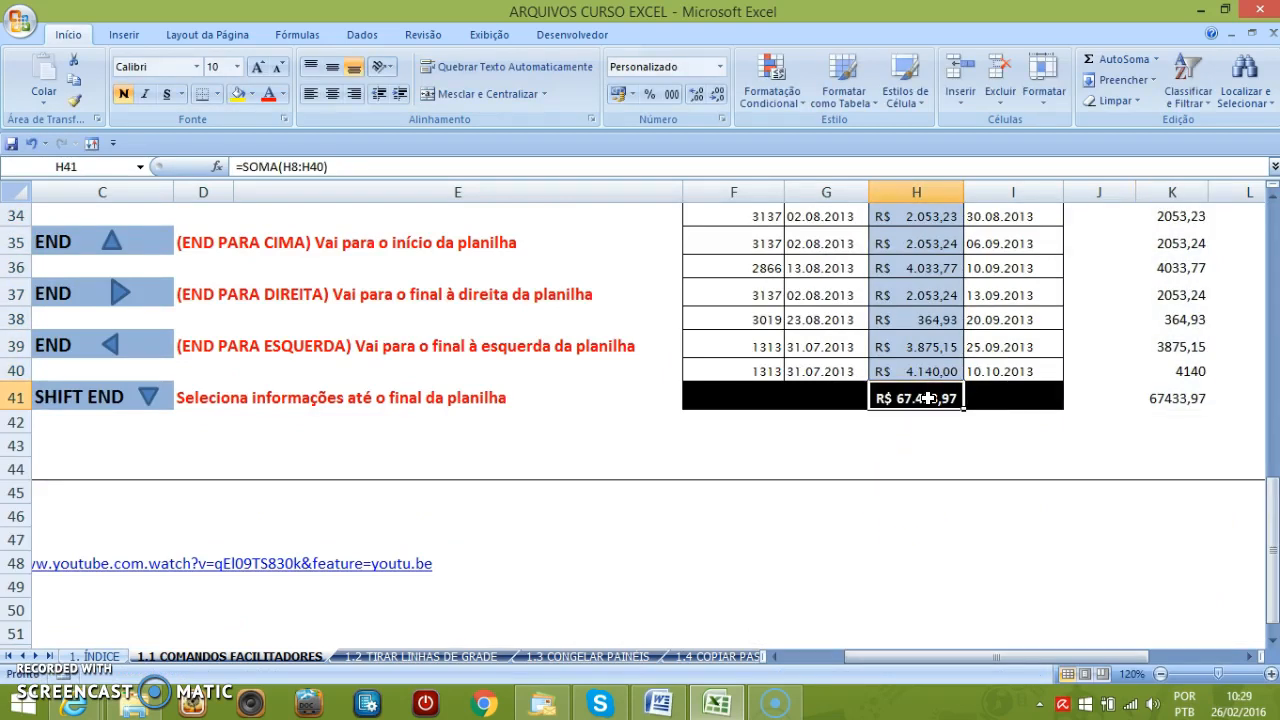
click(1180, 398)
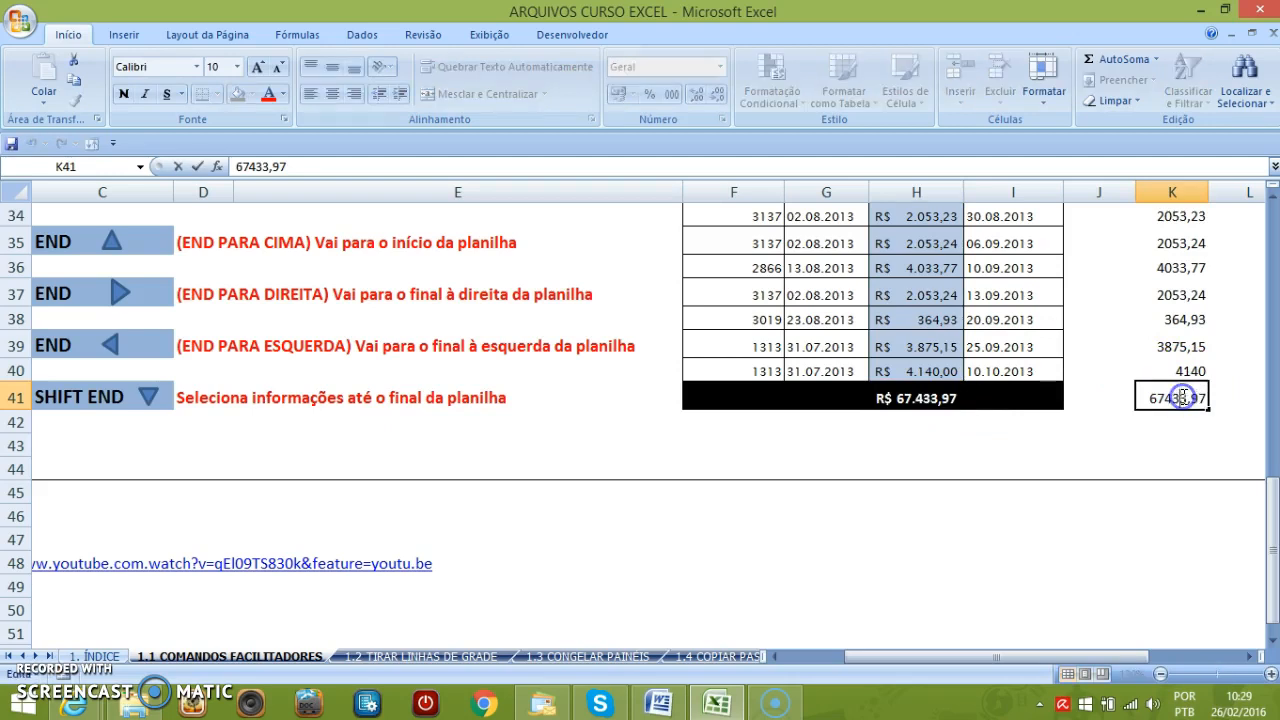
click(1172, 428)
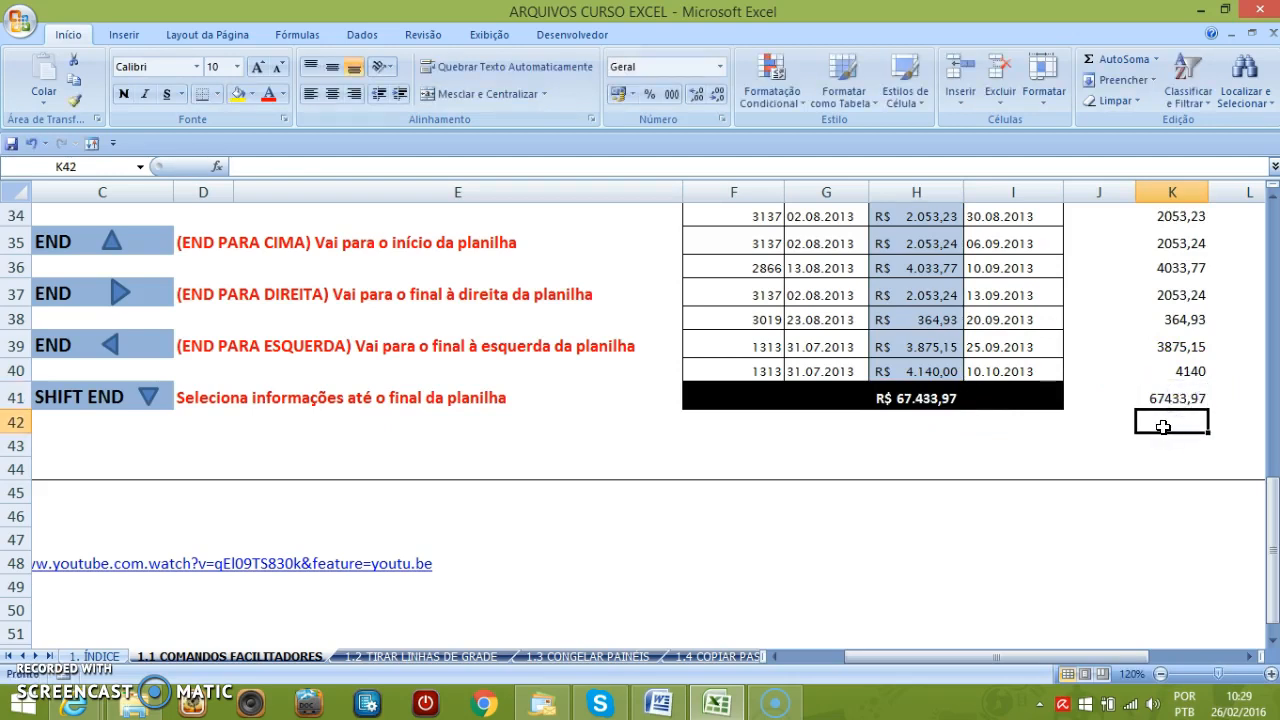
Copy the Valor range H8 to H41, including the total, once more.
scroll(1168, 428, up, 9)
scroll(1163, 428, up, 1)
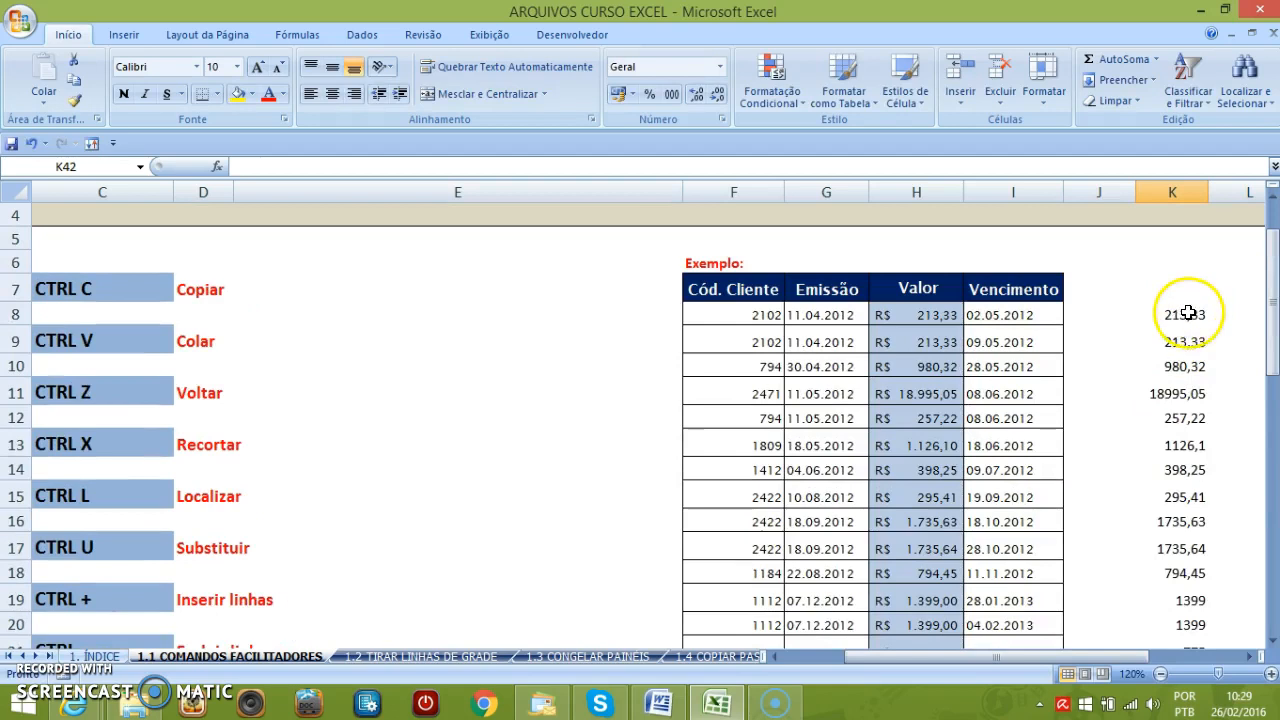
click(935, 317)
scroll(932, 396, down, 2)
scroll(932, 398, down, 7)
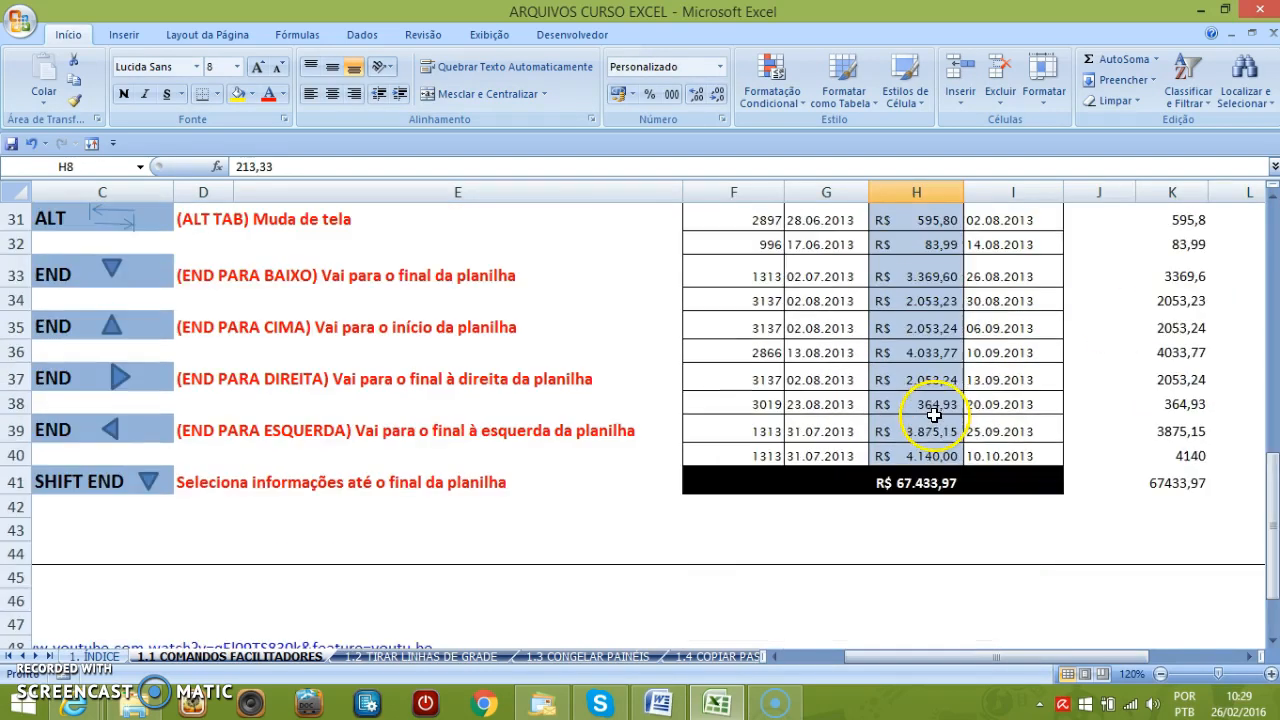
shift+click(920, 482)
key(ctrl+c)
Paste only the formulas of the copied range, without formatting, into column L starting at L8.
drag(995, 658, 1078, 660)
scroll(674, 371, up, 10)
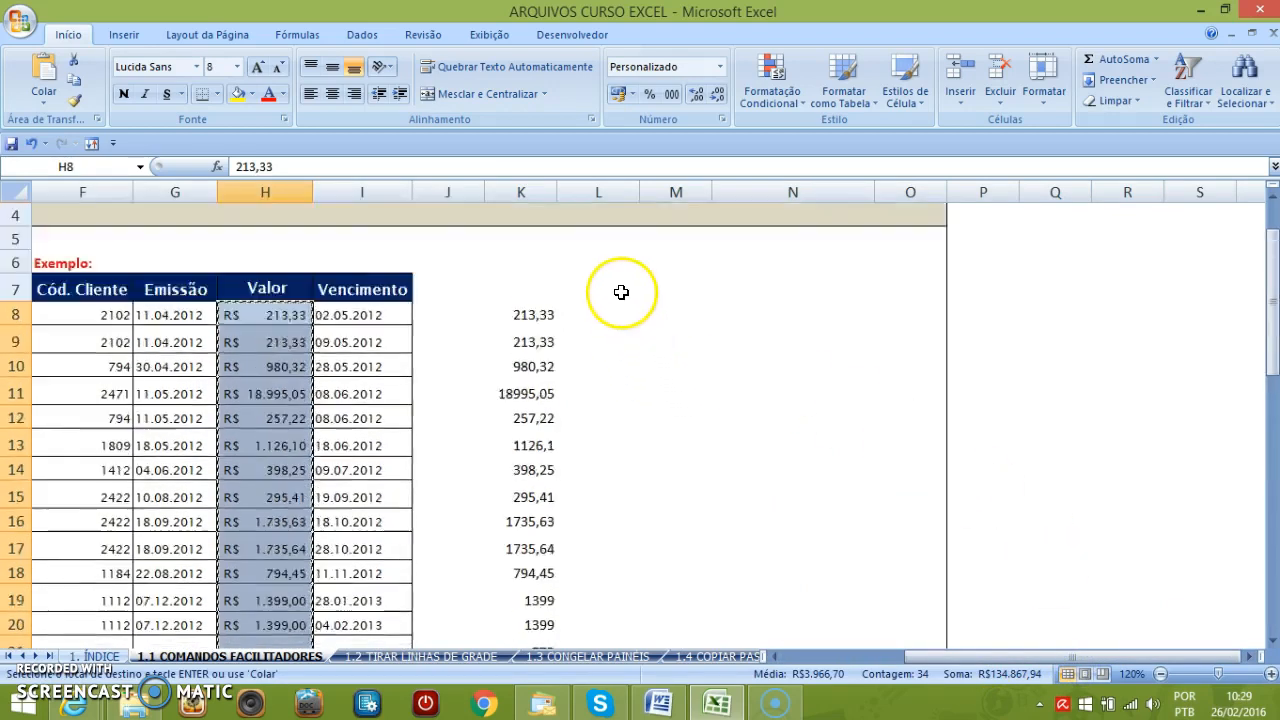
click(574, 385)
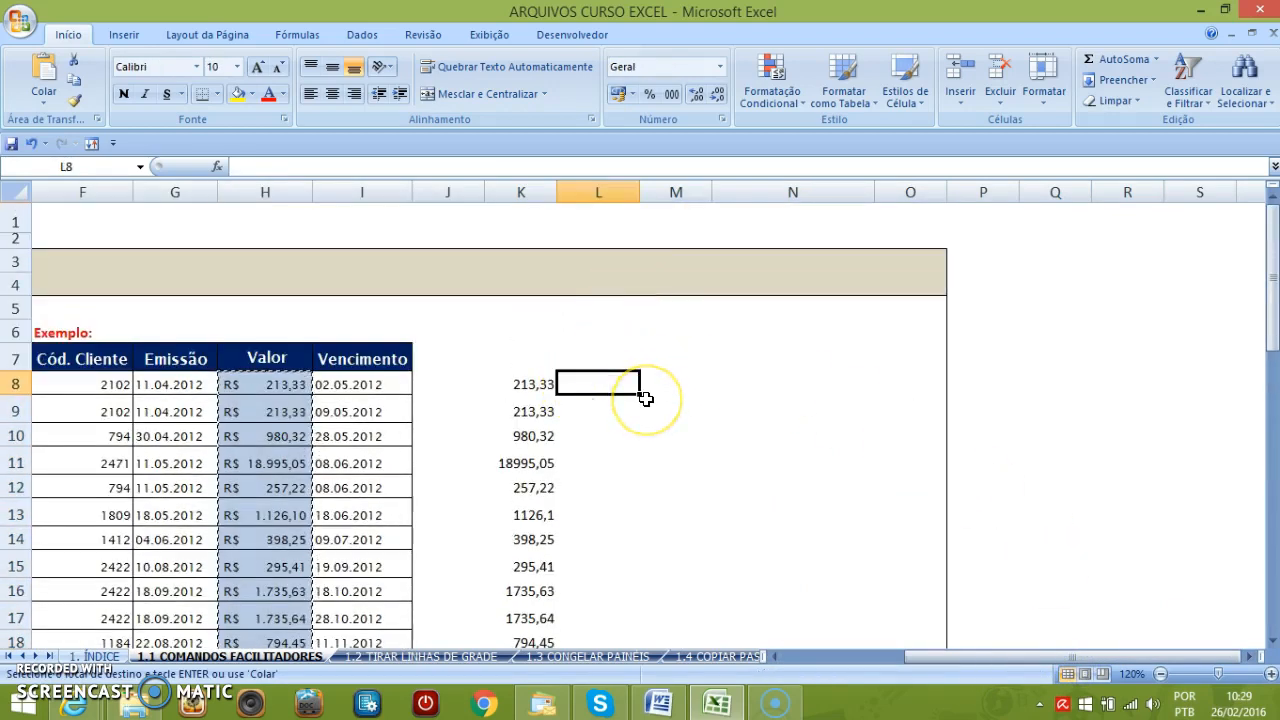
key(ctrl+v)
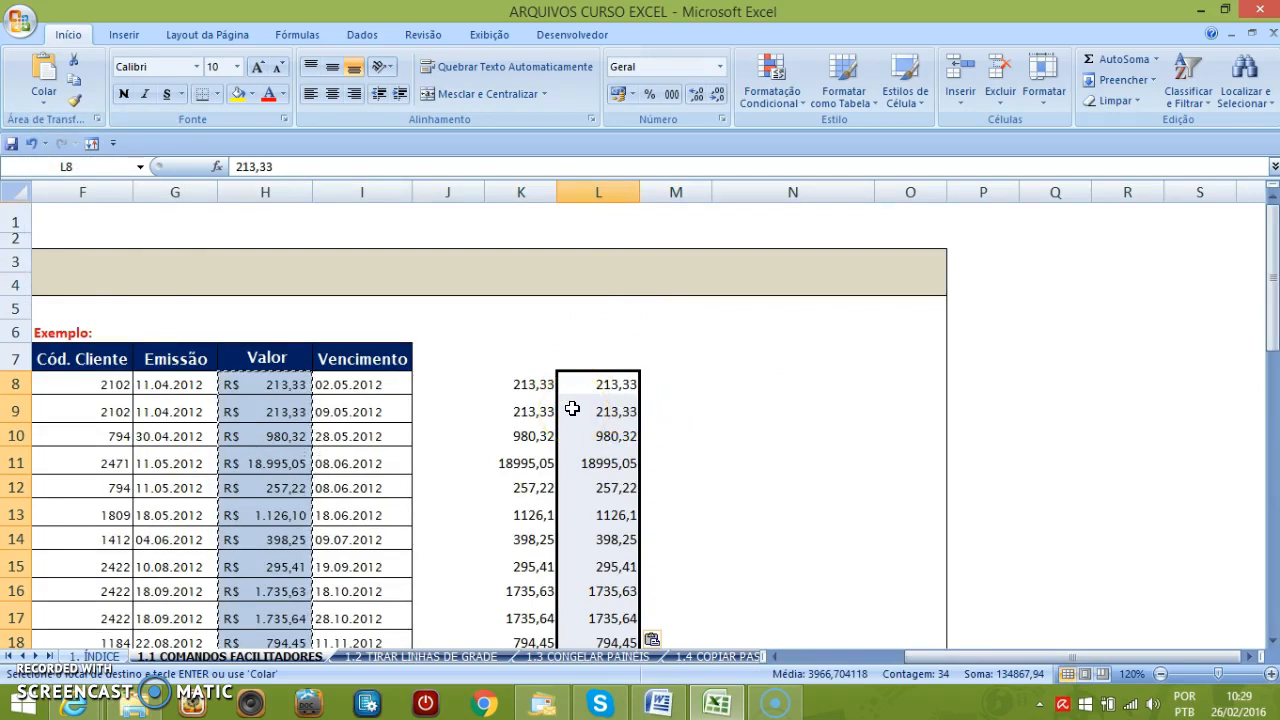
Check the formula behind the total in H41 and in its pasted copy L41, leaving both cells unedited.
scroll(574, 413, down, 7)
scroll(574, 413, down, 3)
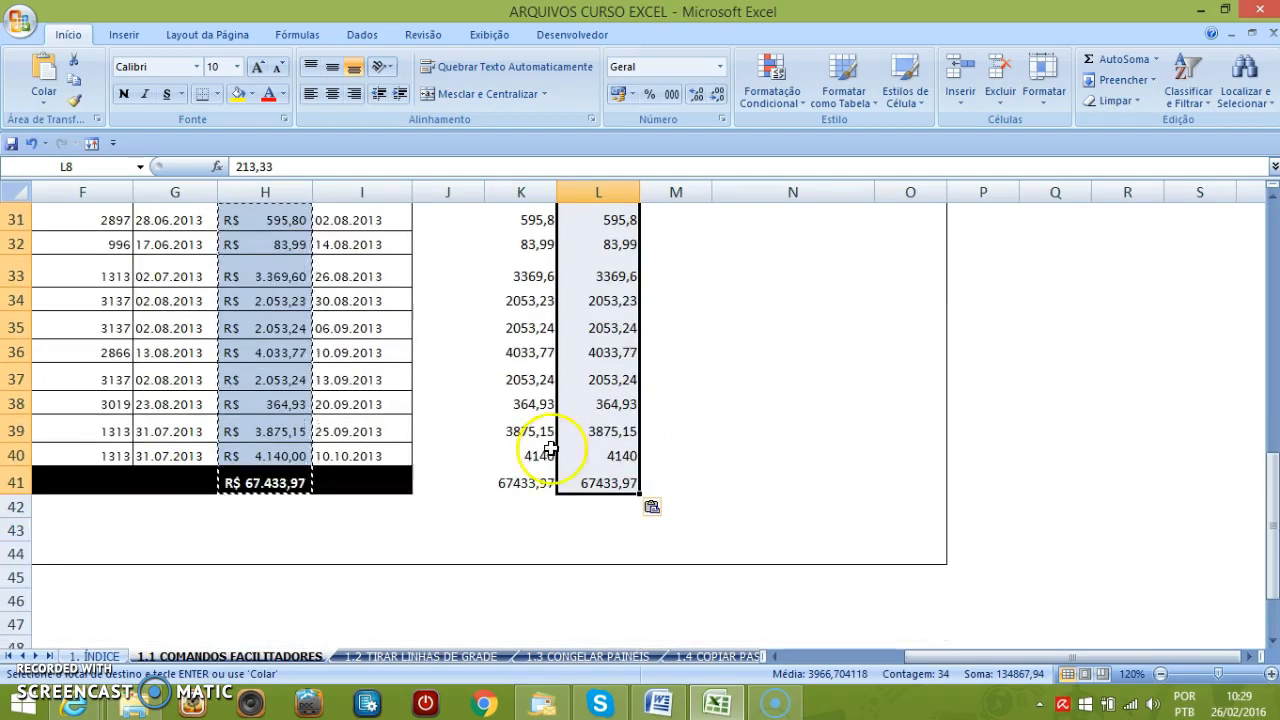
click(403, 529)
double_click(266, 482)
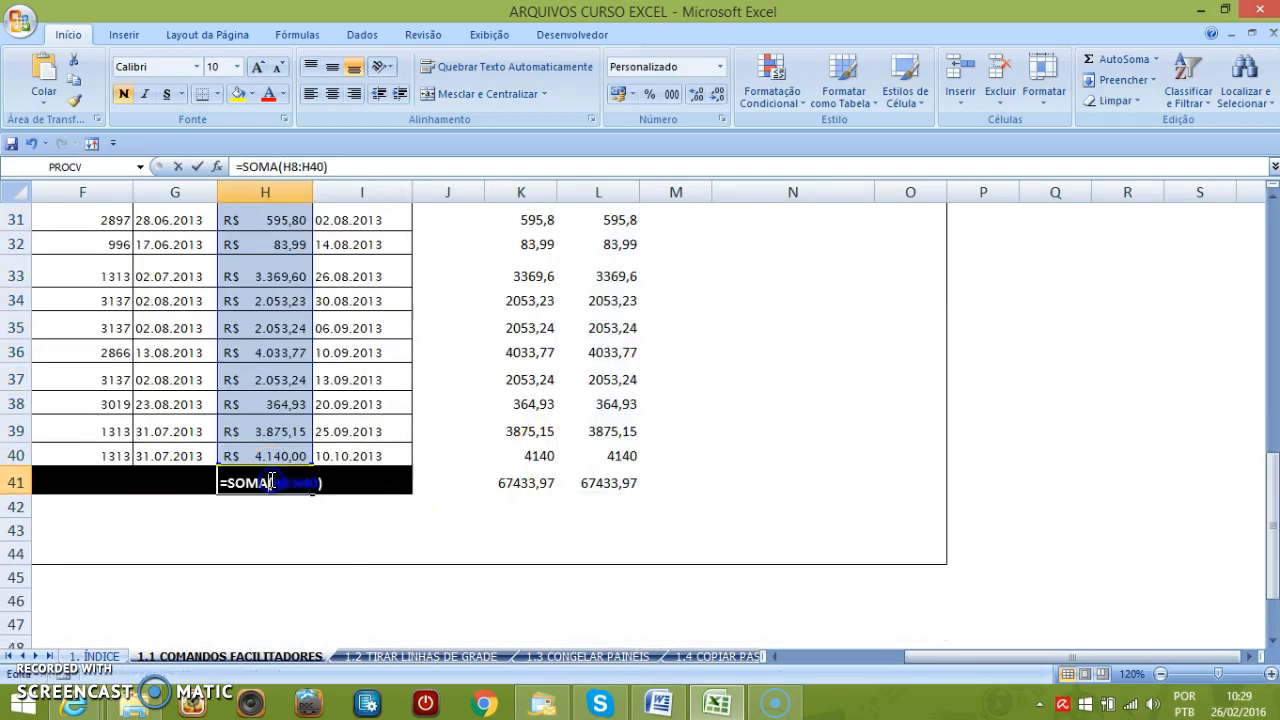
key(Escape)
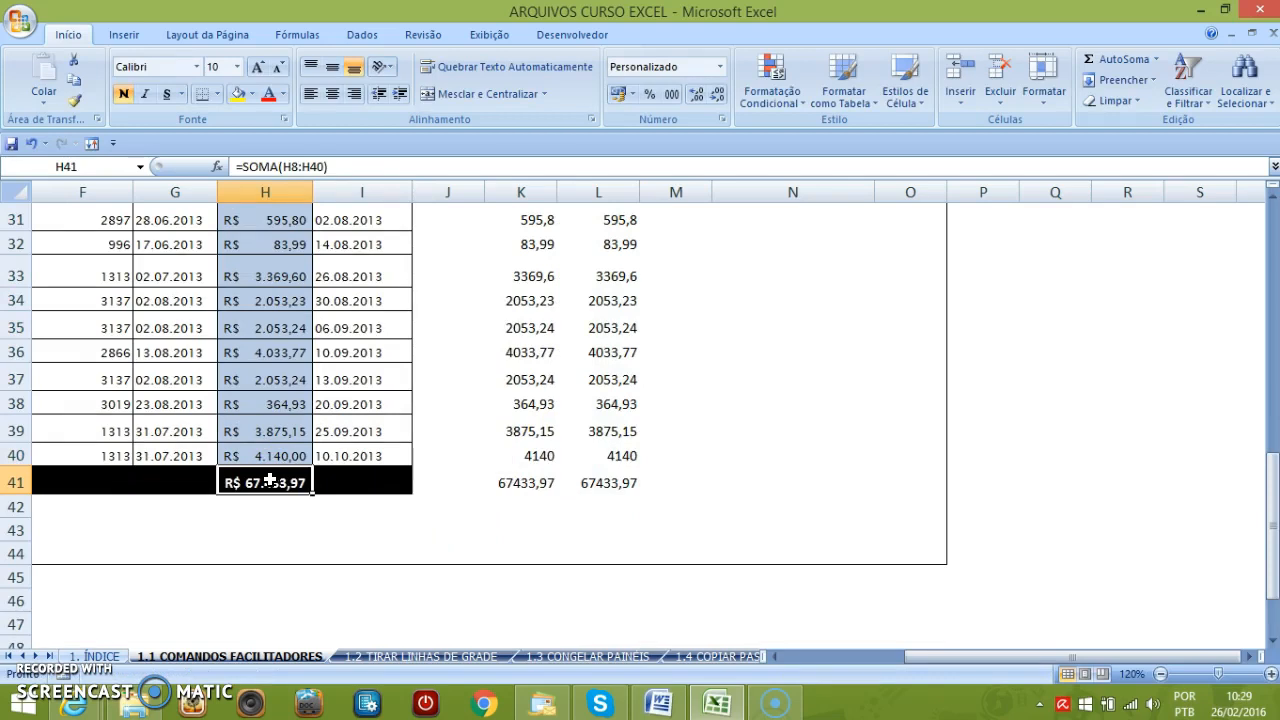
double_click(594, 481)
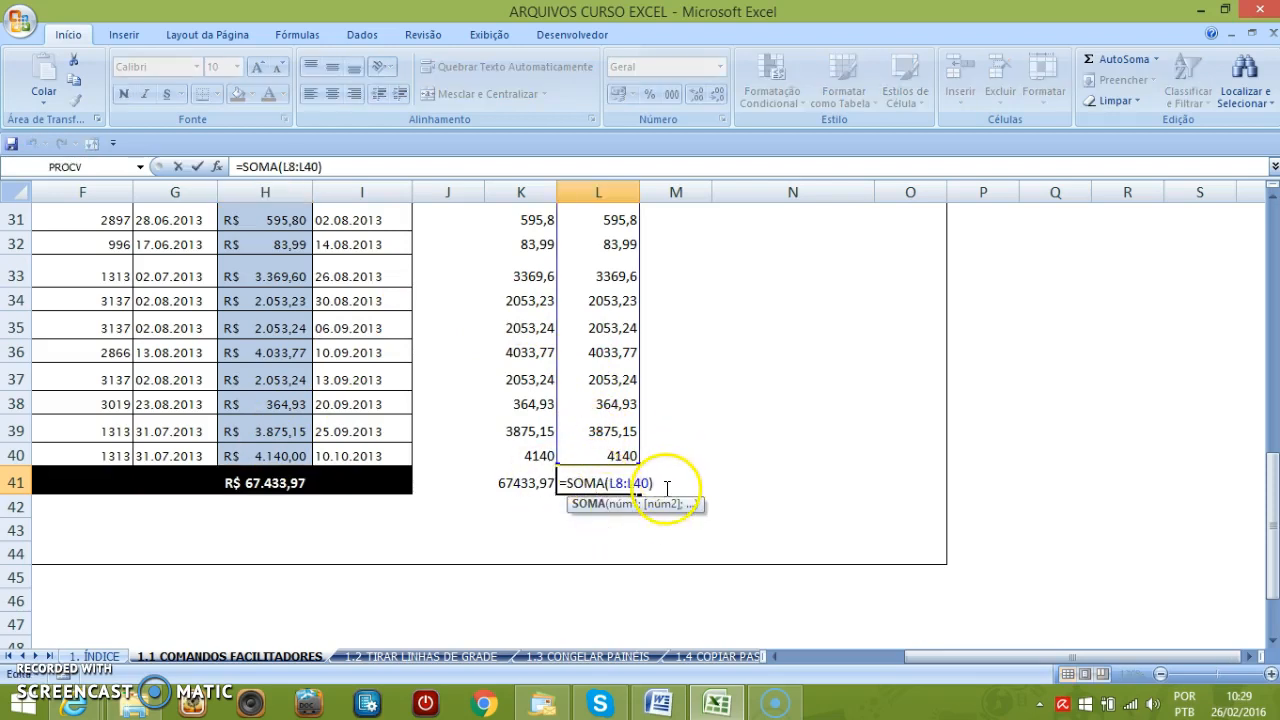
key(Escape)
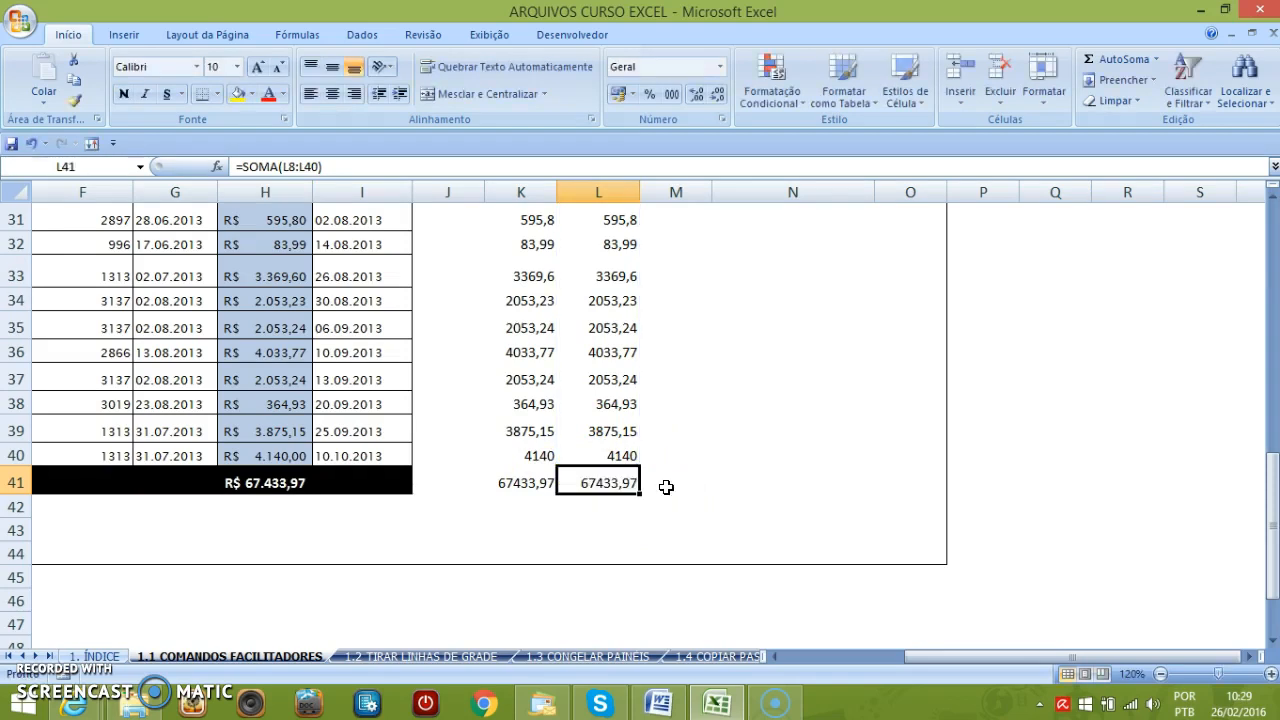
Compare the content of the values-only total in K41 with the formula total in L41.
click(630, 488)
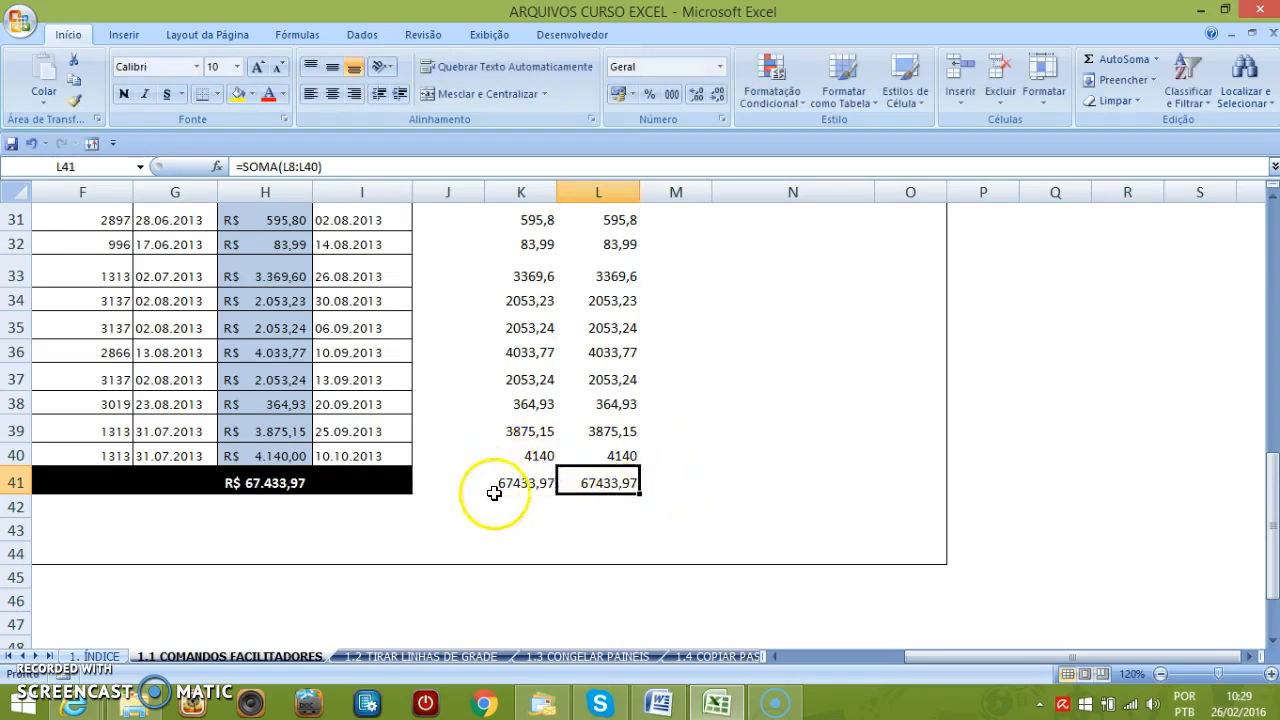
click(522, 482)
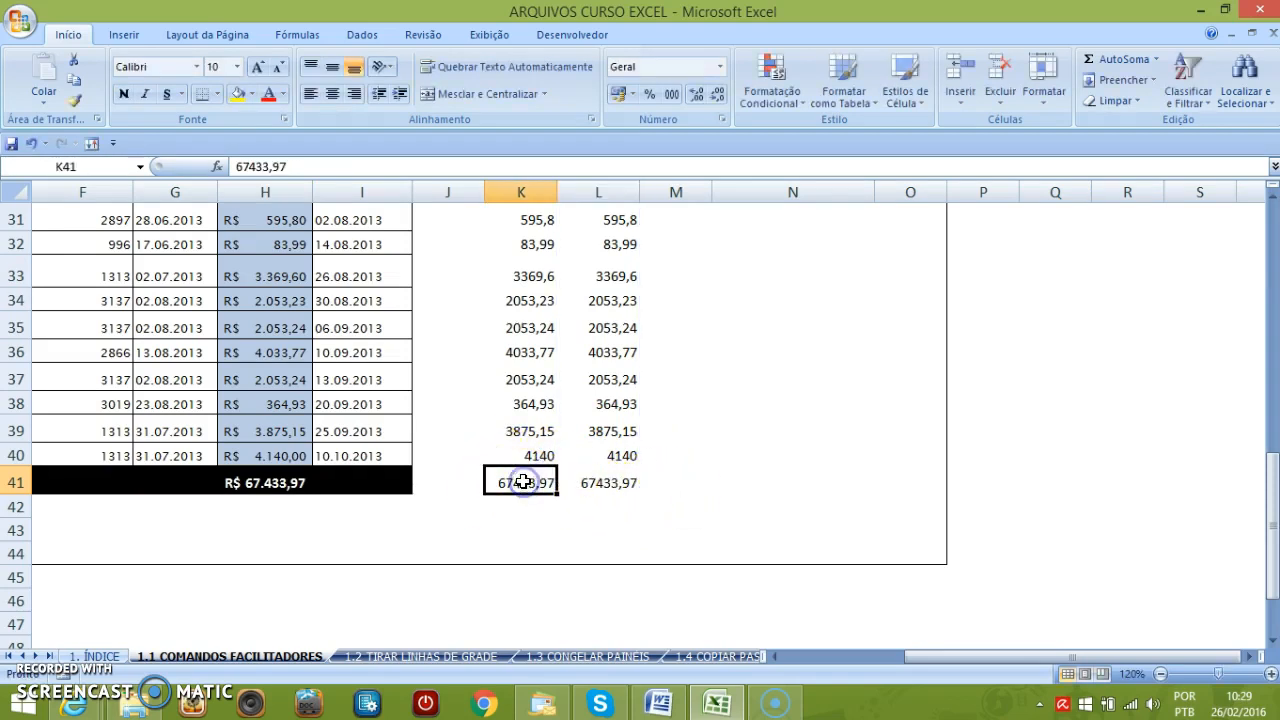
click(616, 482)
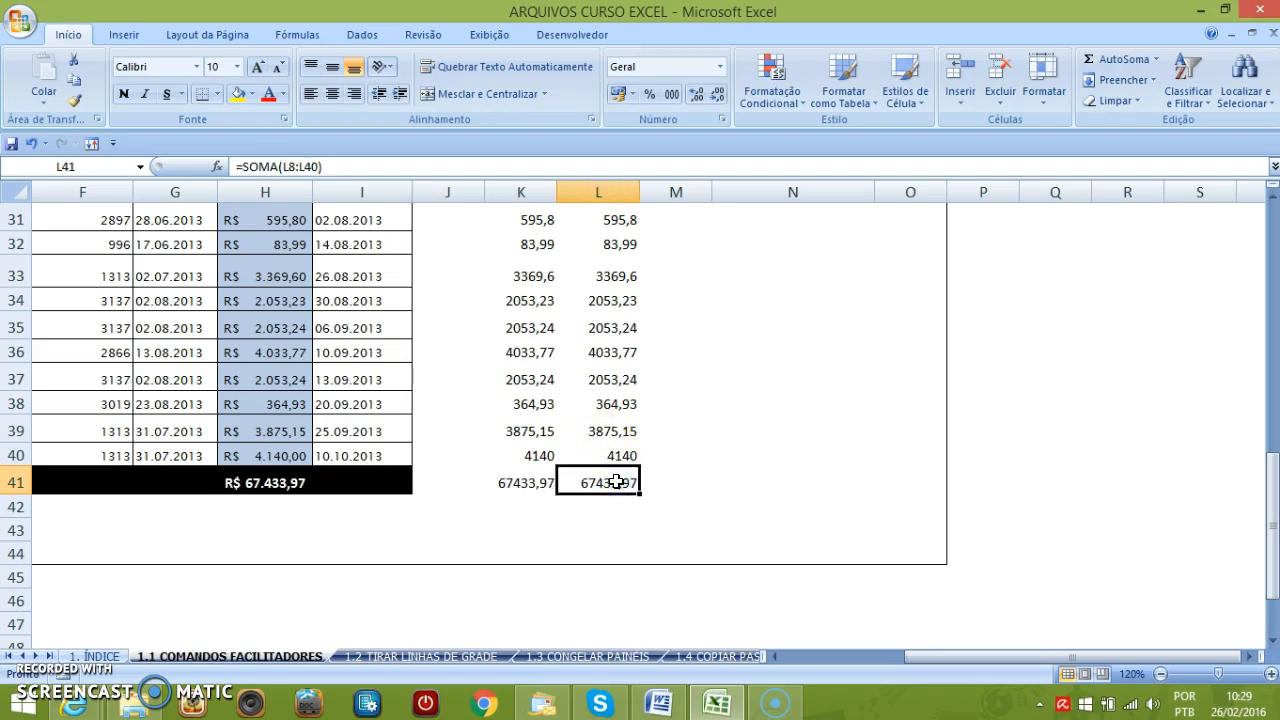
double_click(616, 482)
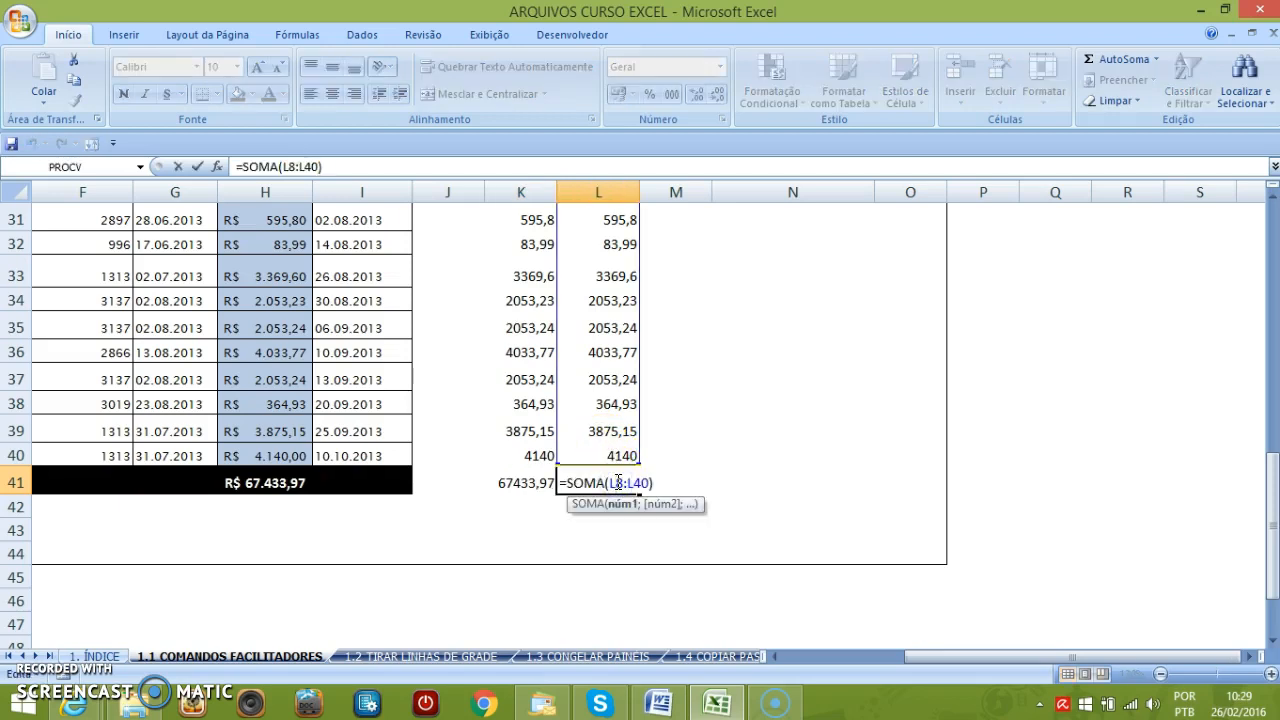
key(Escape)
click(519, 486)
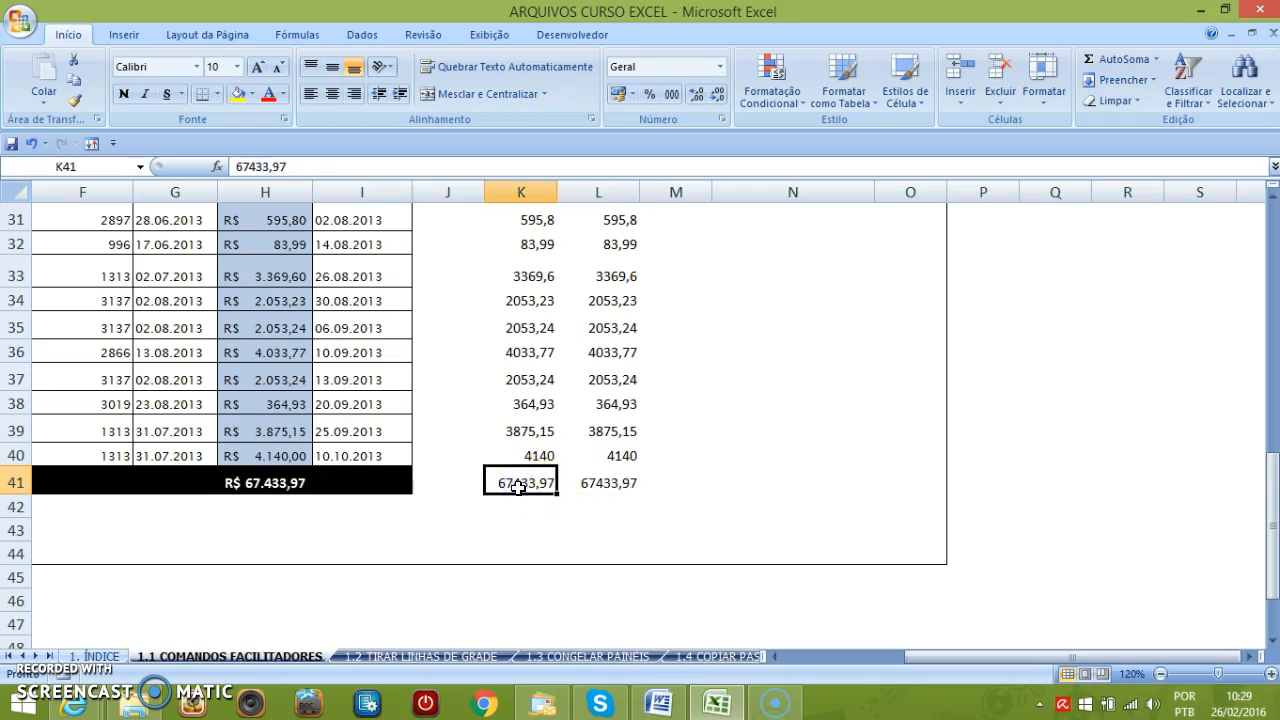
Try entering 1ª in E27 beside the ALT 166 command, and discard the entry.
click(812, 654)
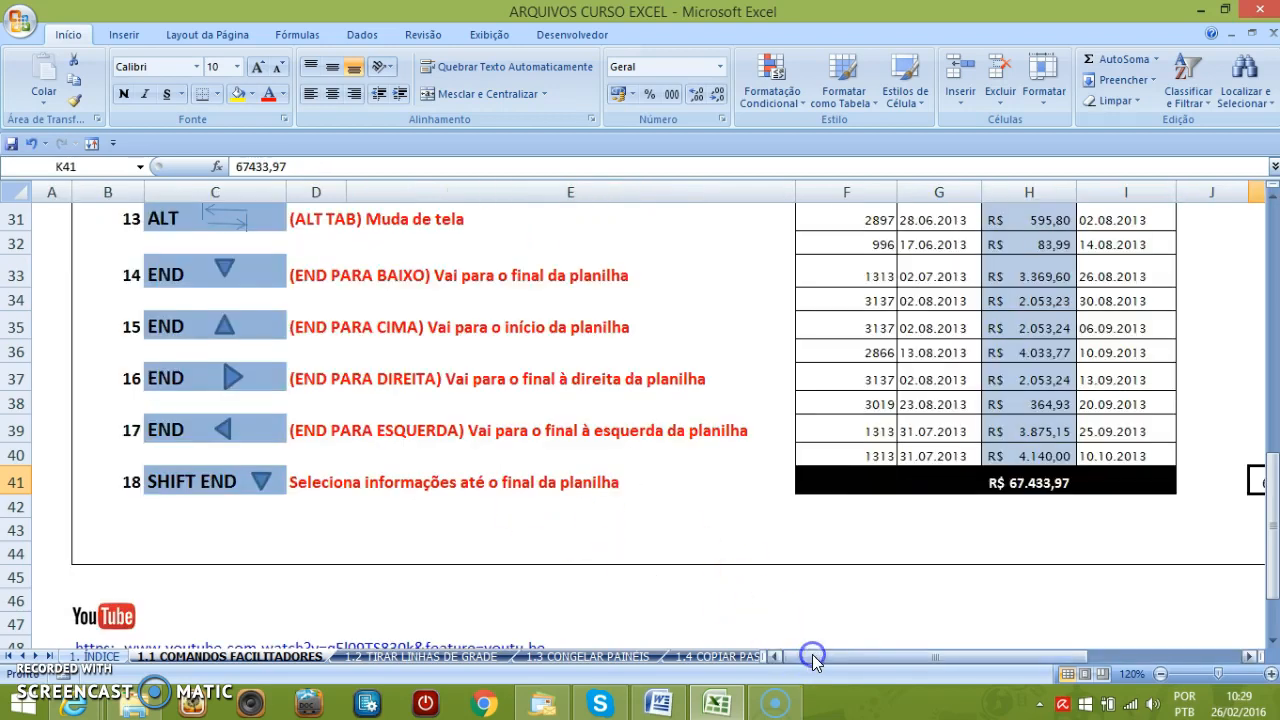
scroll(525, 363, up, 4)
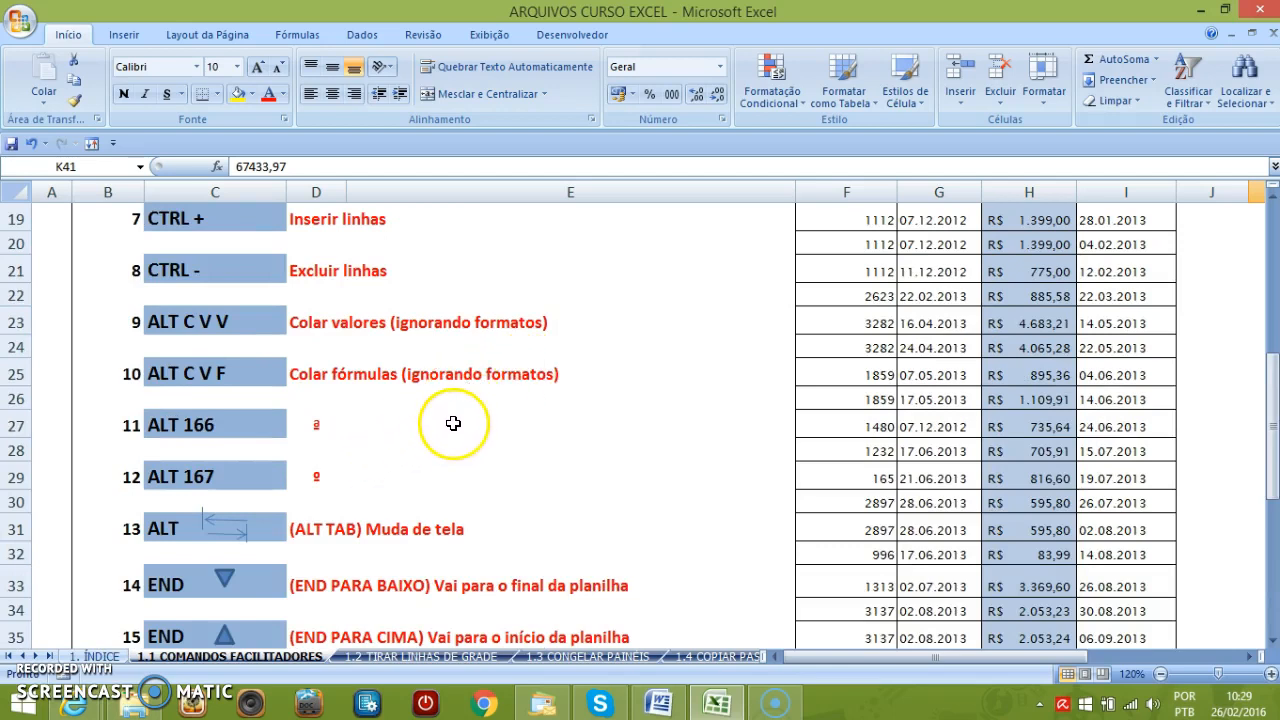
click(450, 426)
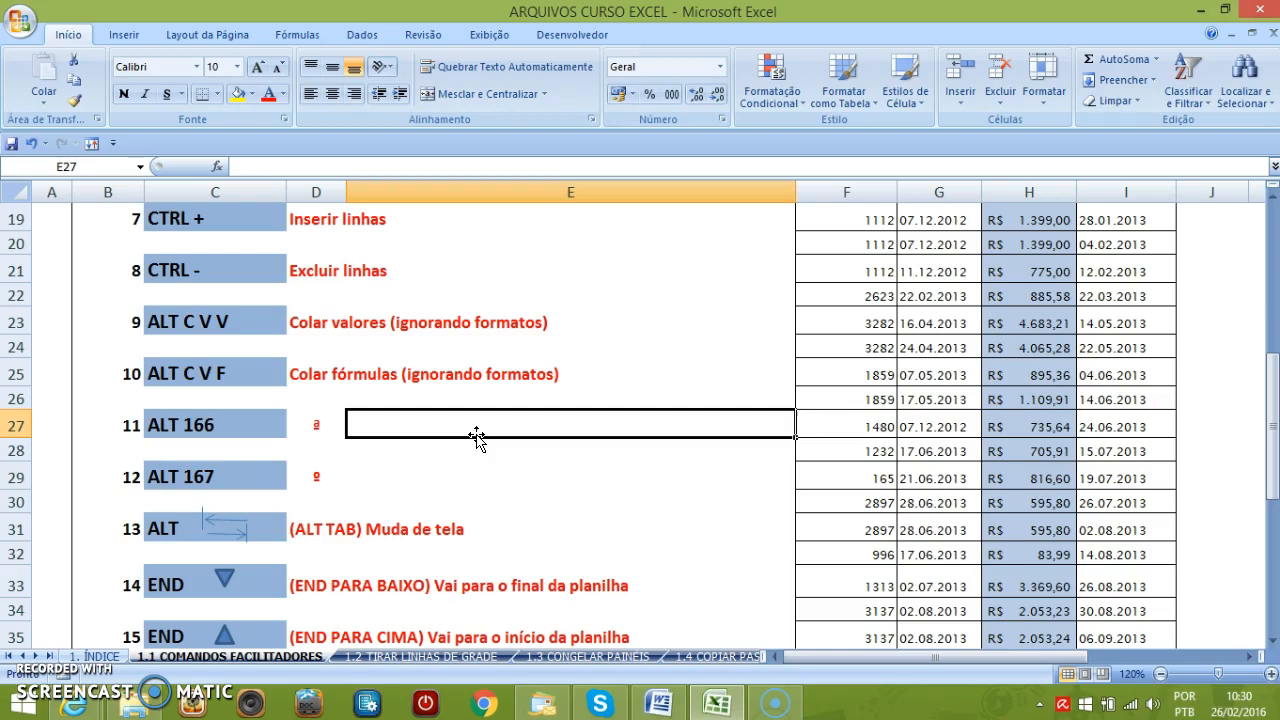
text(1ª)
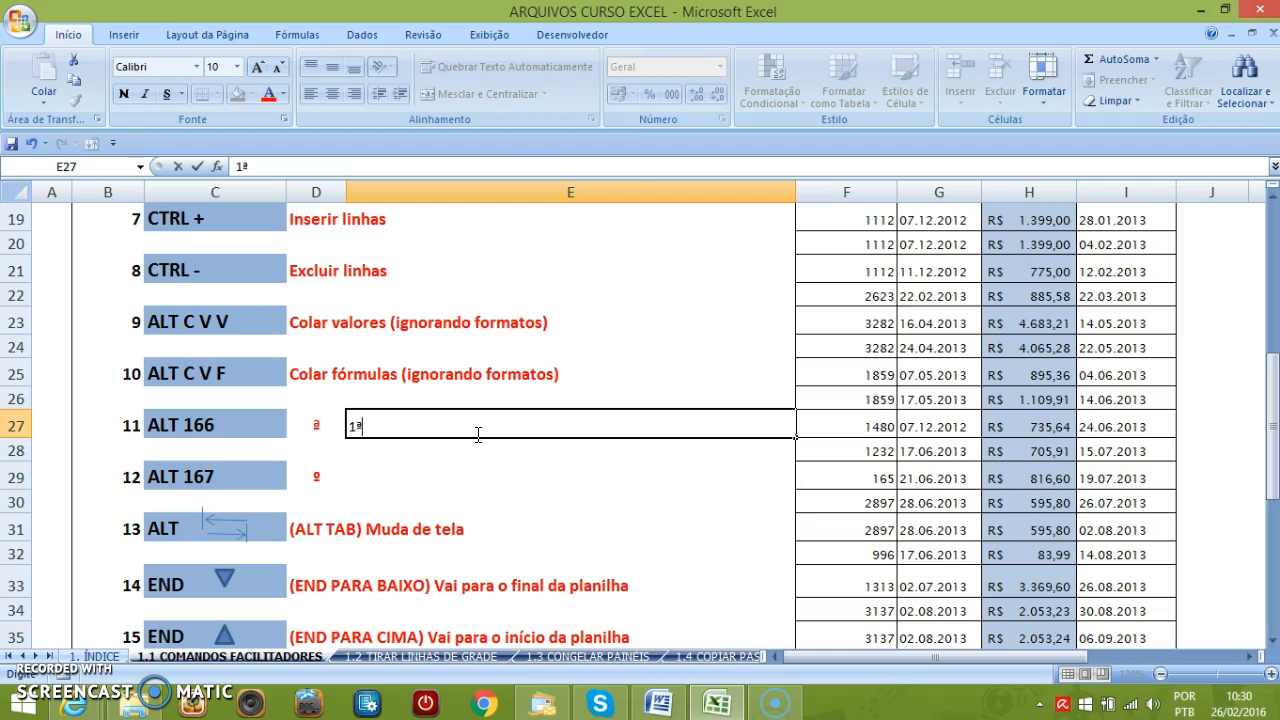
key(Escape)
Try entering 1º in E29 beside the ALT 167 command, and discard the entry.
key(Down)
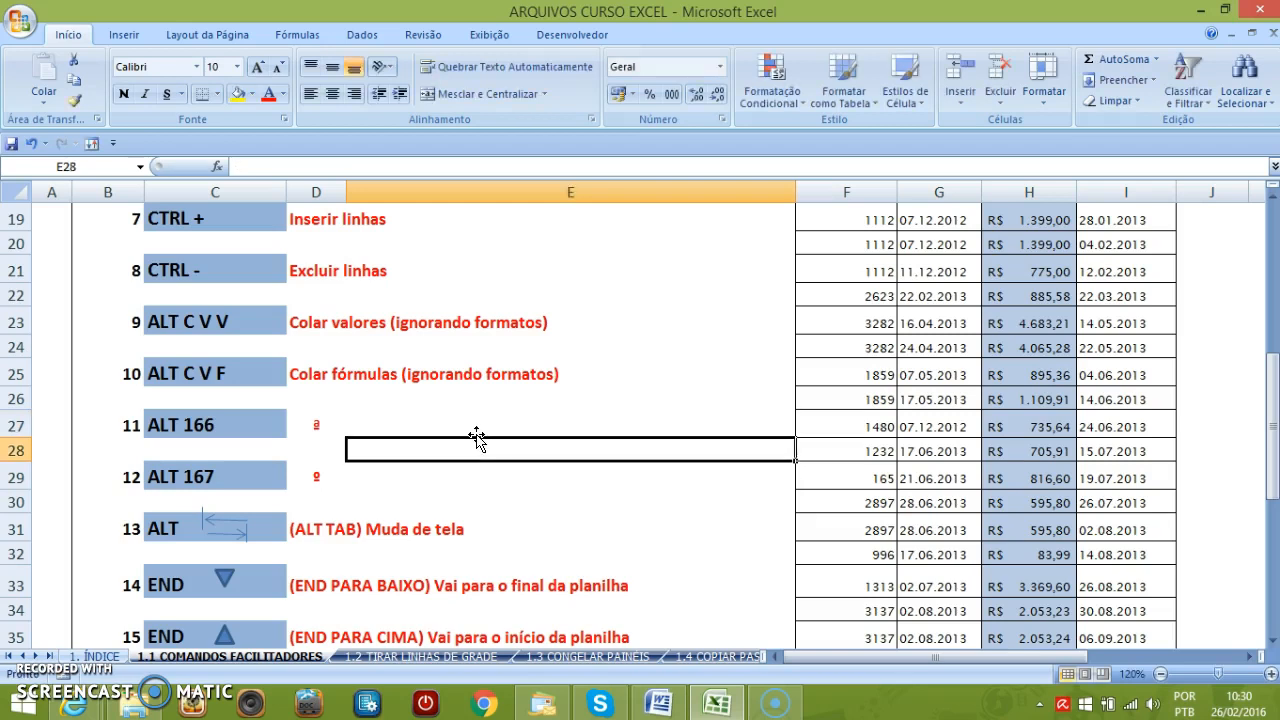
key(Down)
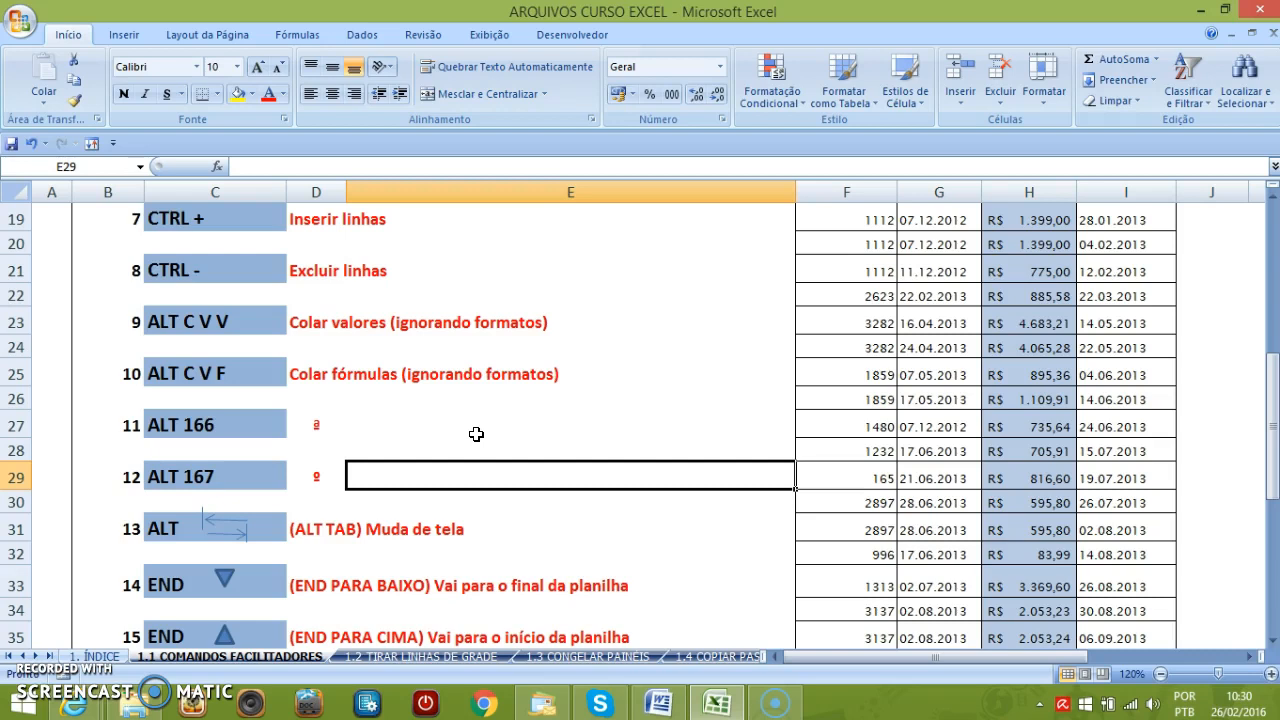
text(1º)
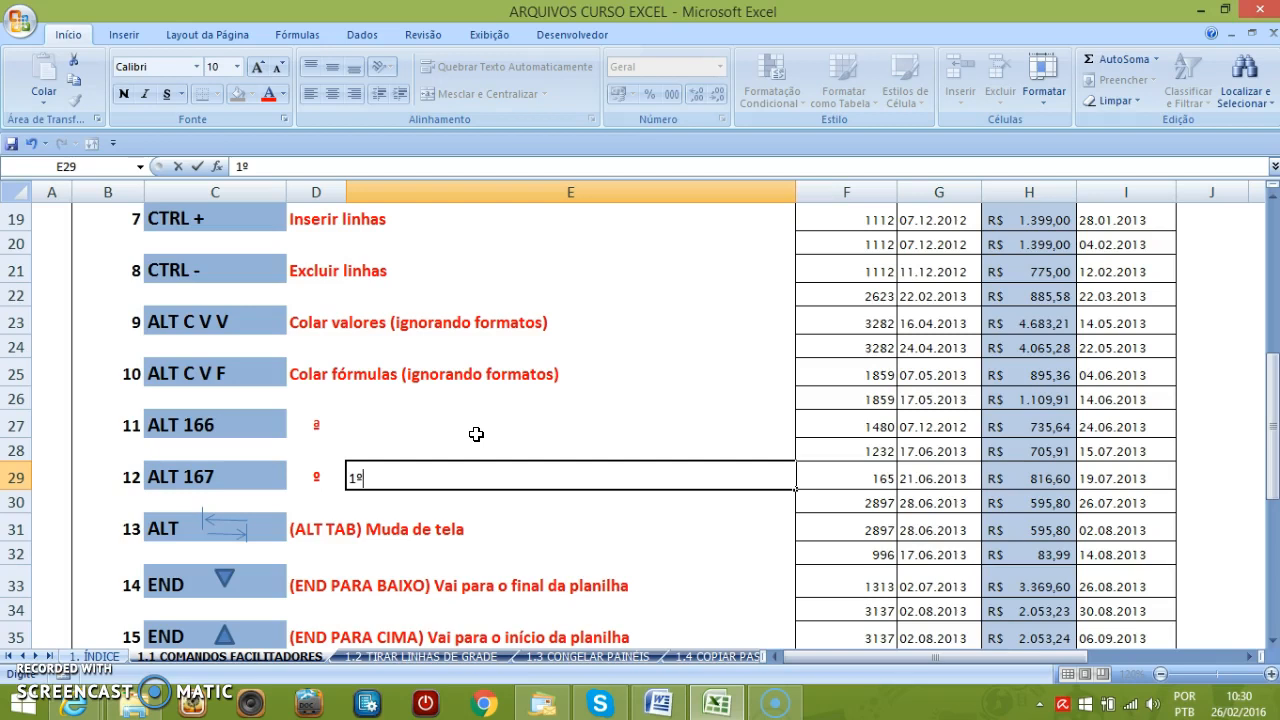
key(Escape)
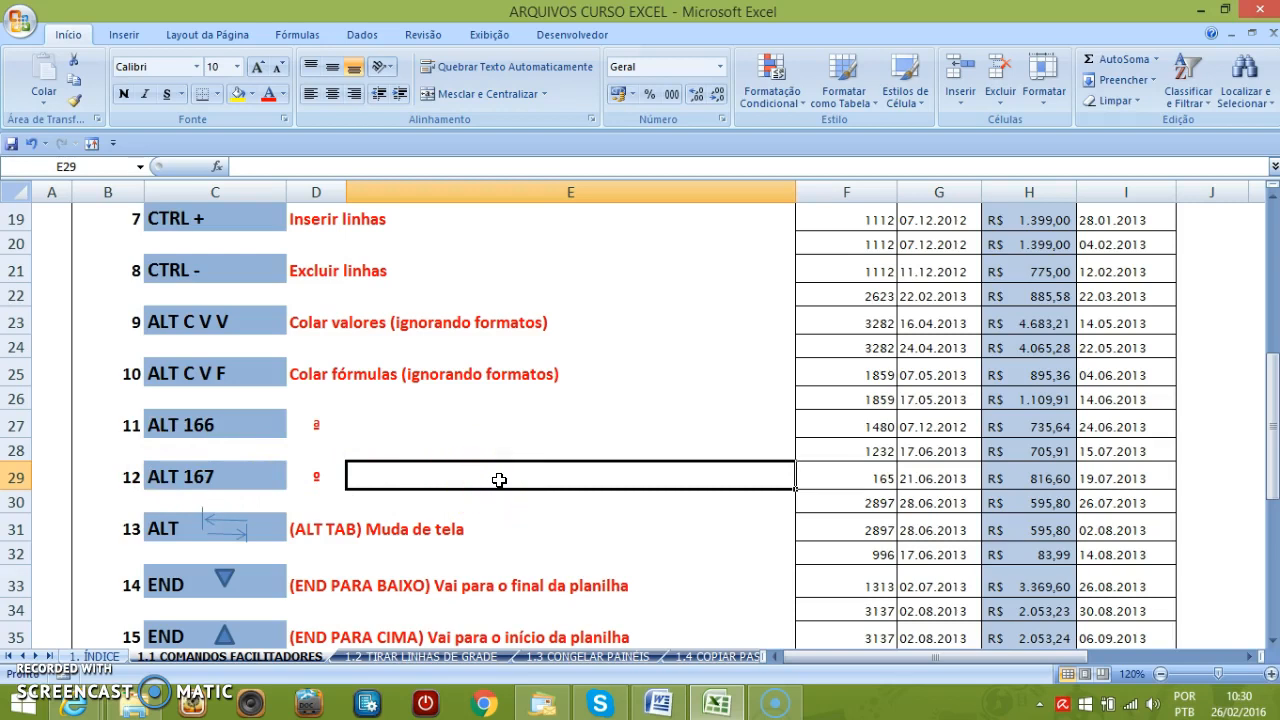
Try entering 5³ in E43 below the command list, and discard the entry.
scroll(499, 480, down, 5)
click(619, 445)
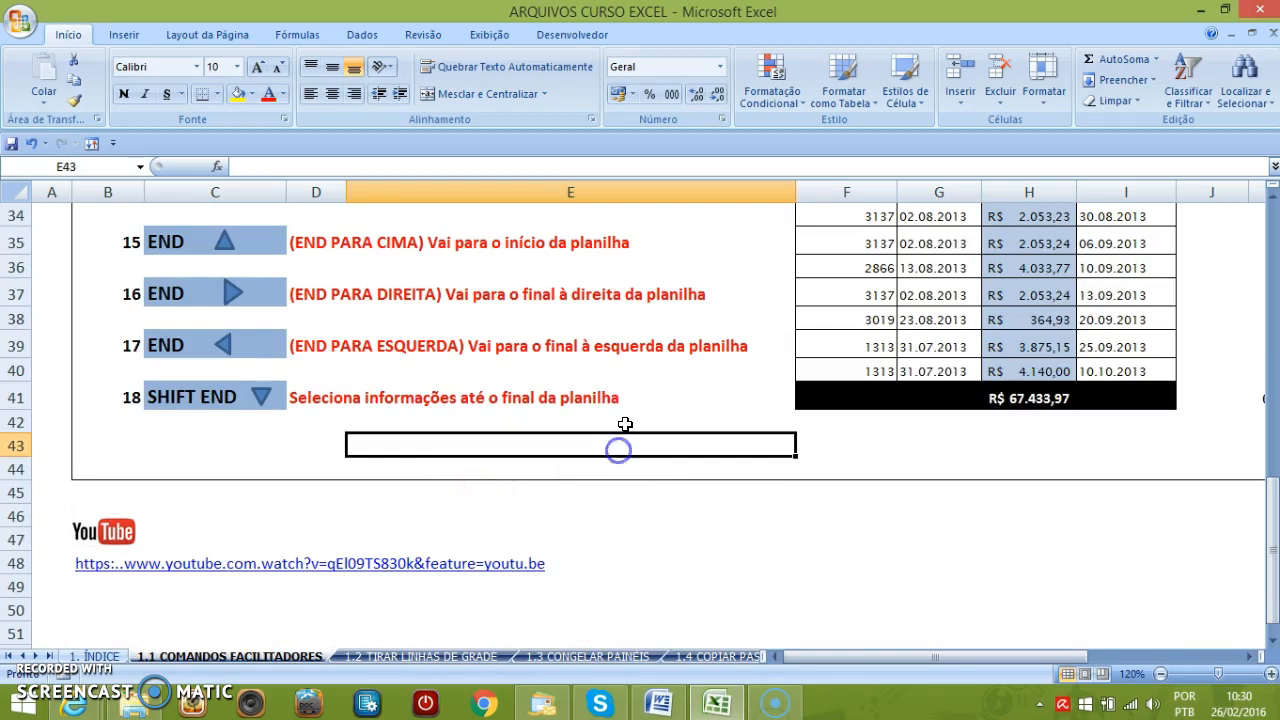
text(5³)
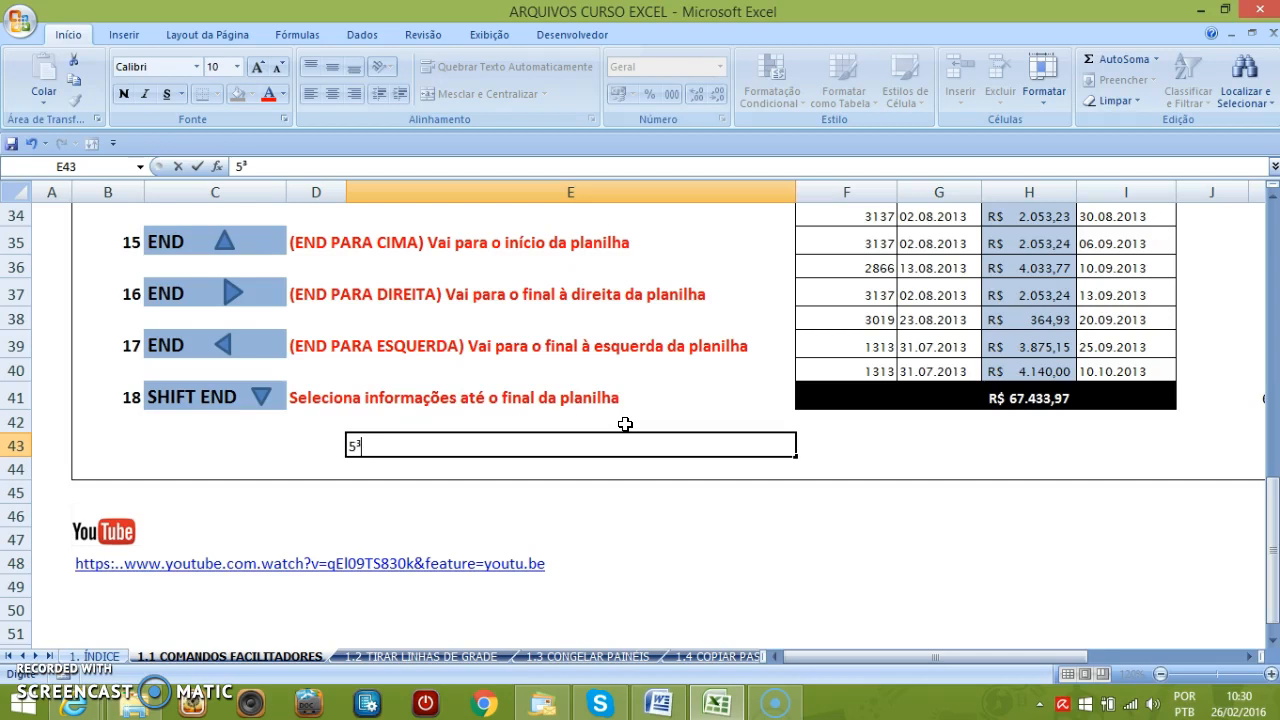
key(Escape)
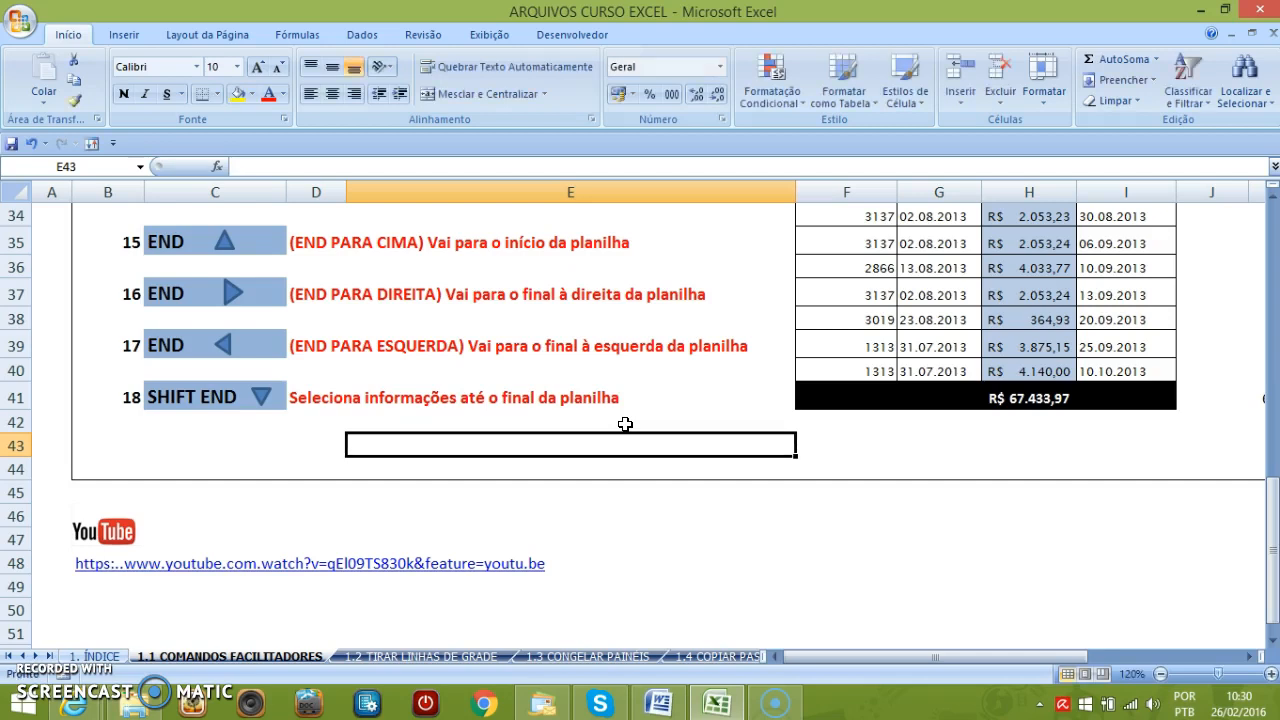
Switch to the Word window and return to the Excel workbook to demonstrate the ALT TAB command.
scroll(625, 424, up, 4)
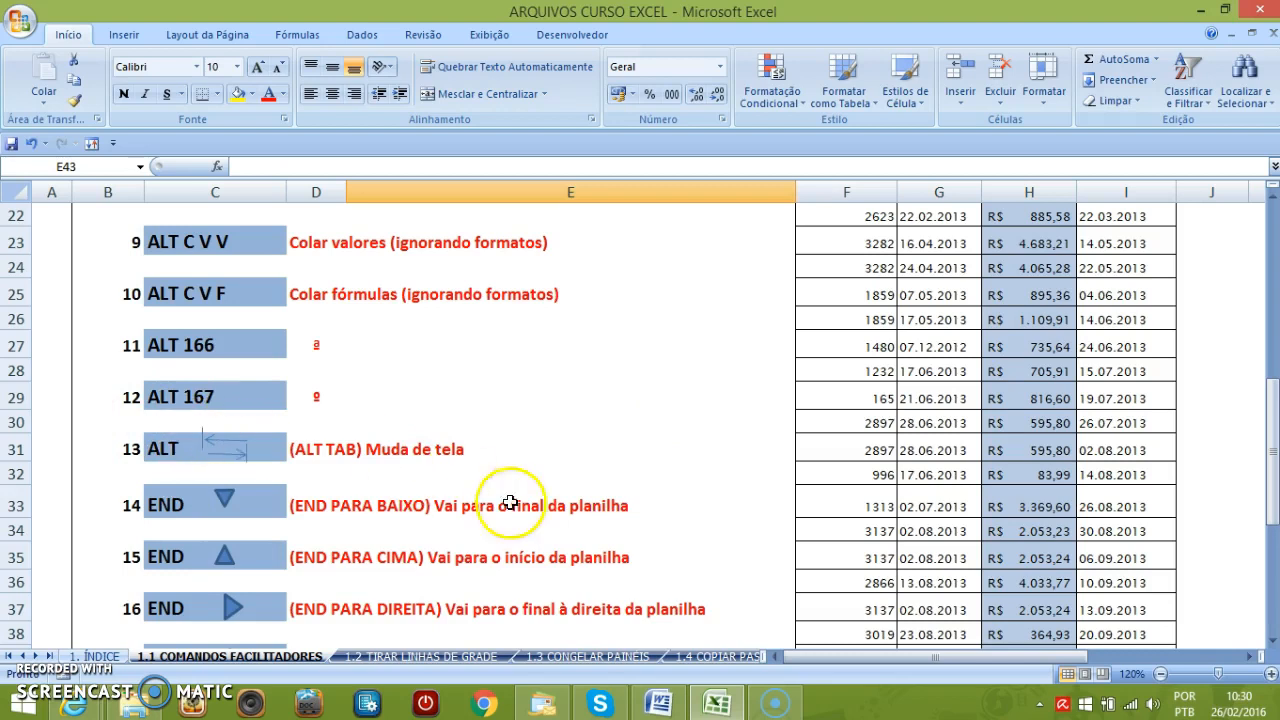
click(660, 703)
click(705, 705)
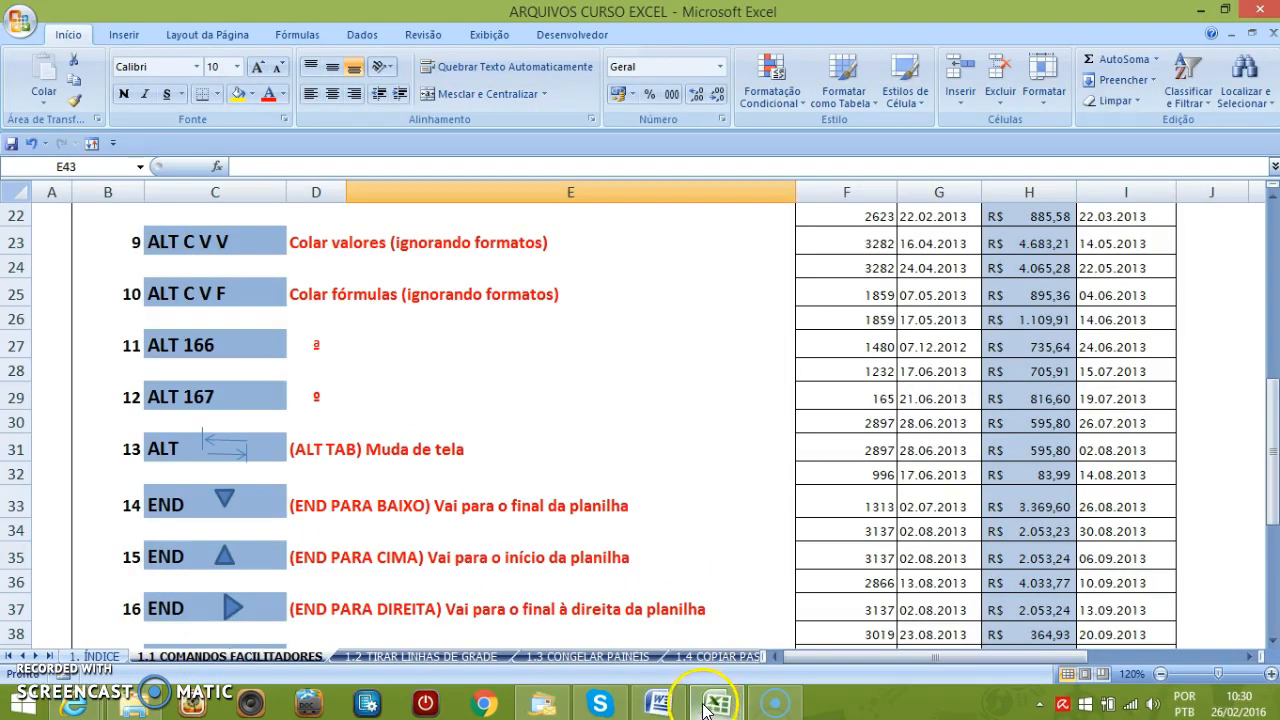
click(720, 706)
click(722, 706)
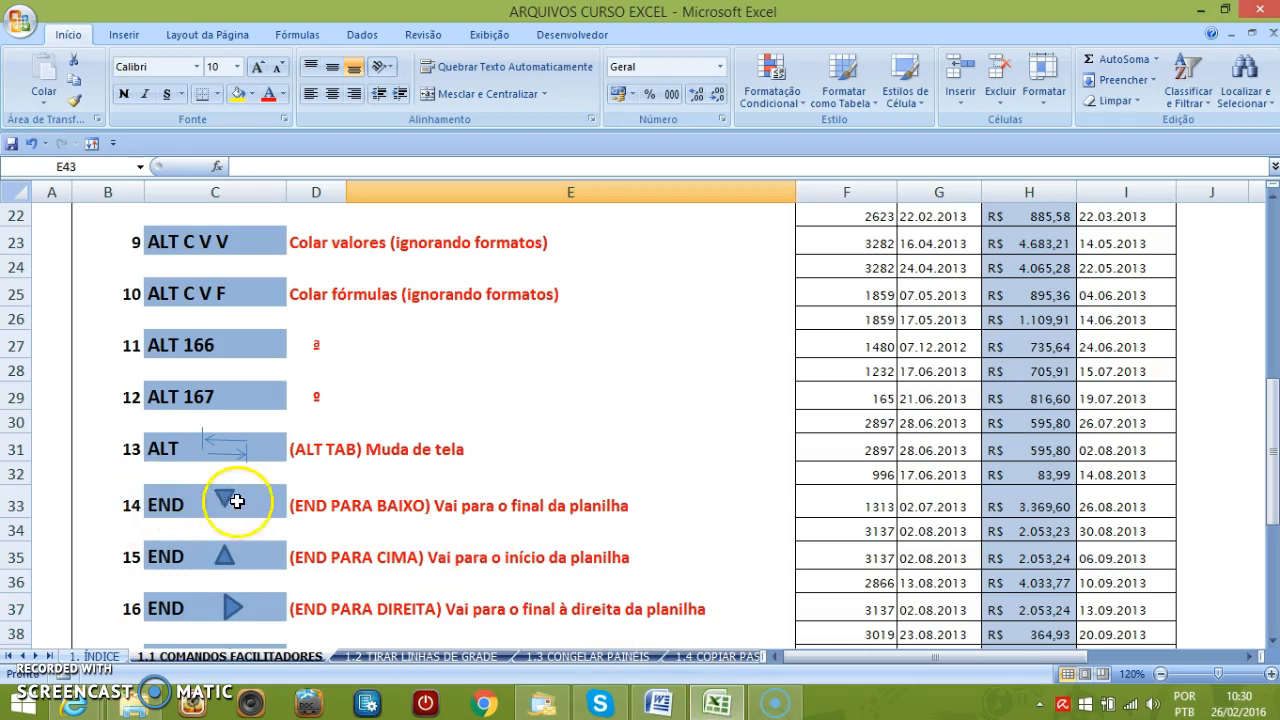
Jump from the Valor column's upper cells to its total in H41, and back up to the header in H7.
scroll(345, 500, up, 2)
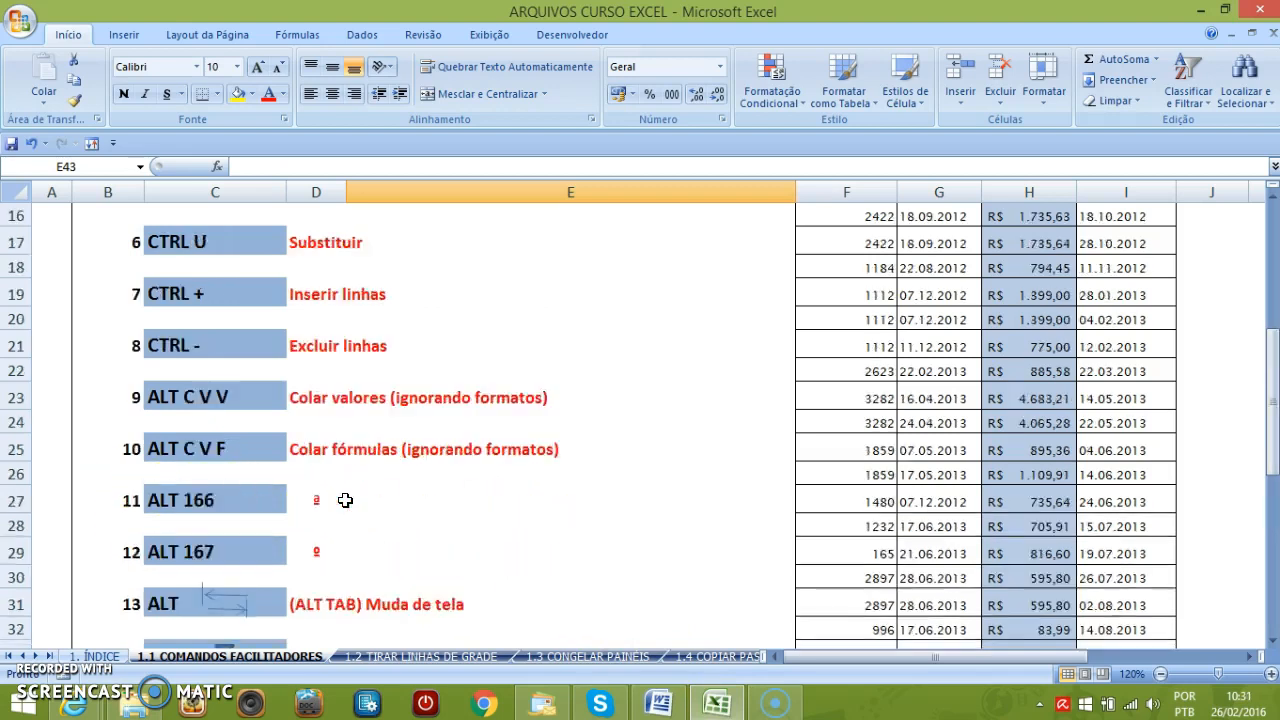
scroll(345, 500, up, 5)
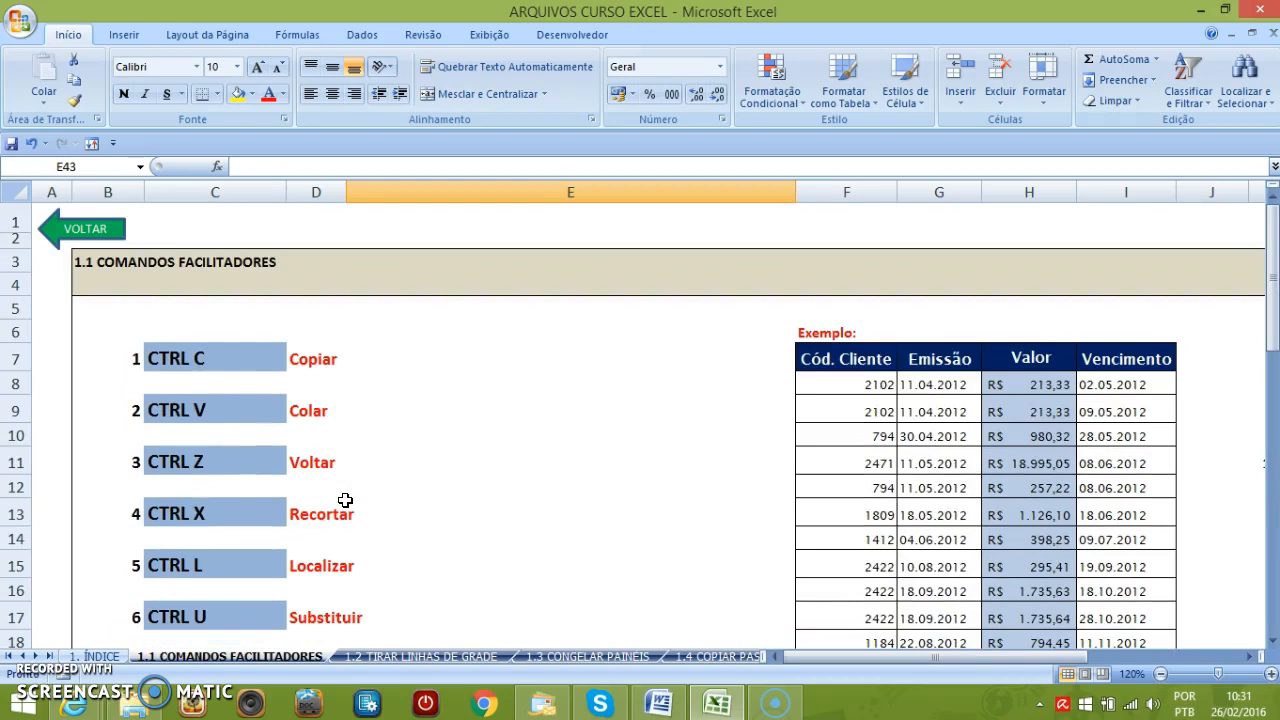
click(1008, 357)
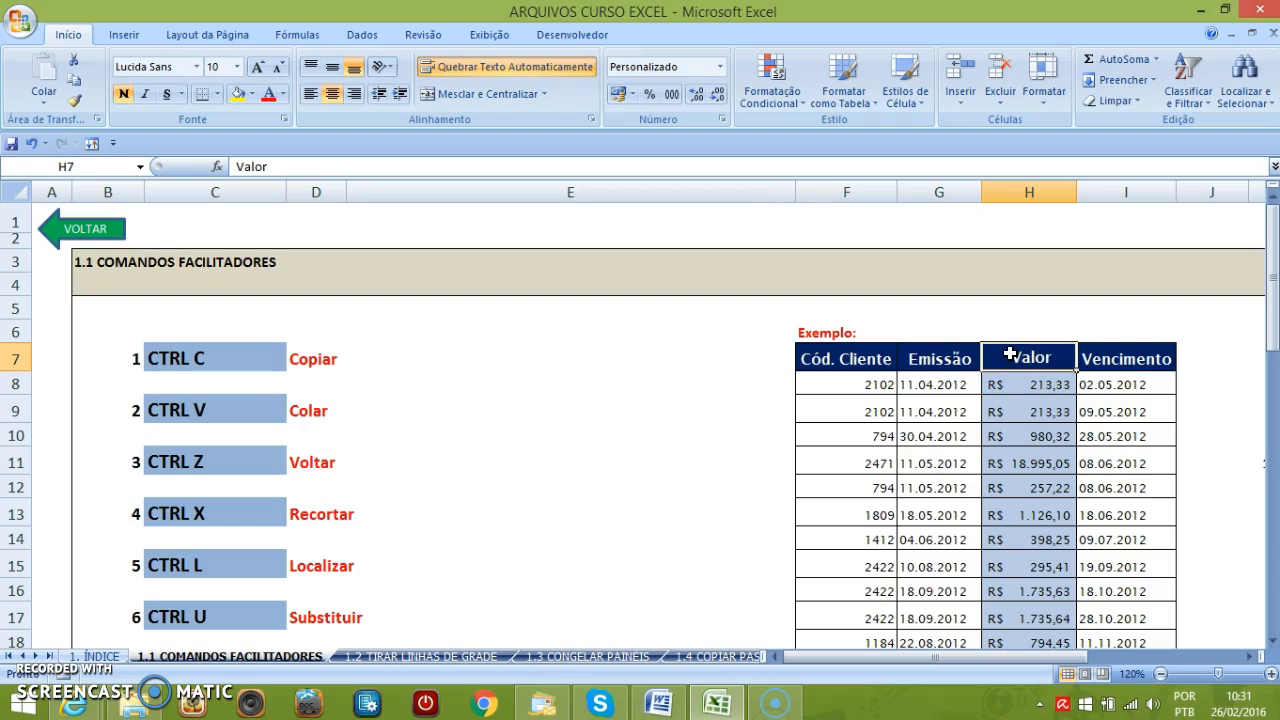
key(Down)
key(Down)
key(Down)
key(Down)
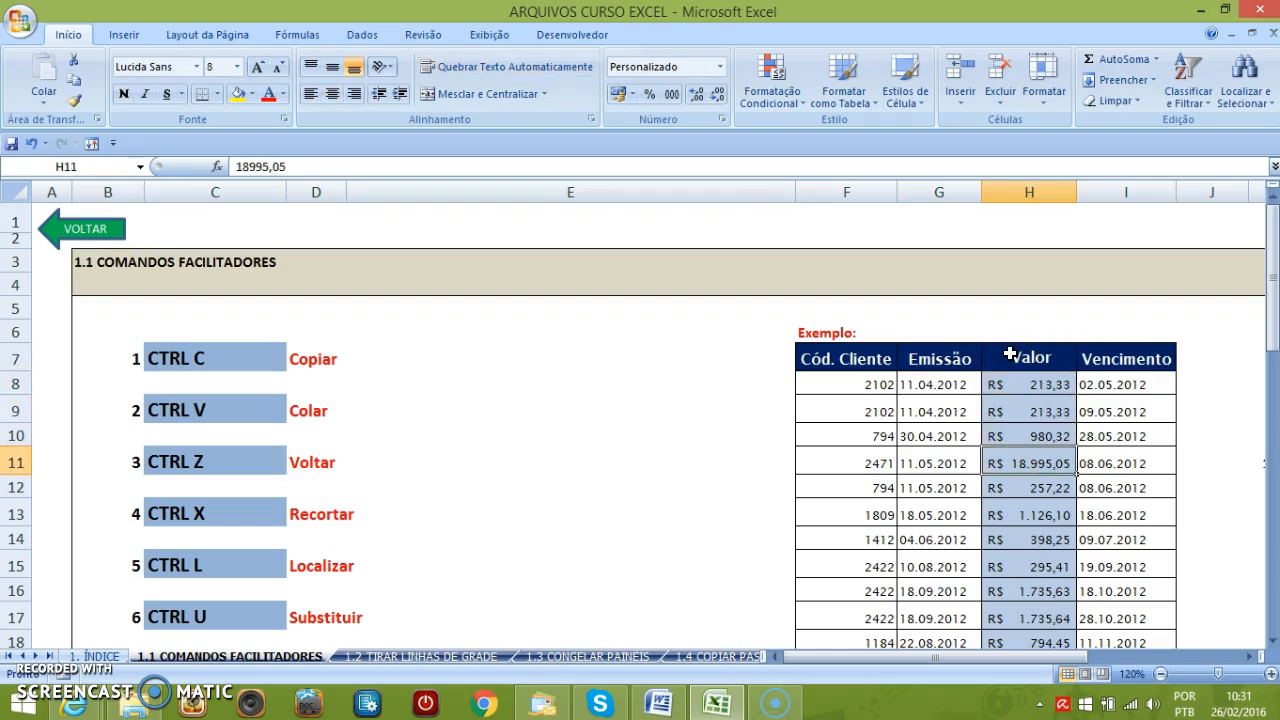
key(End)
key(Down)
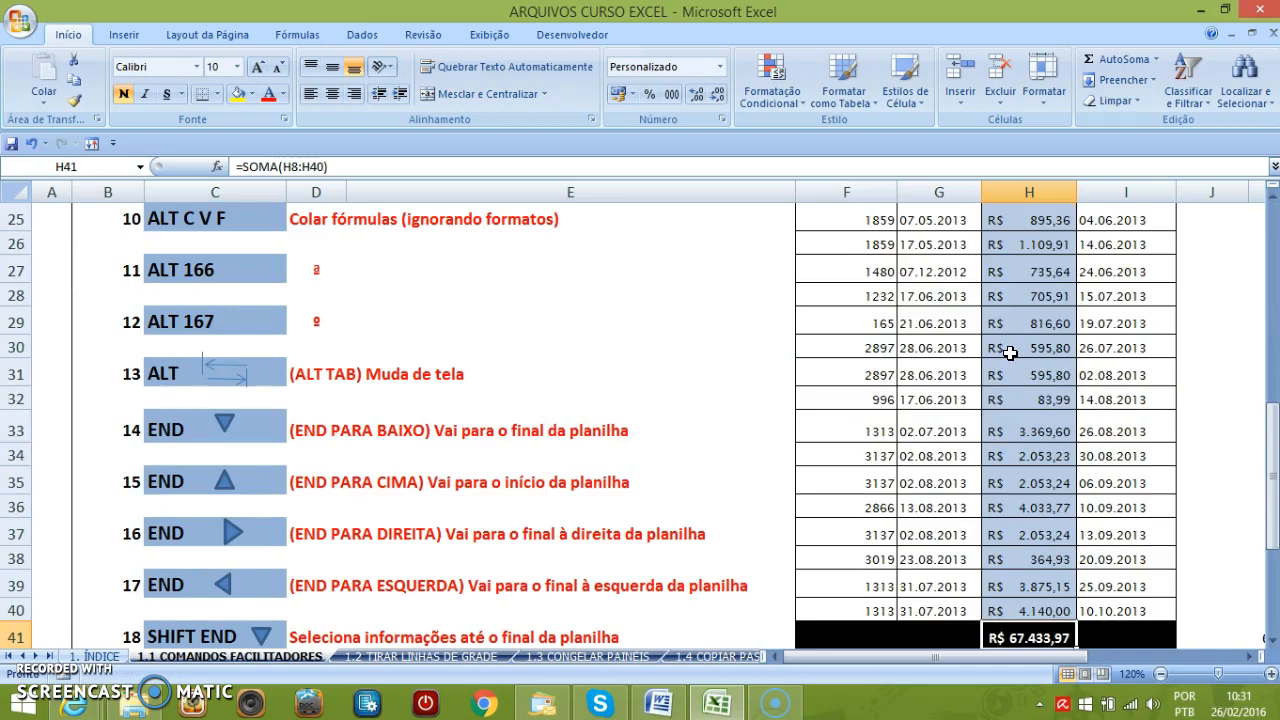
key(End)
key(Up)
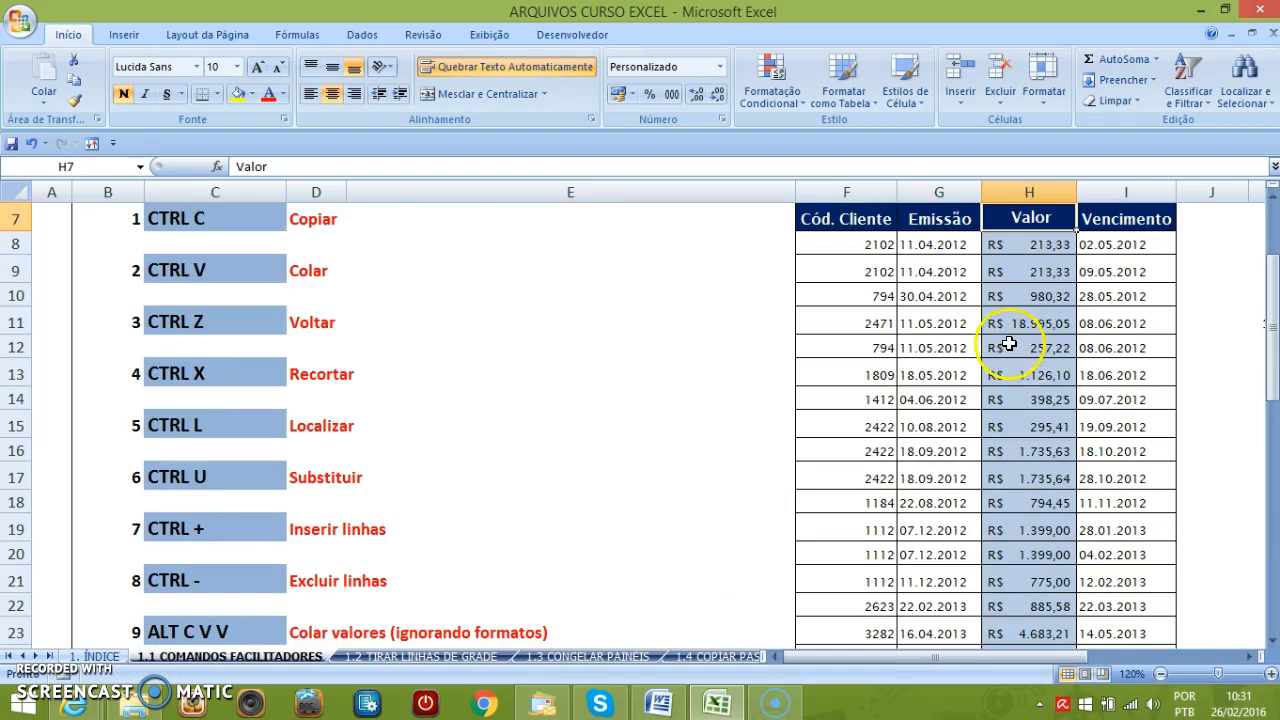
Jump along the header row from Valor to Cód. Cliente in F7, and across to Vencimento in I7.
scroll(1012, 350, up, 2)
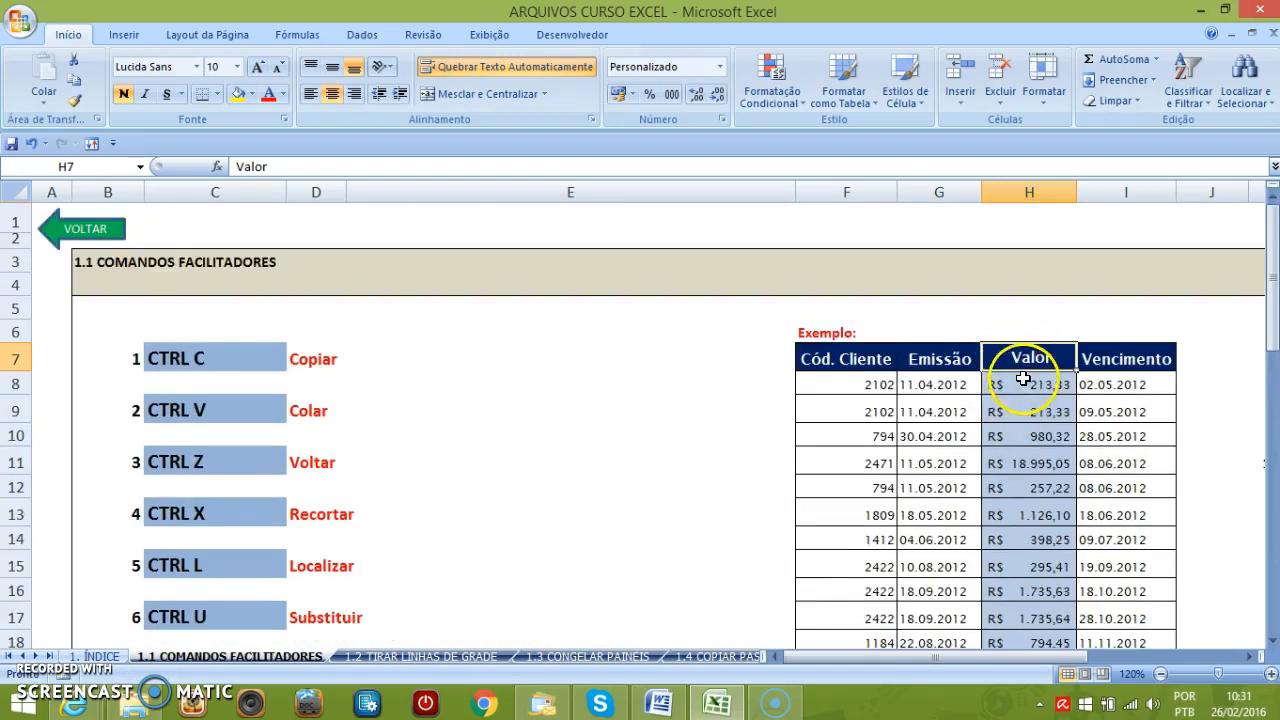
key(End)
key(Left)
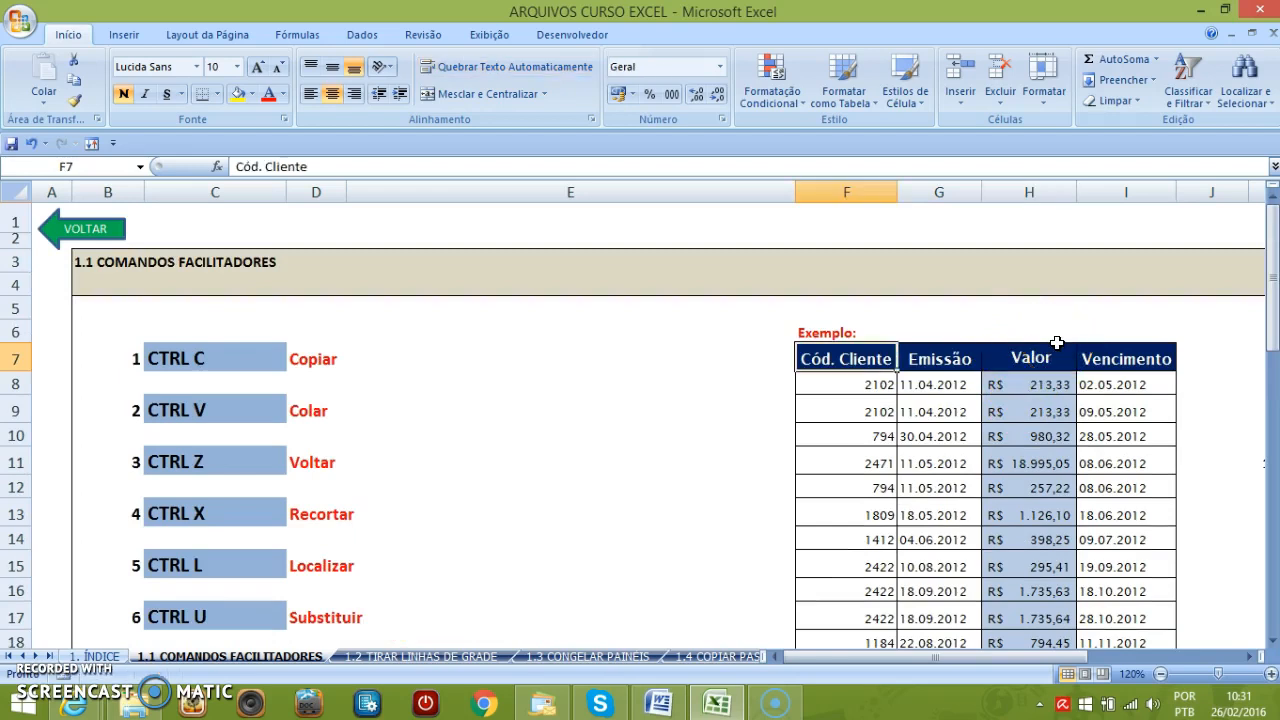
key(End)
key(Right)
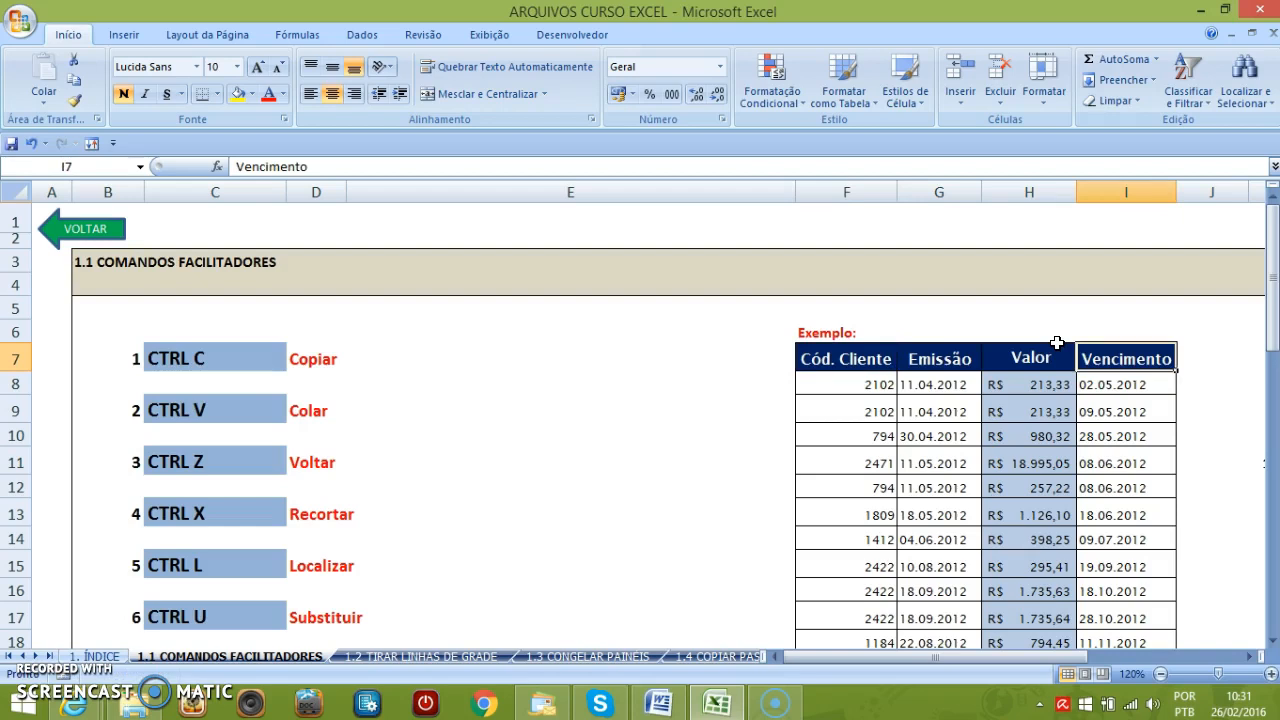
Clear the value in H12, and jump down from the Valor header to the last filled cell before the gap.
click(1026, 486)
key(Delete)
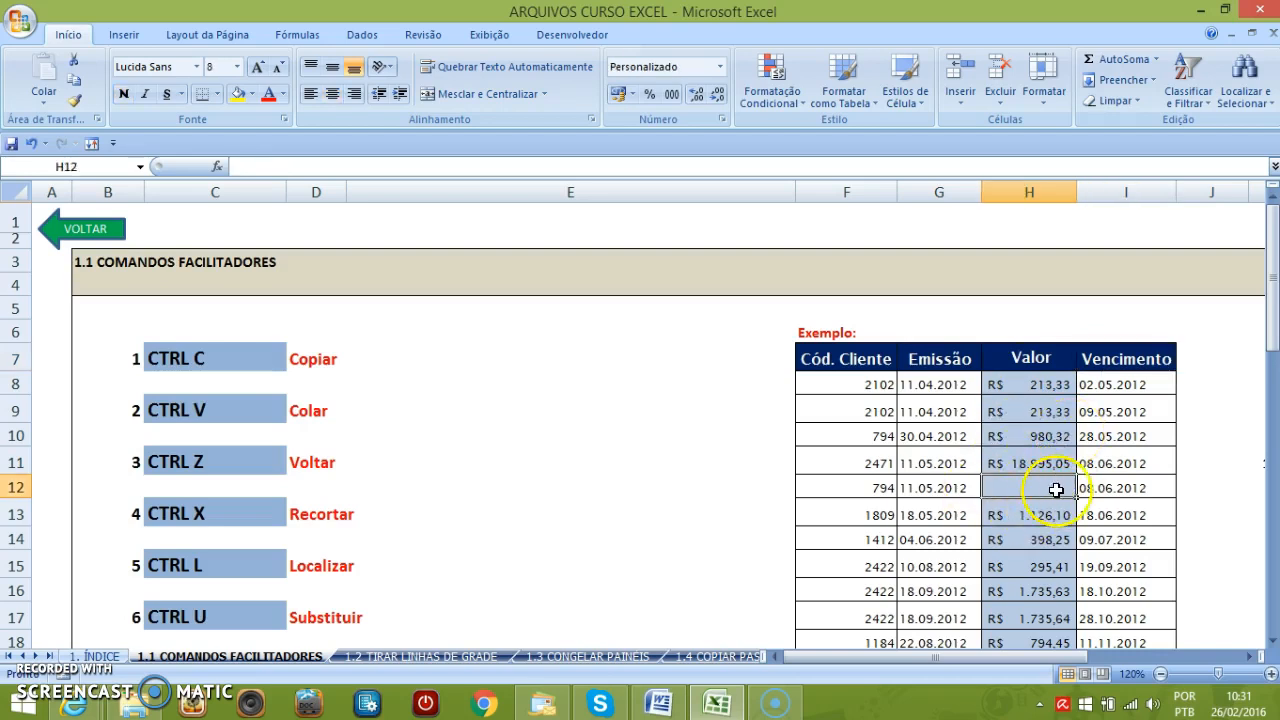
click(1028, 357)
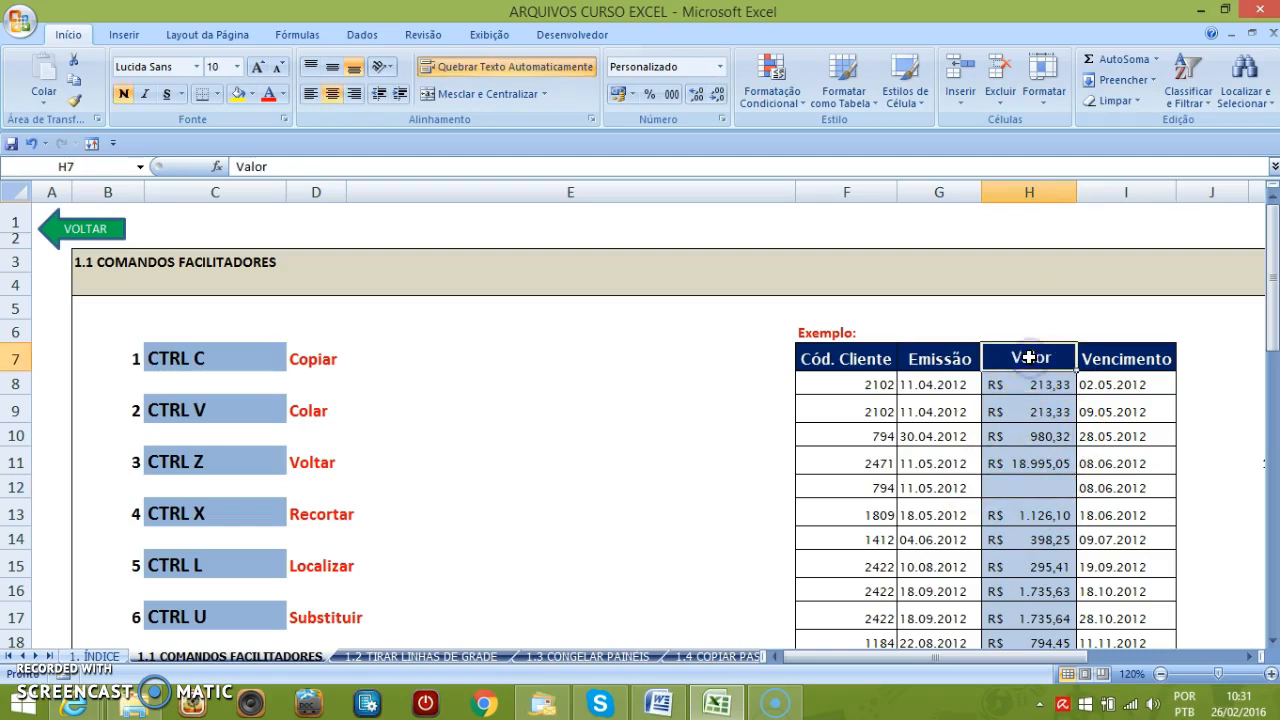
key(End)
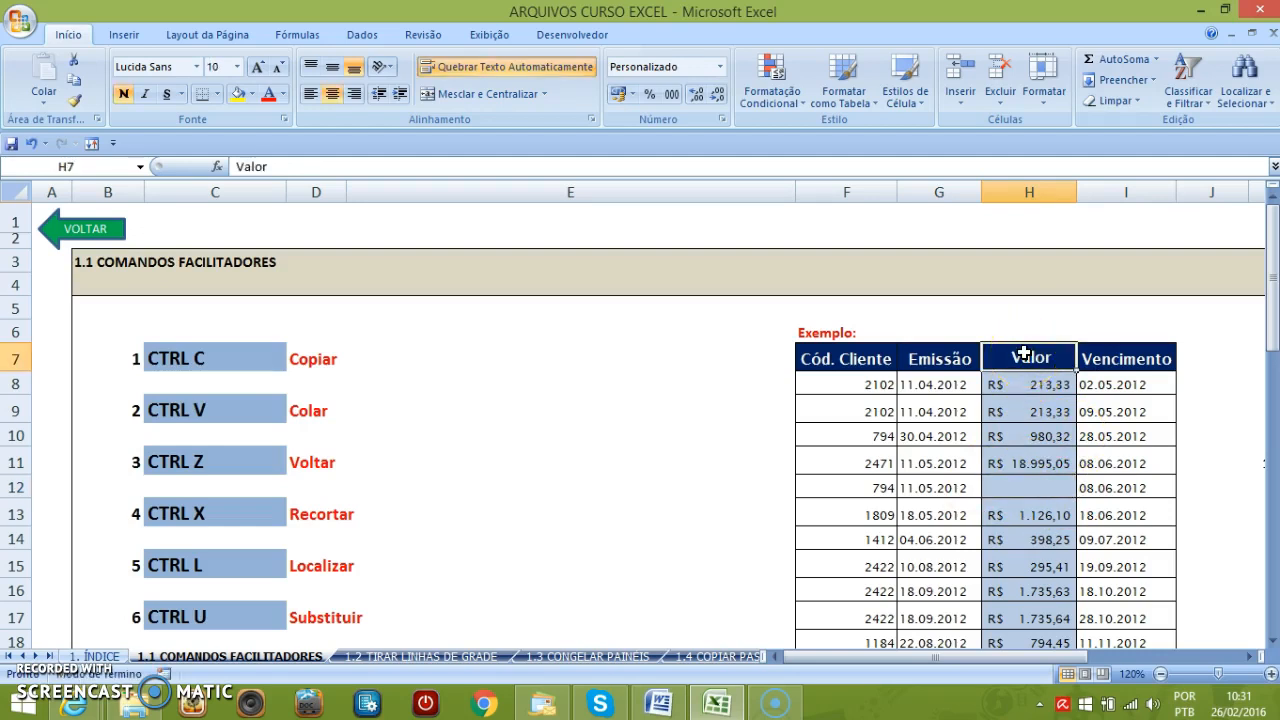
key(Down)
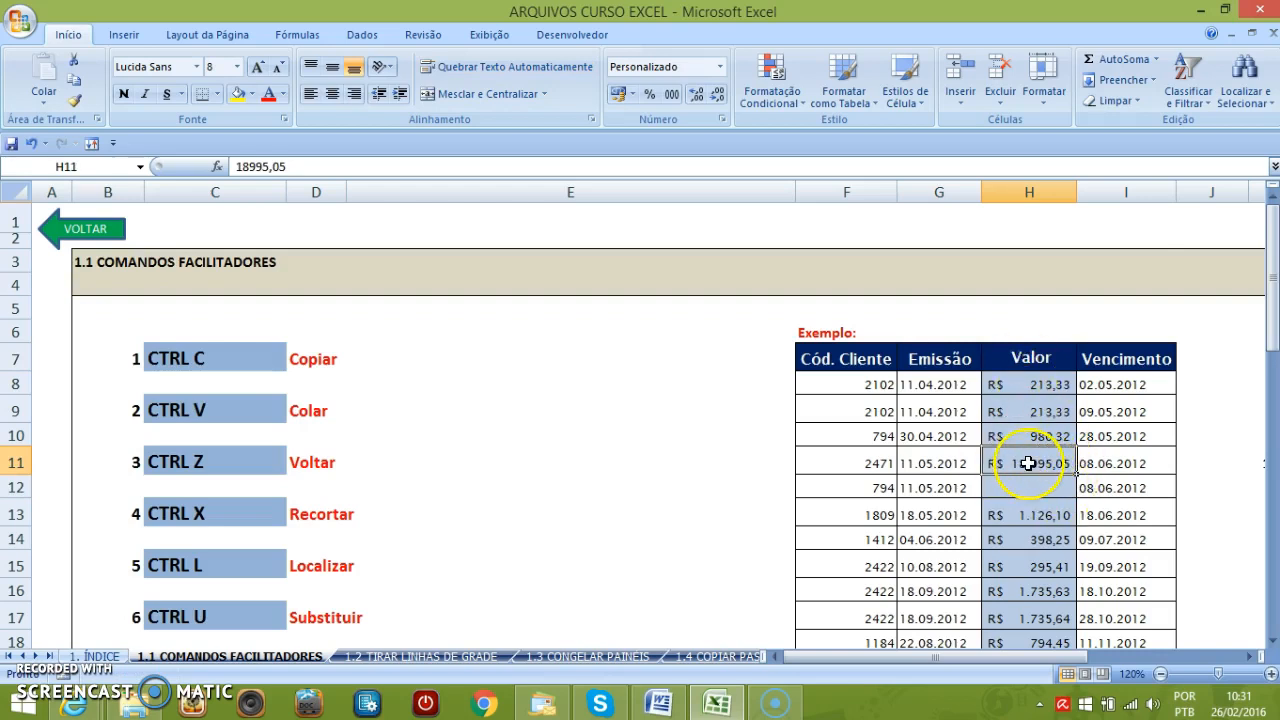
Jump from H13, below the empty cell, to the total in H41 and back up to H13.
click(1014, 490)
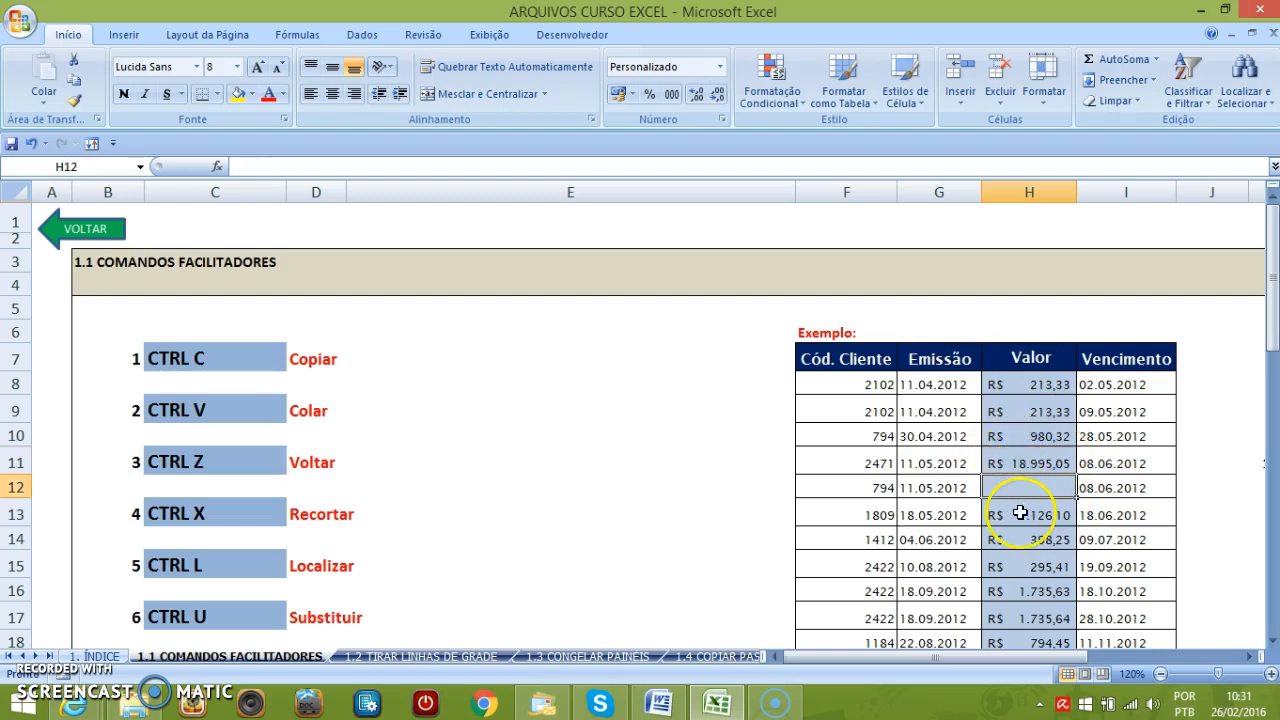
click(1019, 514)
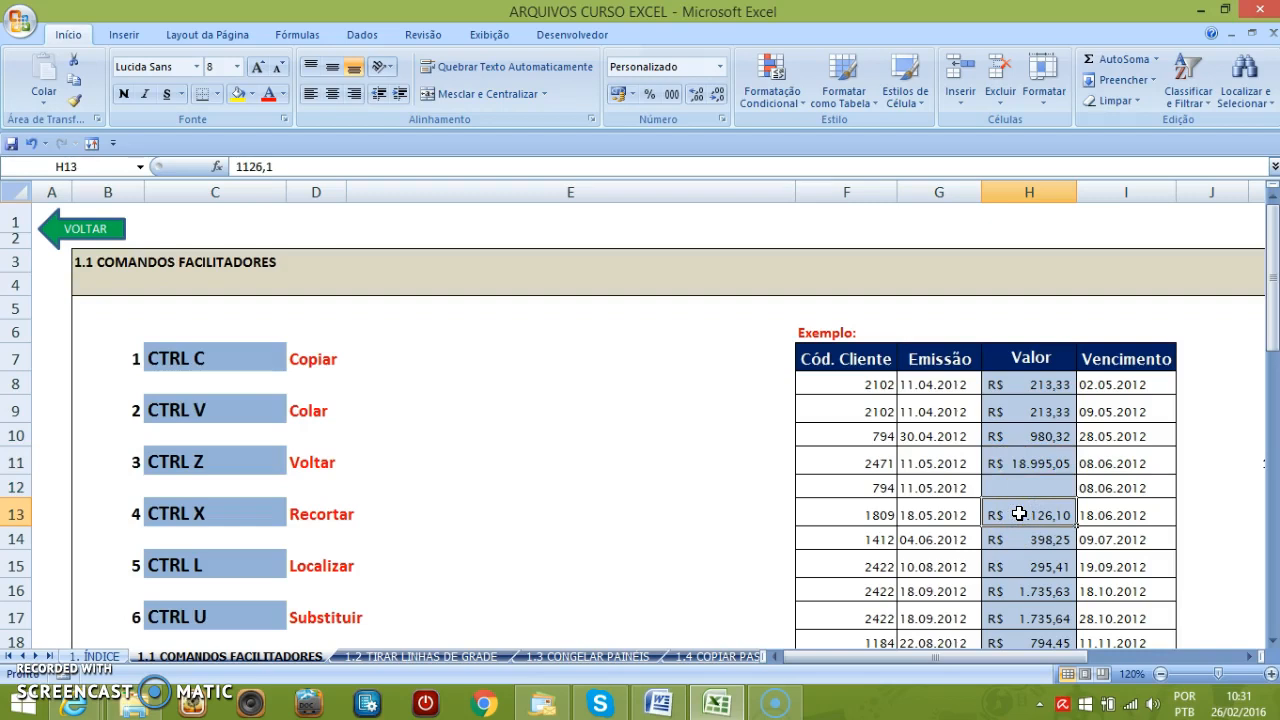
key(End)
key(Down)
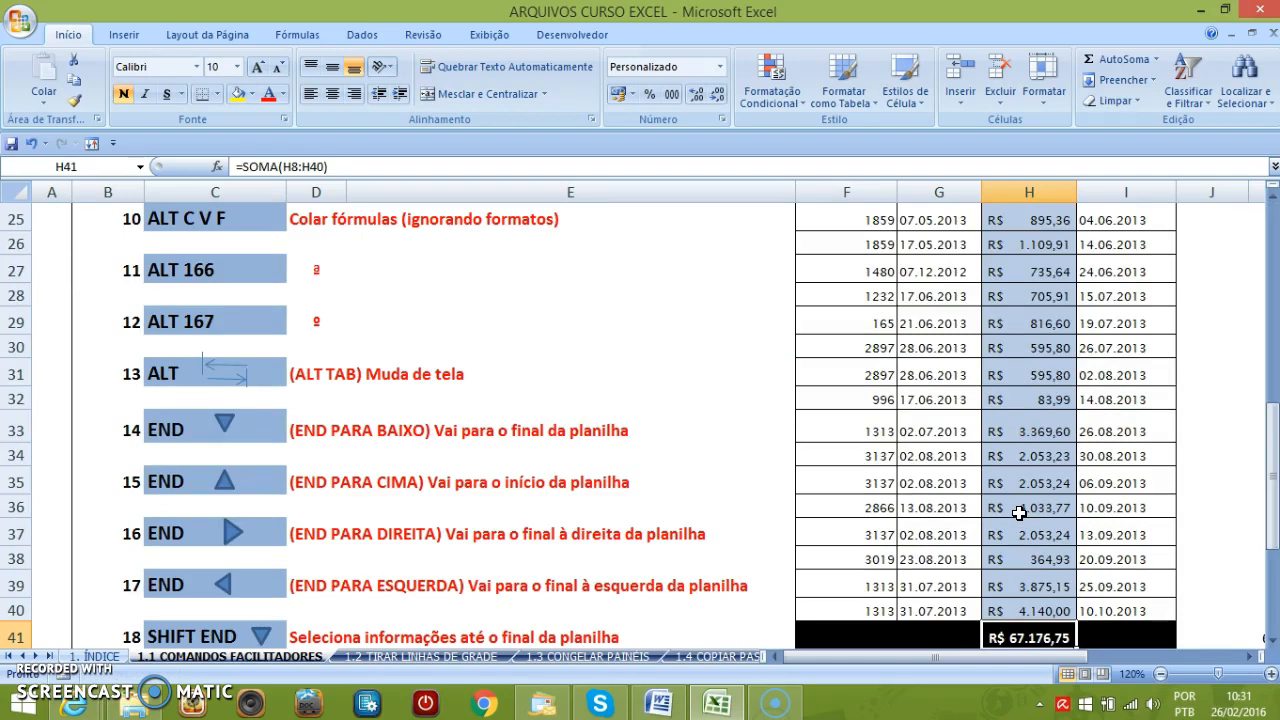
key(End)
key(Up)
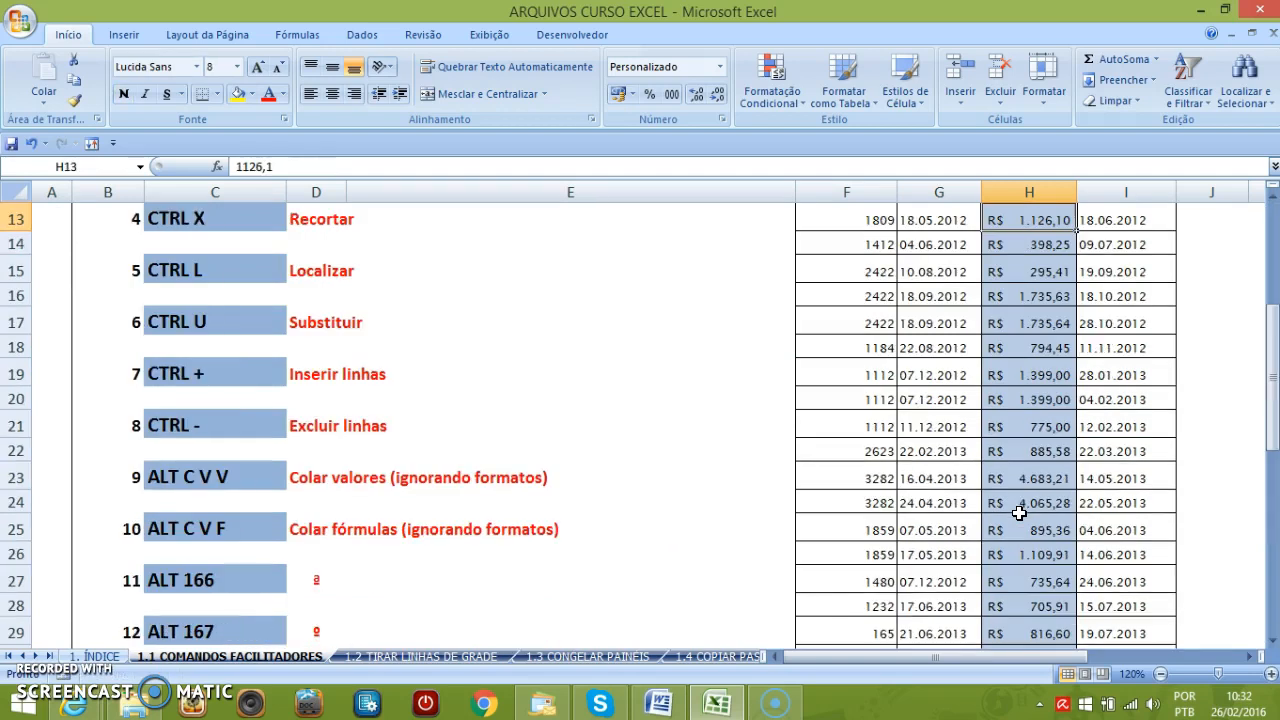
scroll(1014, 471, up, 2)
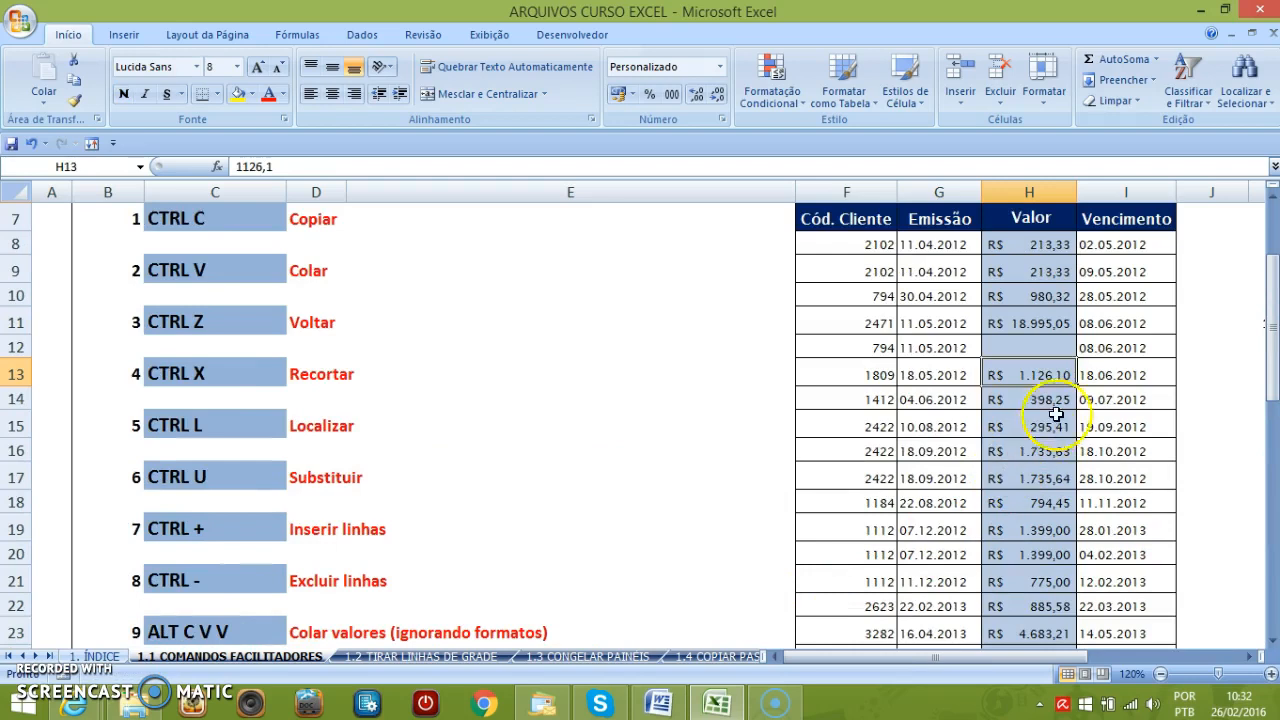
Jump from H11, above the empty cell, up to the Valor header in H7.
click(1034, 344)
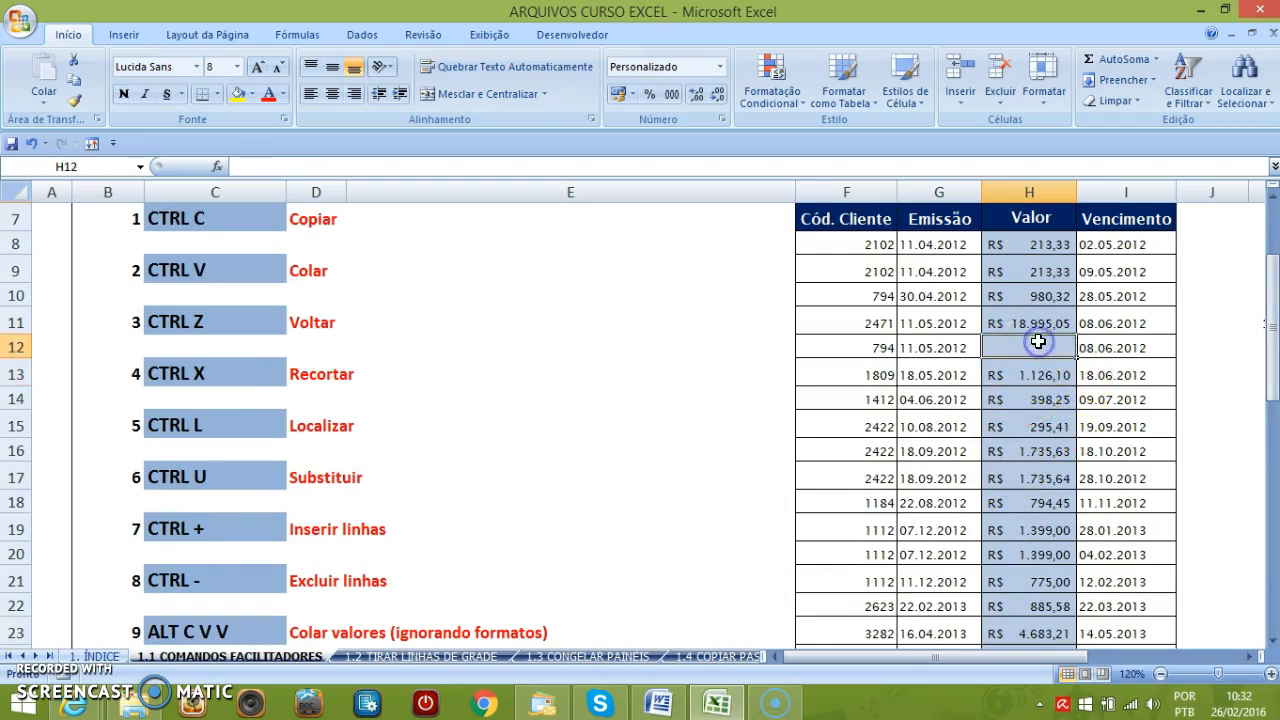
click(1036, 370)
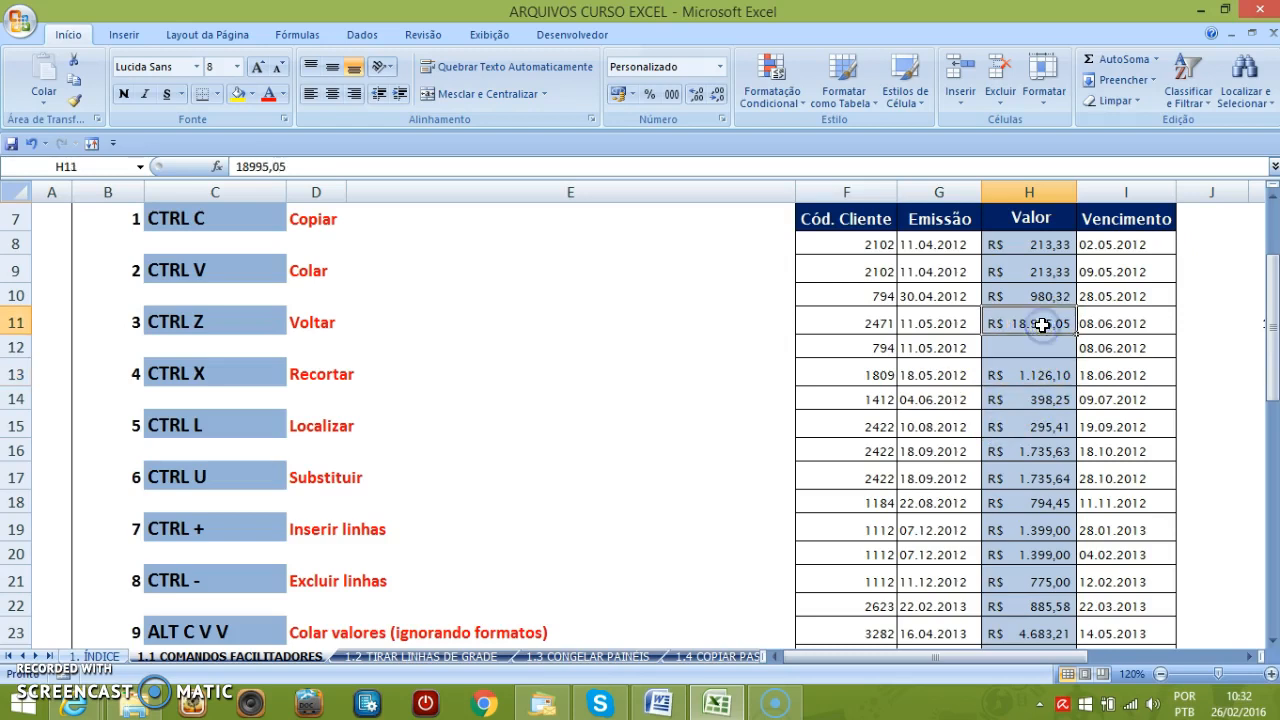
key(End)
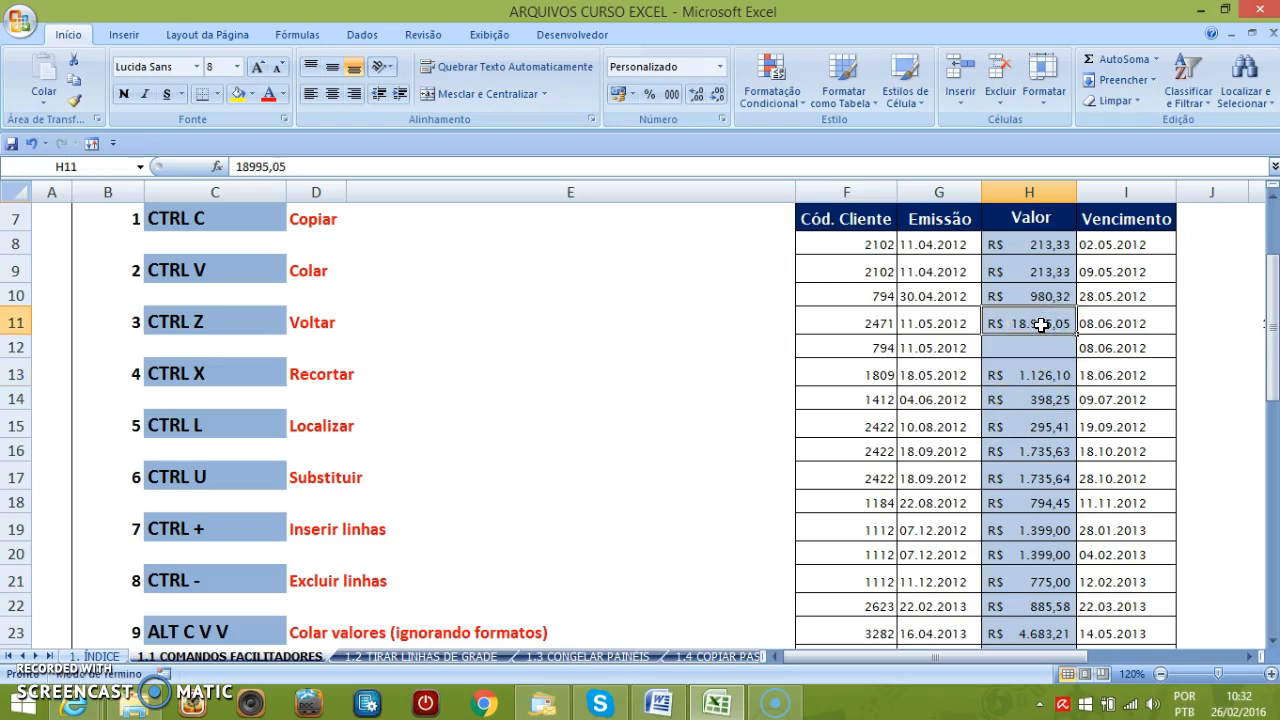
key(Up)
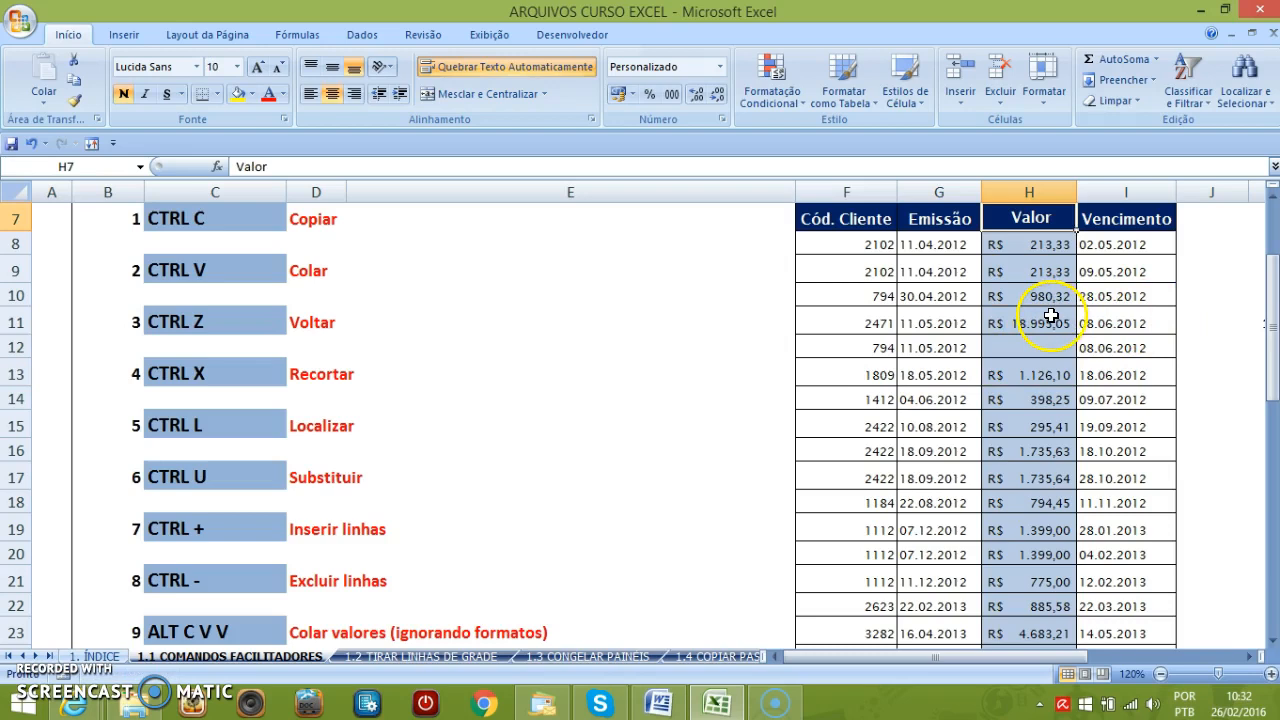
Undo the clearing of H12.
key(ctrl+z)
scroll(857, 397, down, 9)
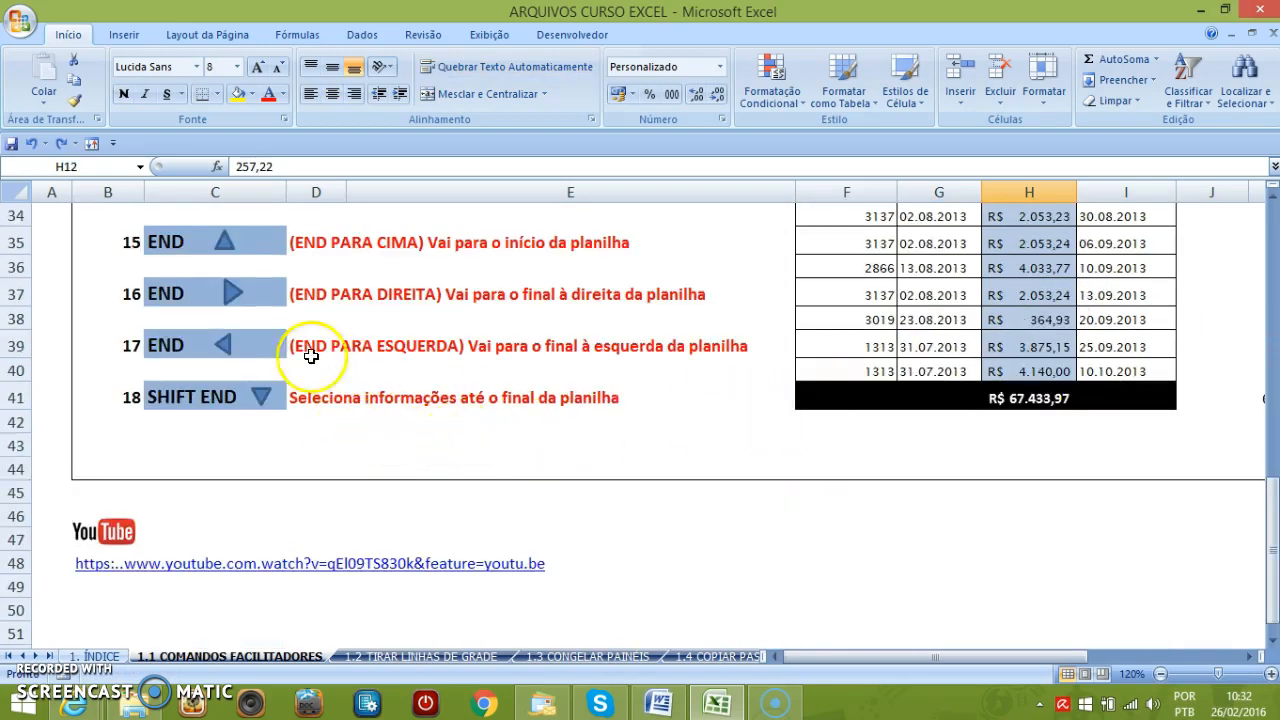
scroll(451, 294, up, 1)
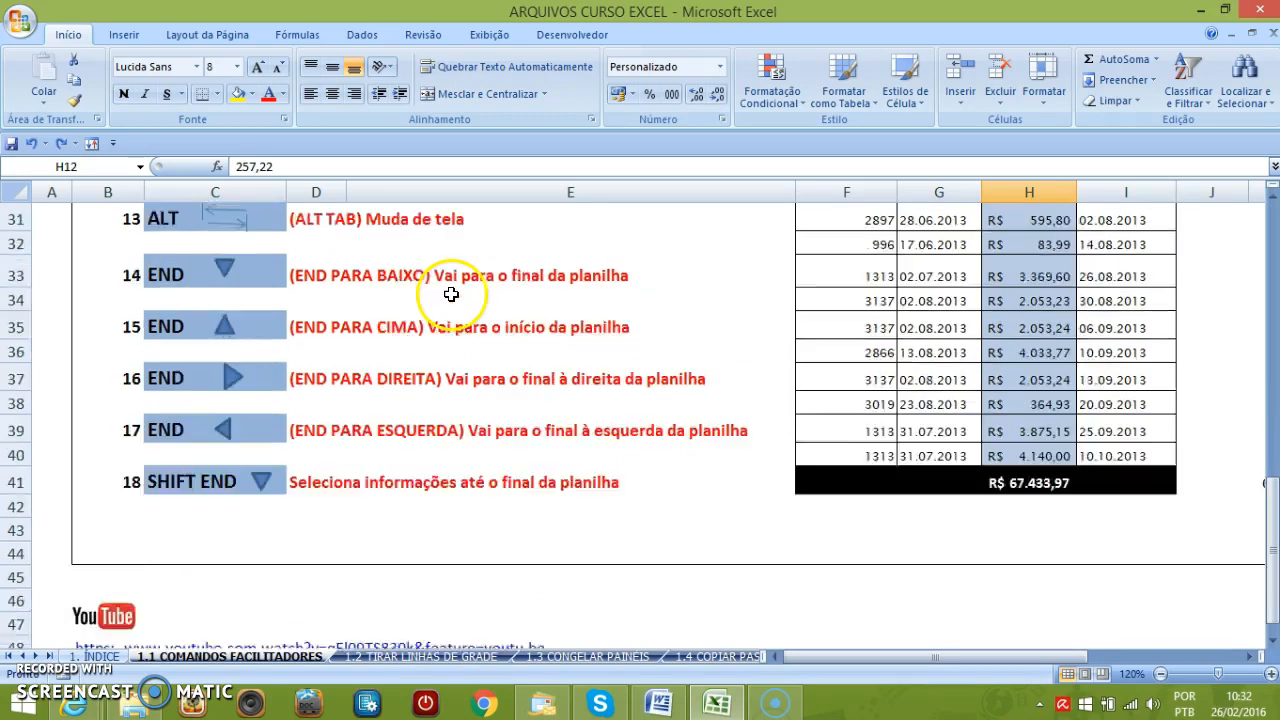
scroll(451, 294, up, 10)
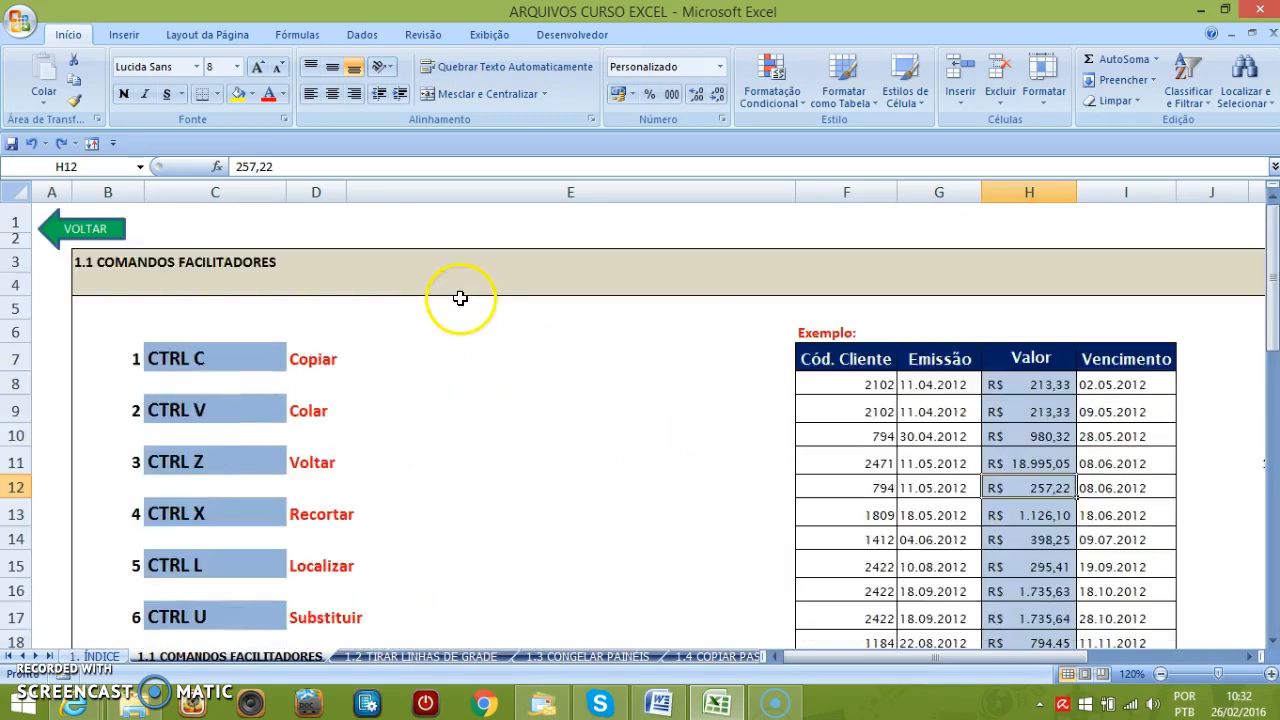
Select the Valor column from its header in H7 through the total in H41, and extend the selection to the Vencimento column.
click(1031, 365)
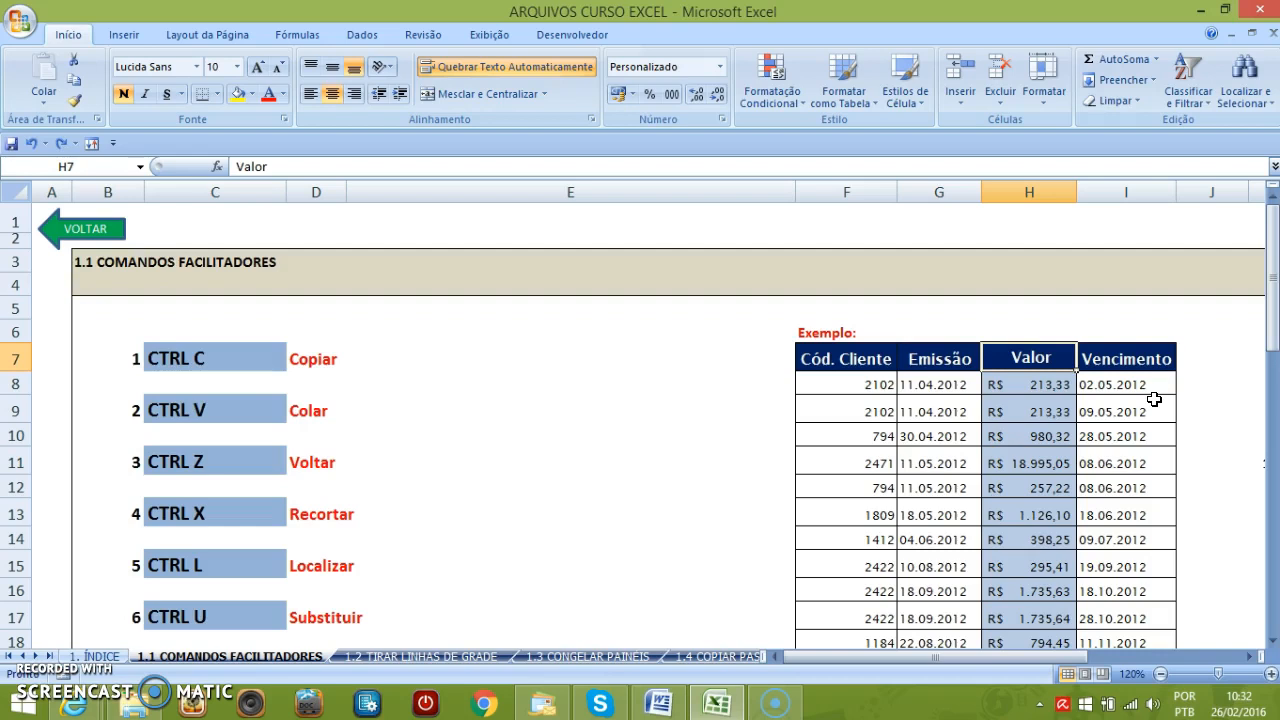
key(End)
key(shift+Down)
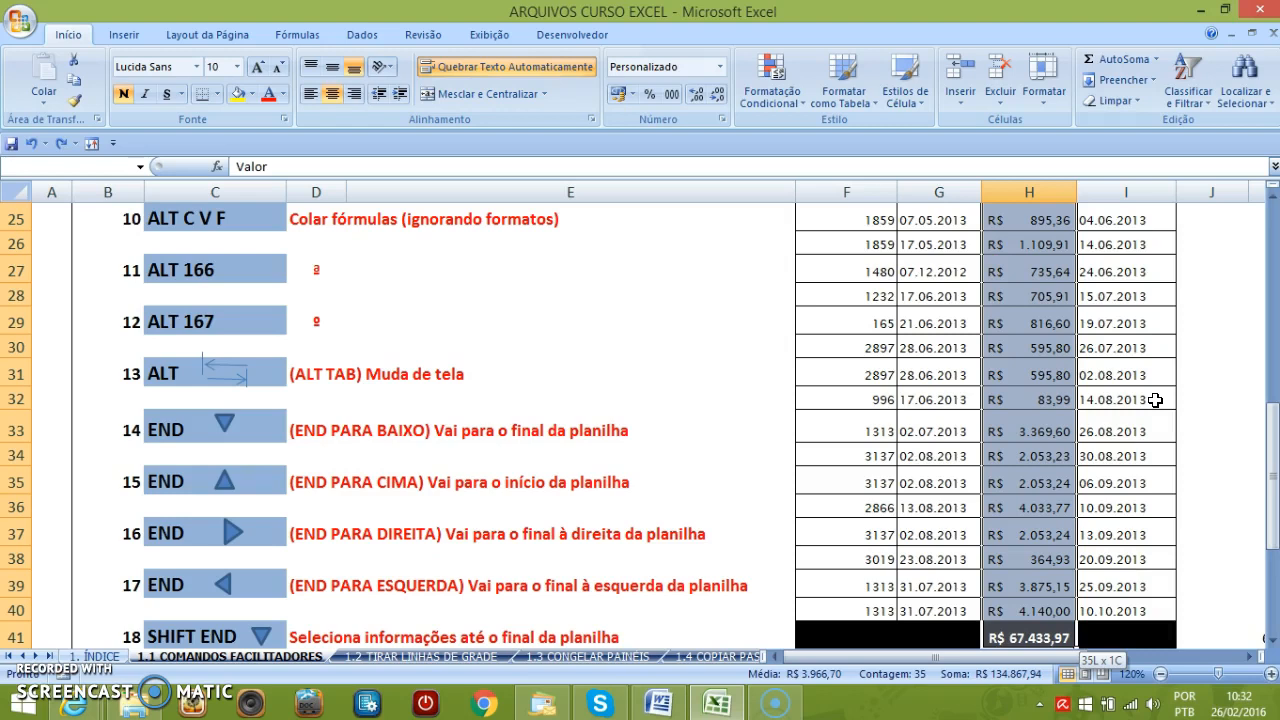
key(shift+Right)
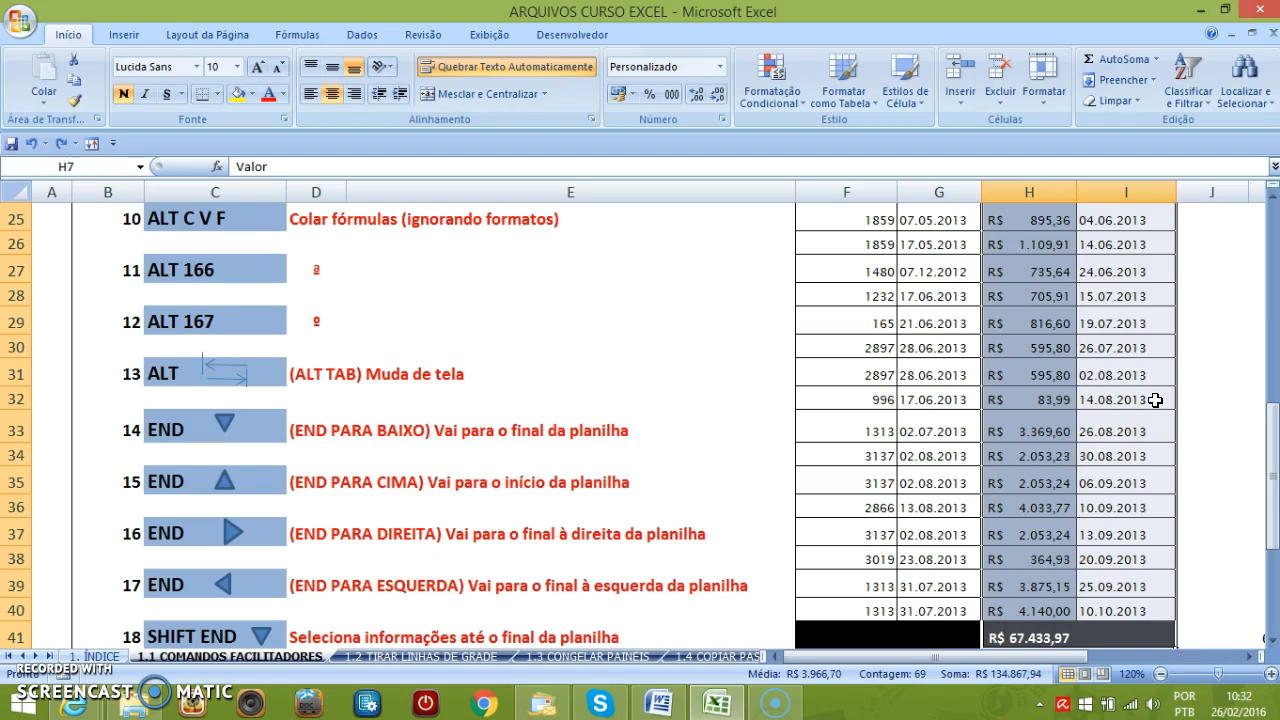
scroll(1180, 405, up, 8)
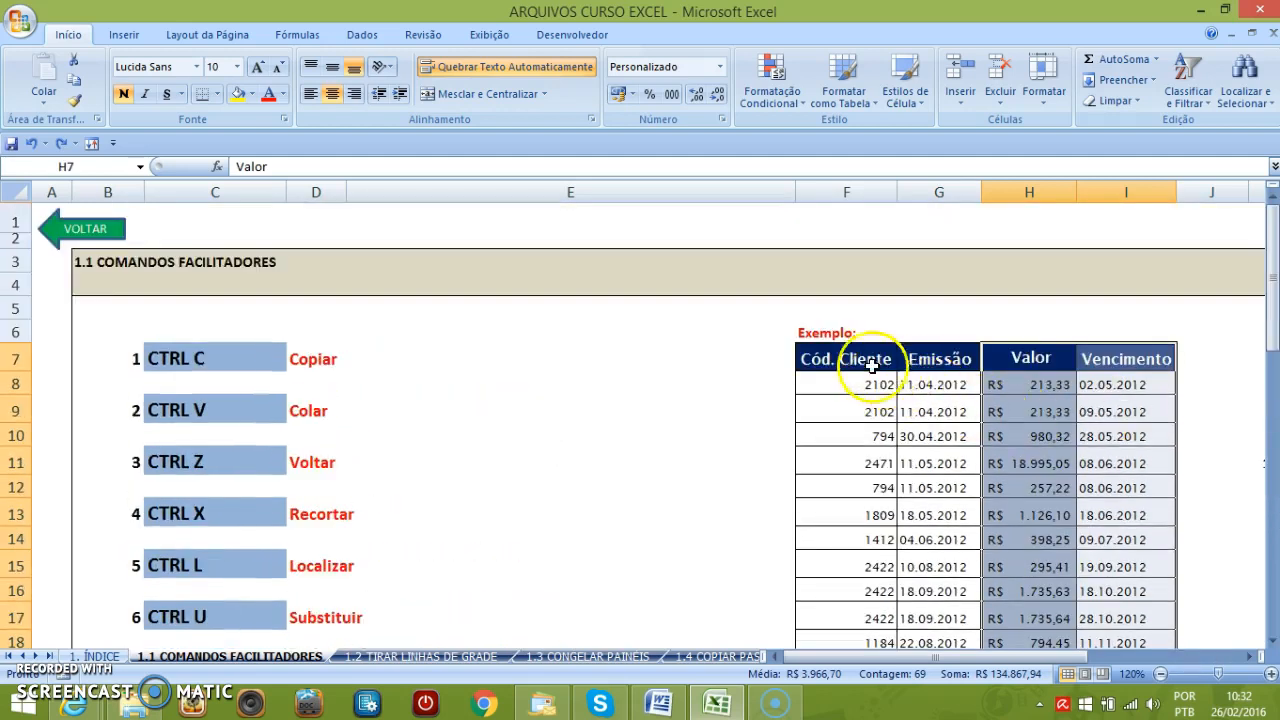
Select the example table's header row from Cód. Cliente in F7 through Vencimento, and extend the selection down to row 40.
click(886, 356)
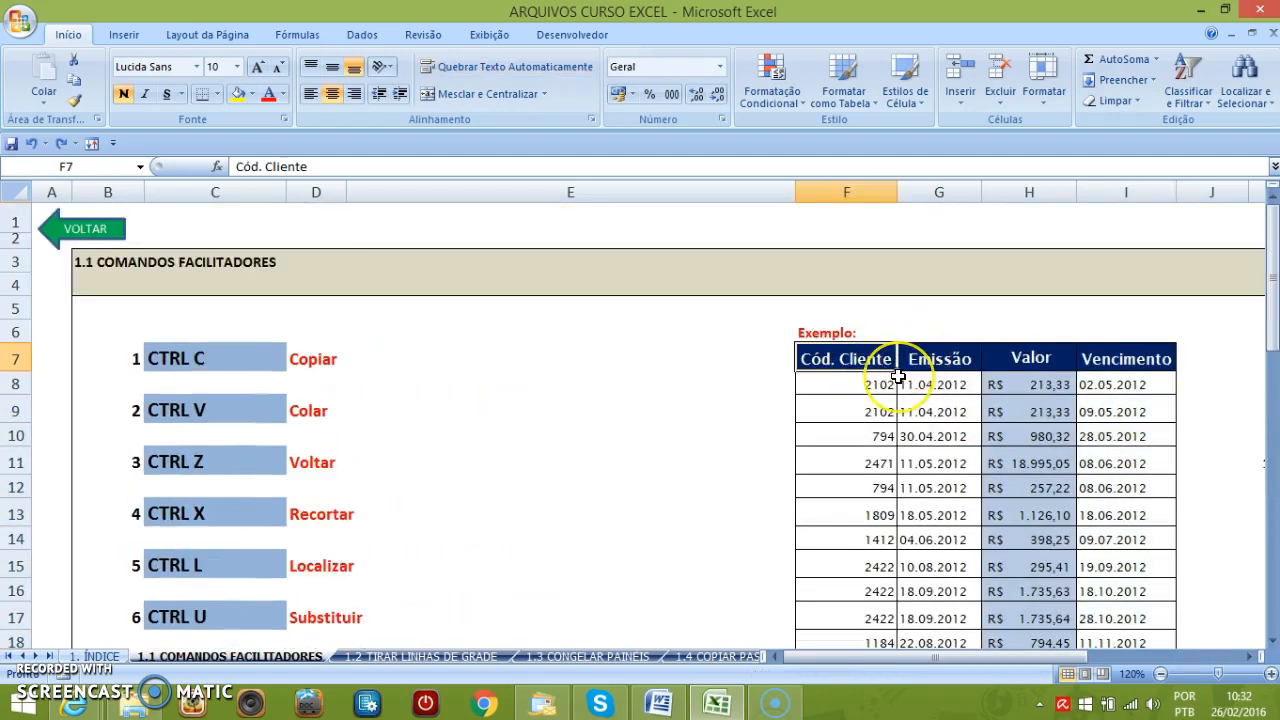
key(End)
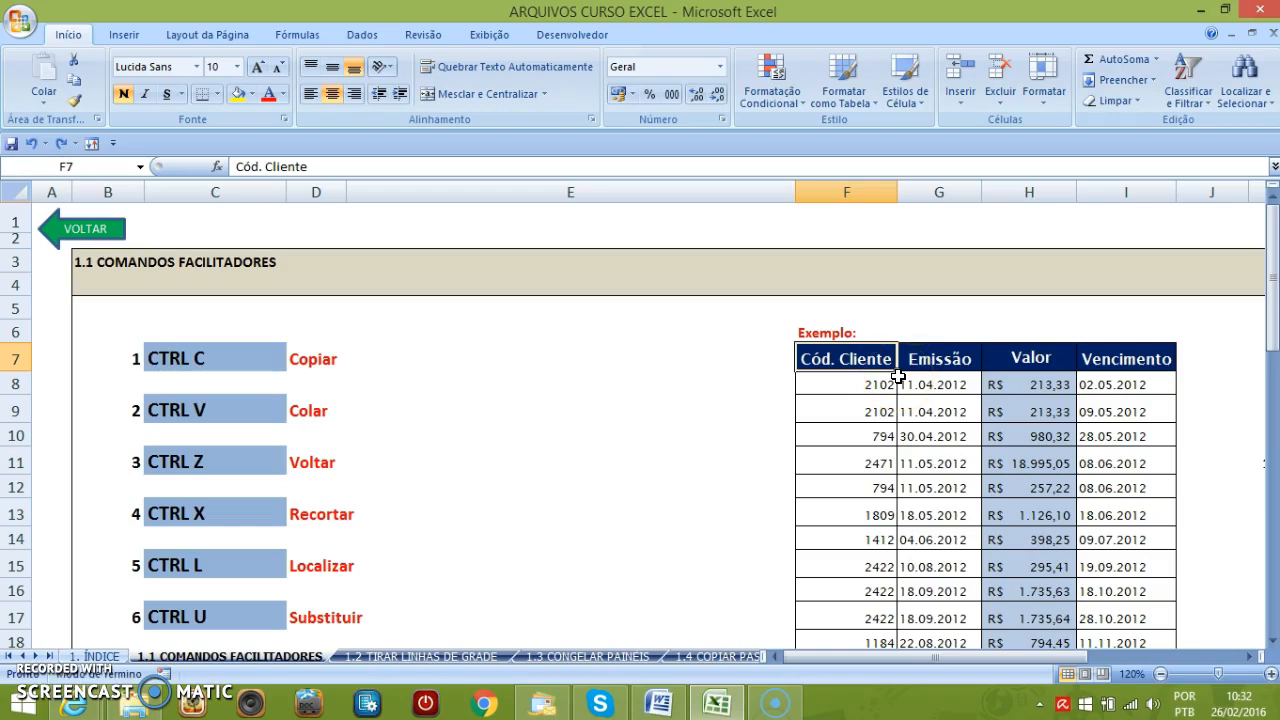
key(shift+Right)
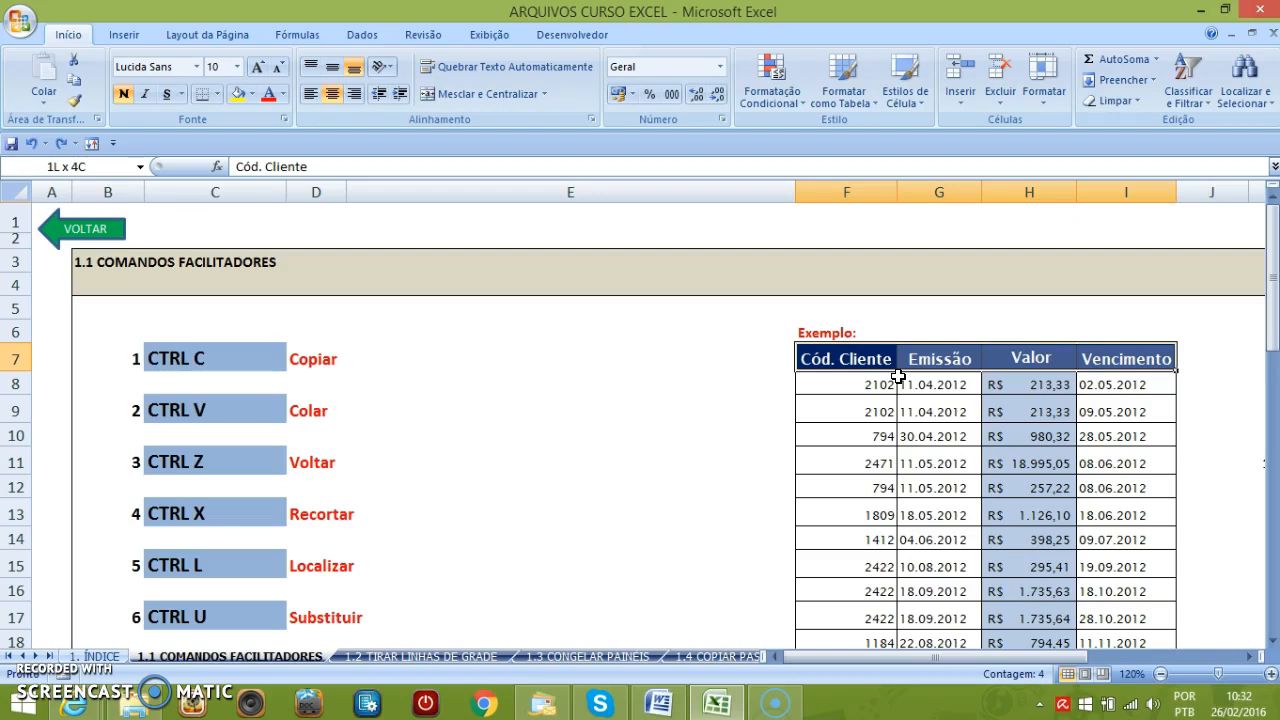
key(End)
key(shift+Down)
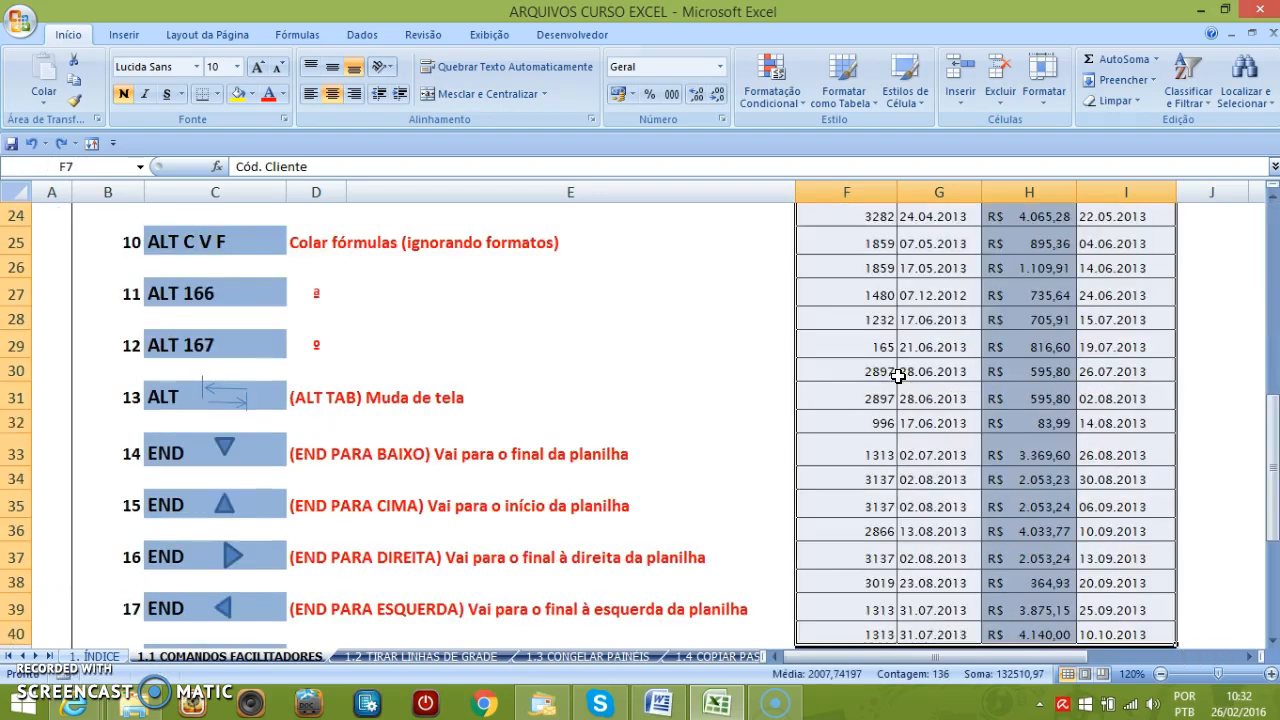
scroll(795, 397, up, 8)
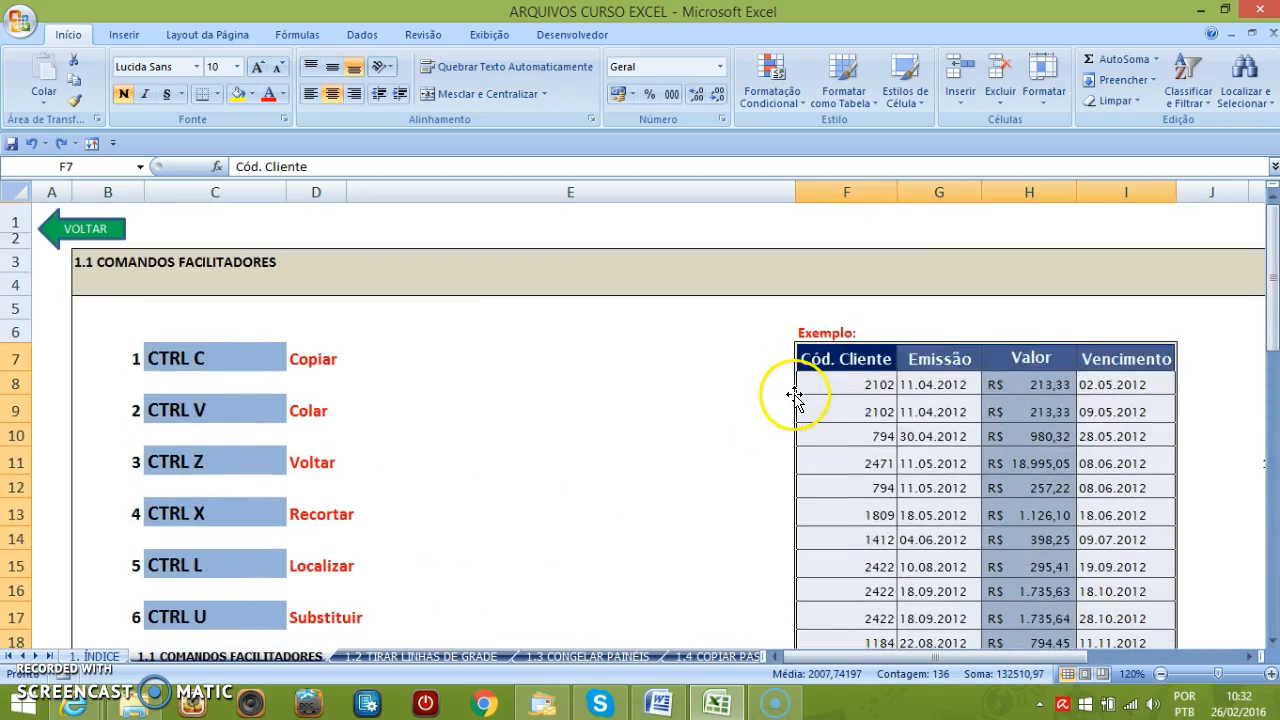
Clear the table selection by selecting the empty cell E7, and return to the ÍNDICE sheet.
click(598, 358)
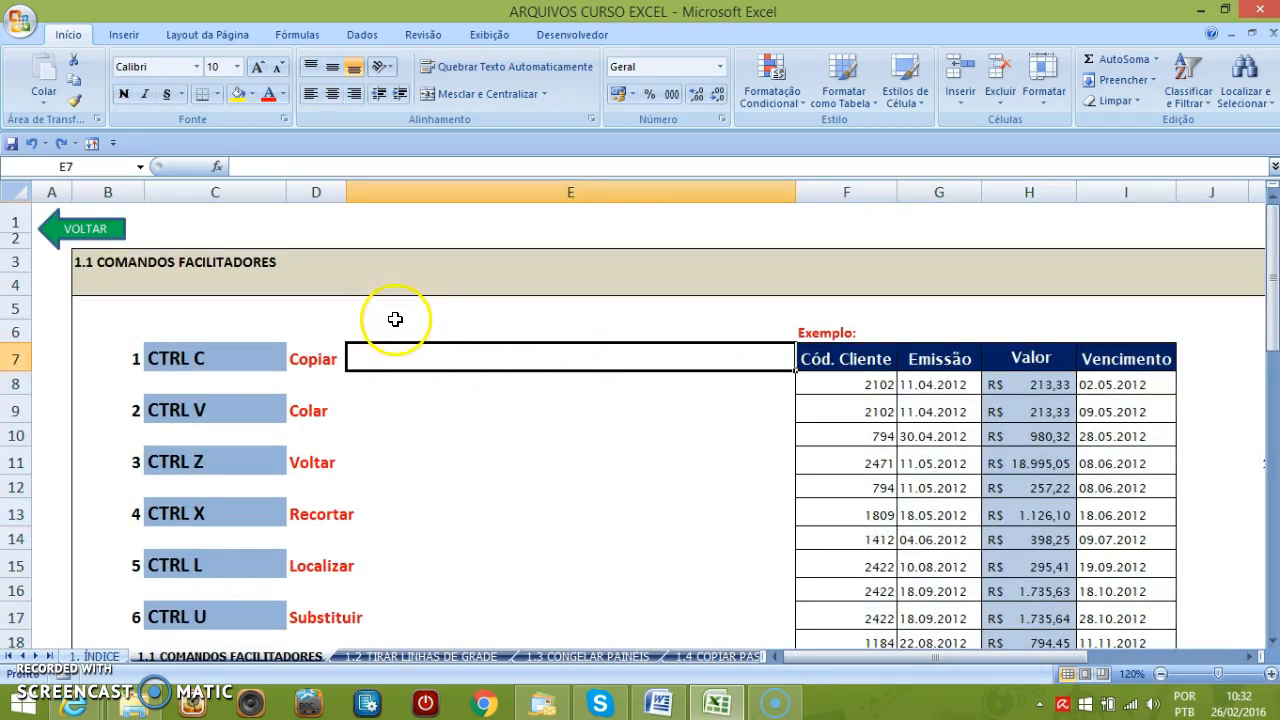
click(106, 229)
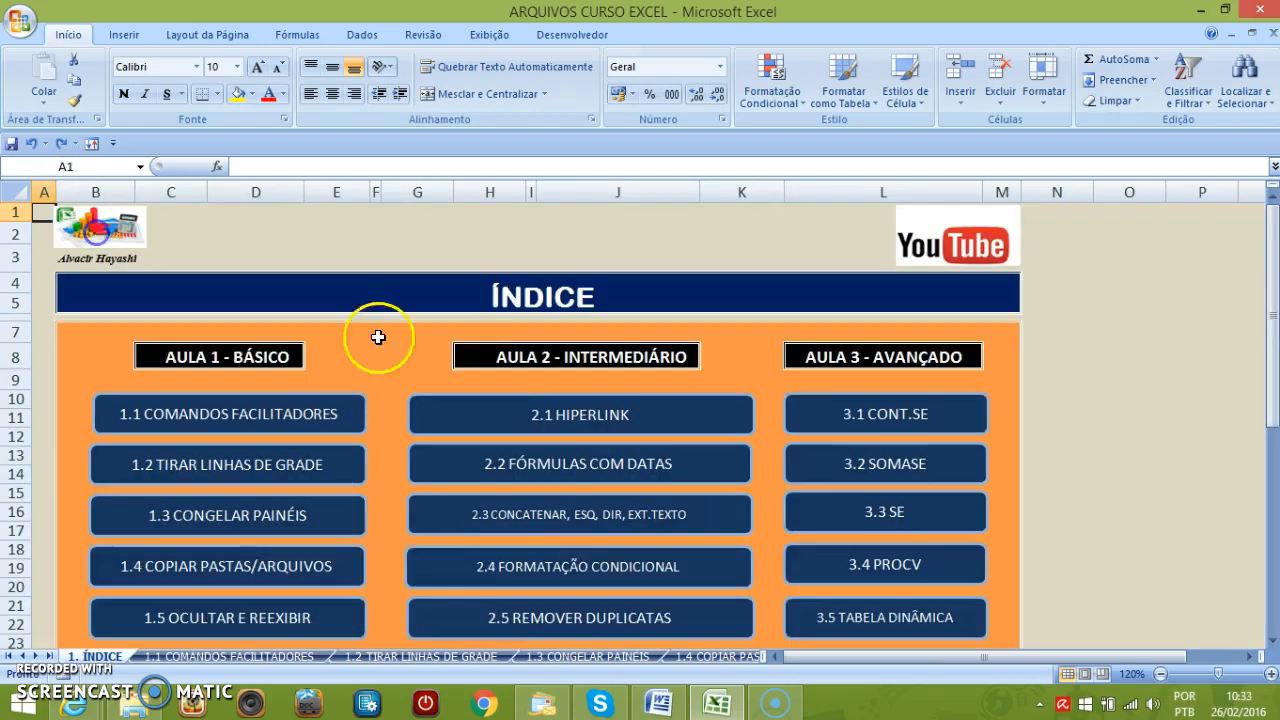